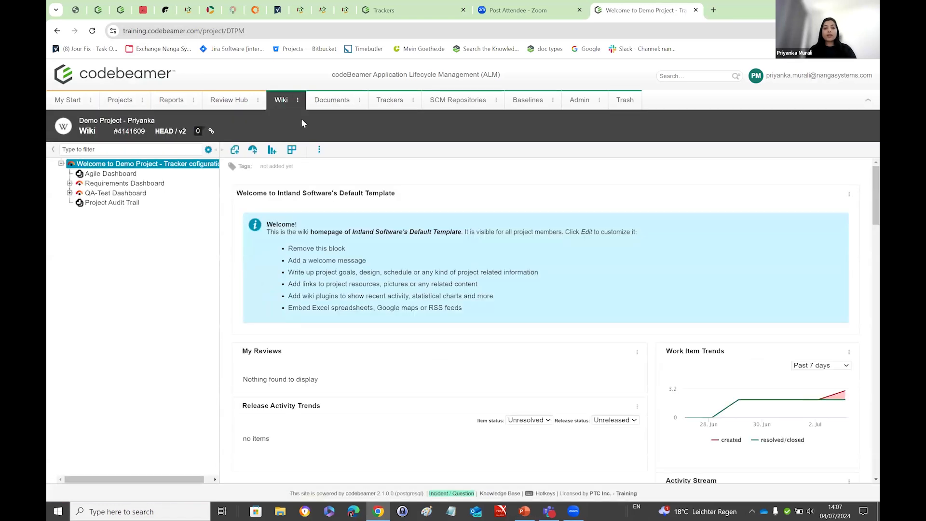
- Go to the demo project's trackers and start adding a new tracker
{"action": "left_click", "coordinate": [381, 102]}
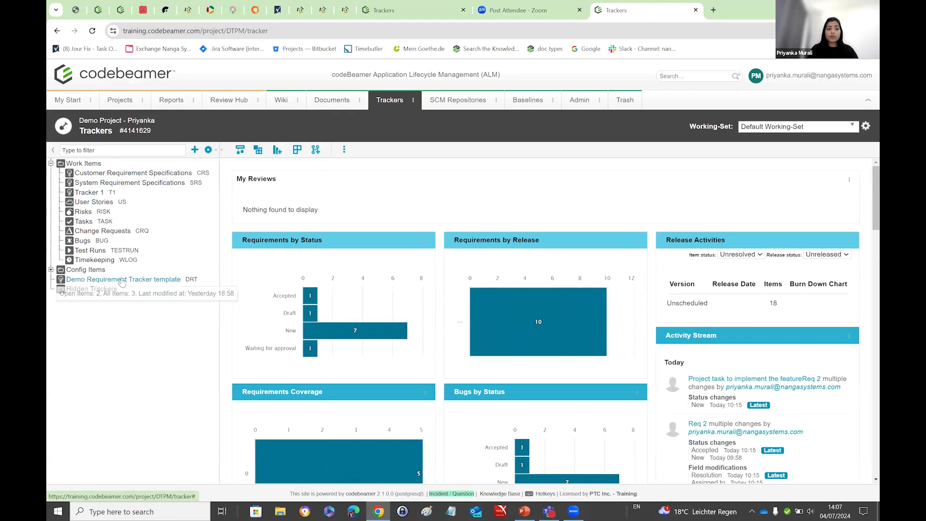
{"action": "left_click", "coordinate": [195, 150]}
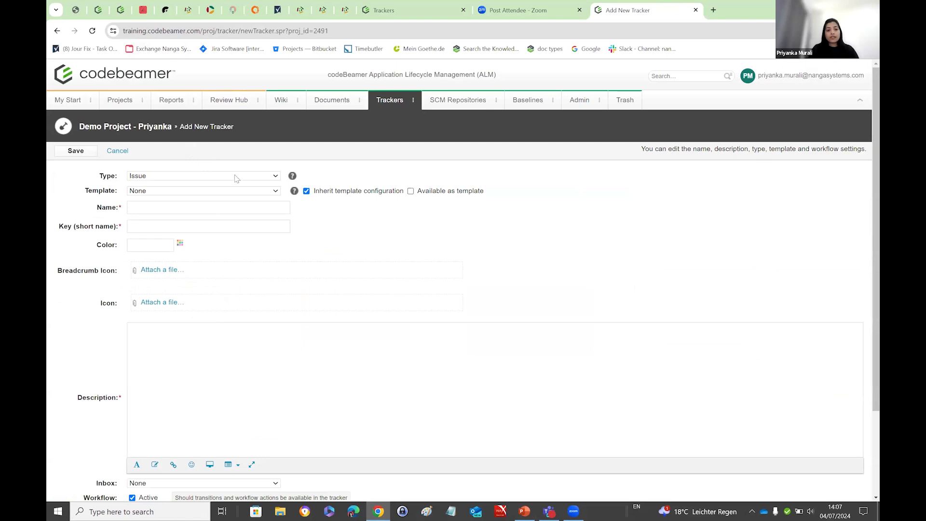
- Examine the tracker types offered for the new tracker, leaving the type as Issue
{"action": "left_click", "coordinate": [275, 178]}
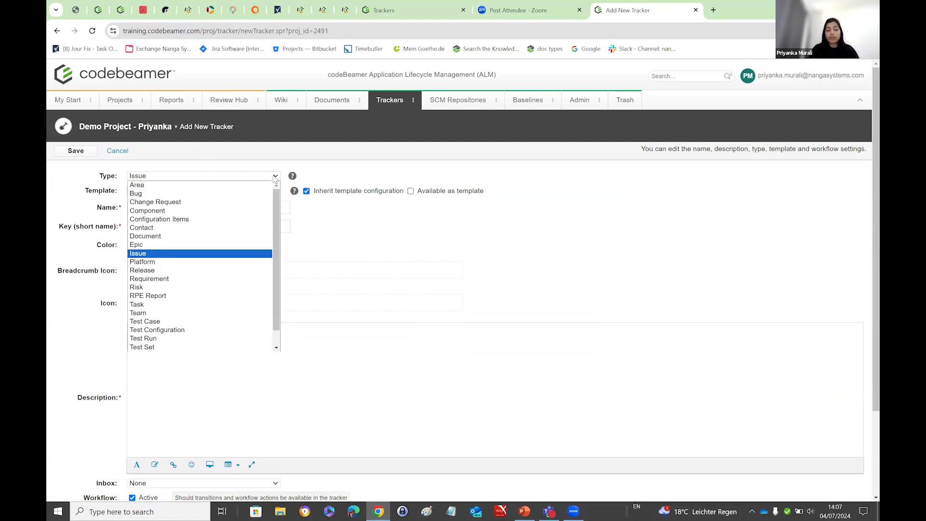
{"action": "left_click_drag", "start_coordinate": [275, 227], "coordinate": [273, 290]}
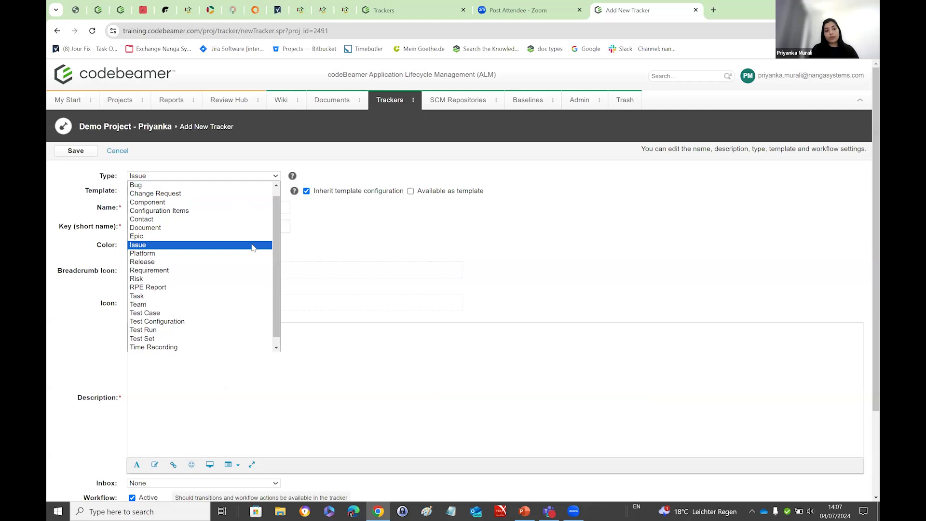
{"action": "key", "text": "Up"}
{"action": "key", "text": "Up"}
{"action": "key", "text": "Up"}
{"action": "key", "text": "Up"}
{"action": "key", "text": "Up"}
{"action": "key", "text": "Up"}
{"action": "key", "text": "Up"}
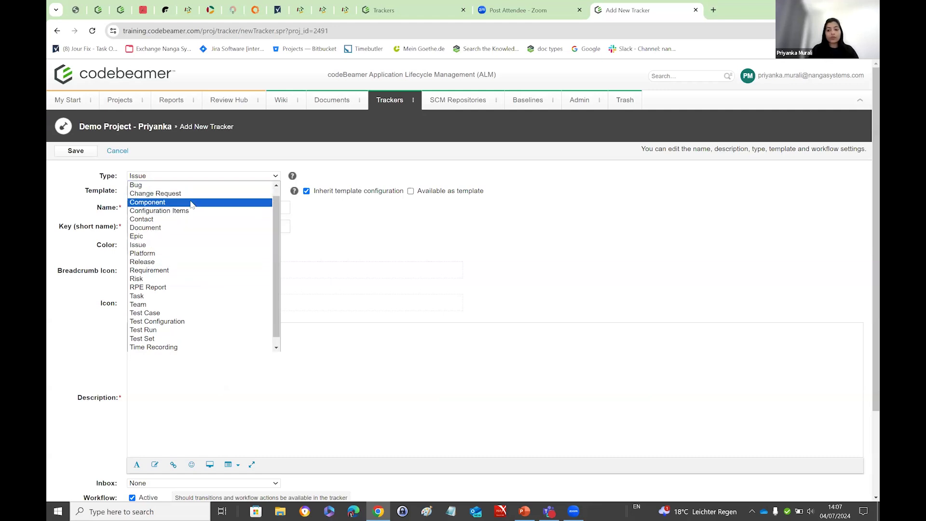
{"action": "left_click", "coordinate": [319, 215]}
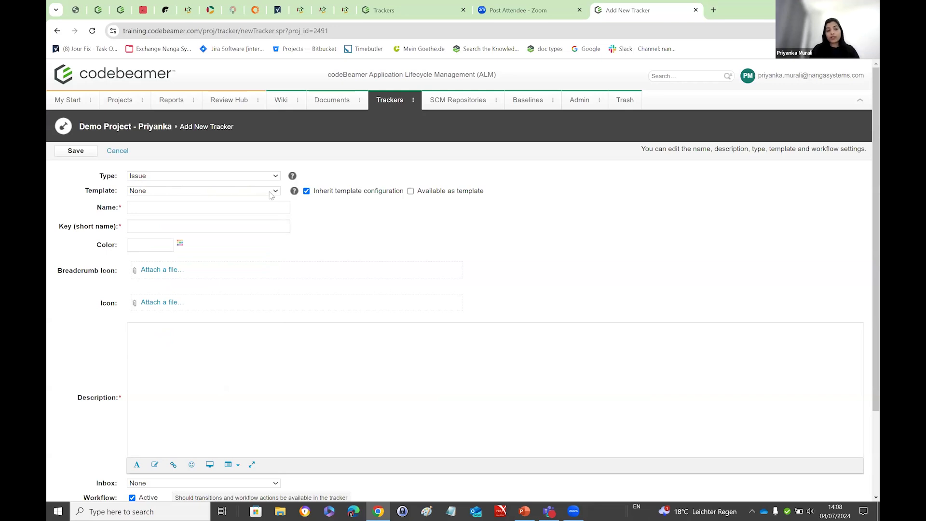
- Set the new tracker's type to Requirement and choose the demo project's Tracker 1 as its template
{"action": "left_click", "coordinate": [276, 177]}
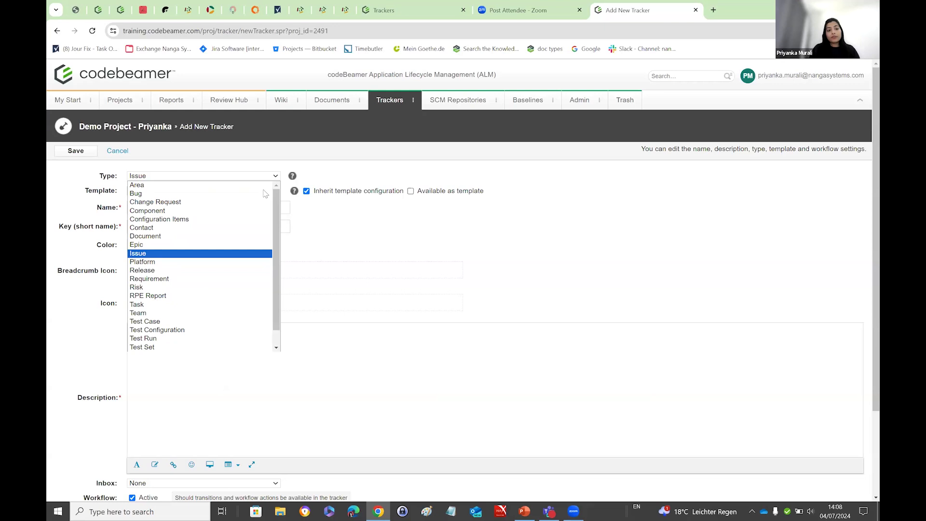
{"action": "left_click", "coordinate": [211, 280]}
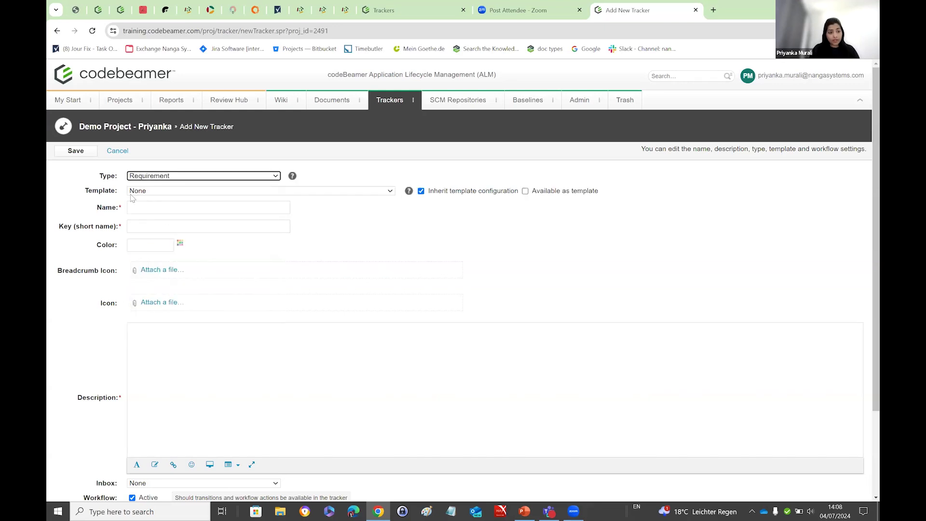
{"action": "left_click", "coordinate": [389, 192]}
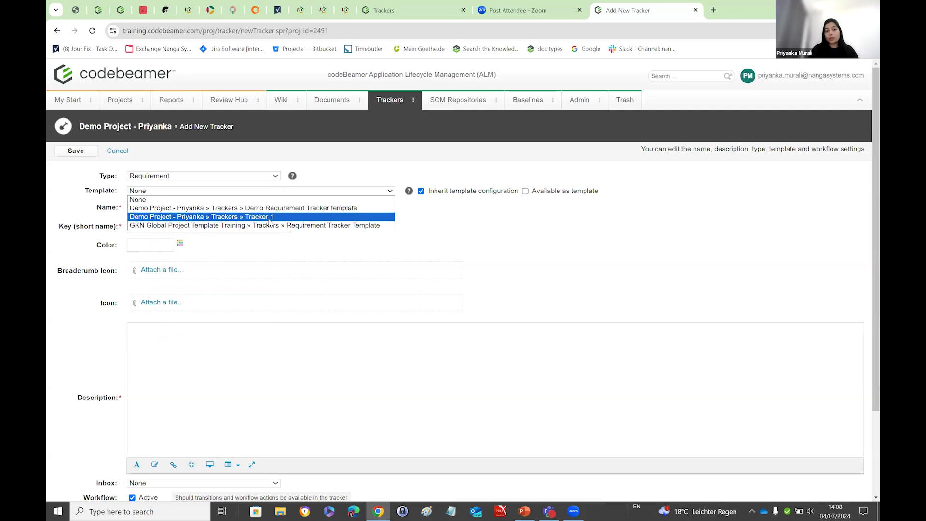
{"action": "left_click", "coordinate": [419, 223]}
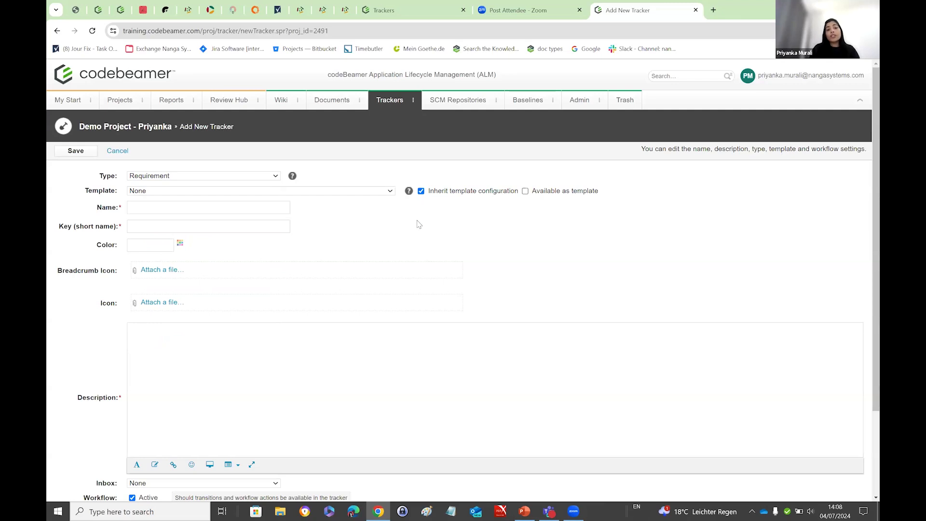
{"action": "left_click", "coordinate": [390, 192]}
{"action": "left_click", "coordinate": [366, 217]}
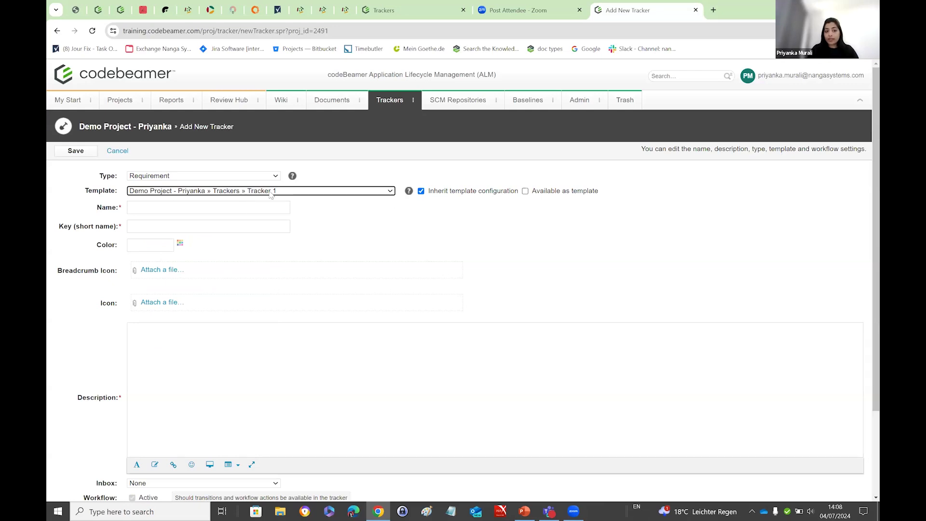
- Try out the Available as template and Inherit template configuration options, restoring both and keeping Tracker 1 as the template
{"action": "left_click", "coordinate": [525, 191]}
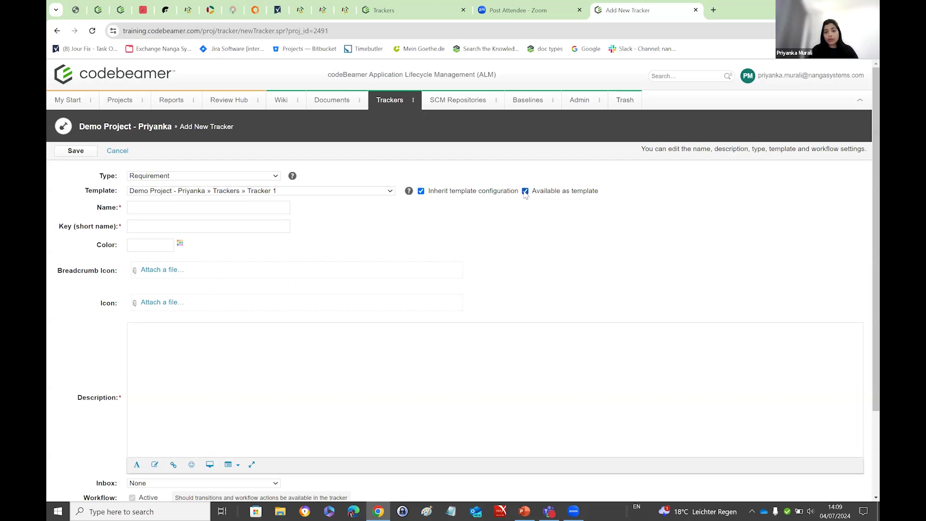
{"action": "left_click", "coordinate": [526, 192]}
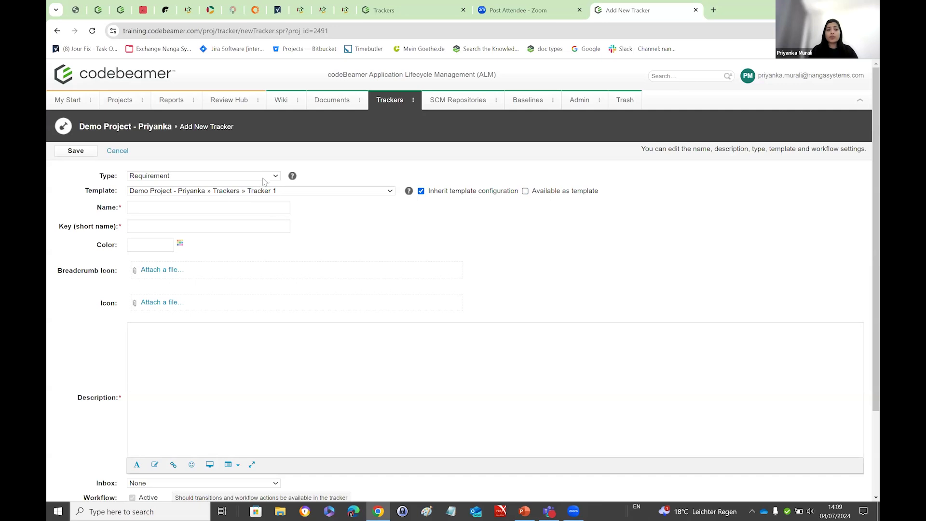
{"action": "left_click", "coordinate": [314, 193]}
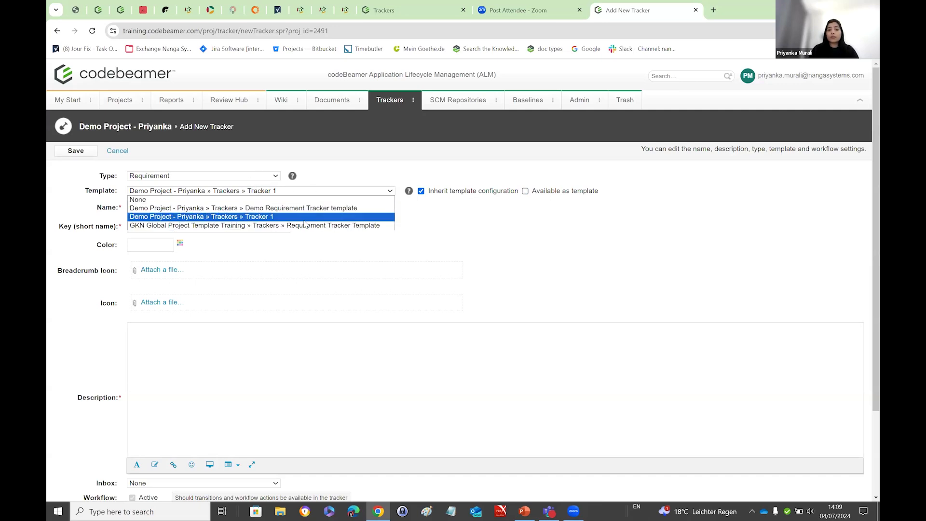
{"action": "left_click", "coordinate": [433, 225]}
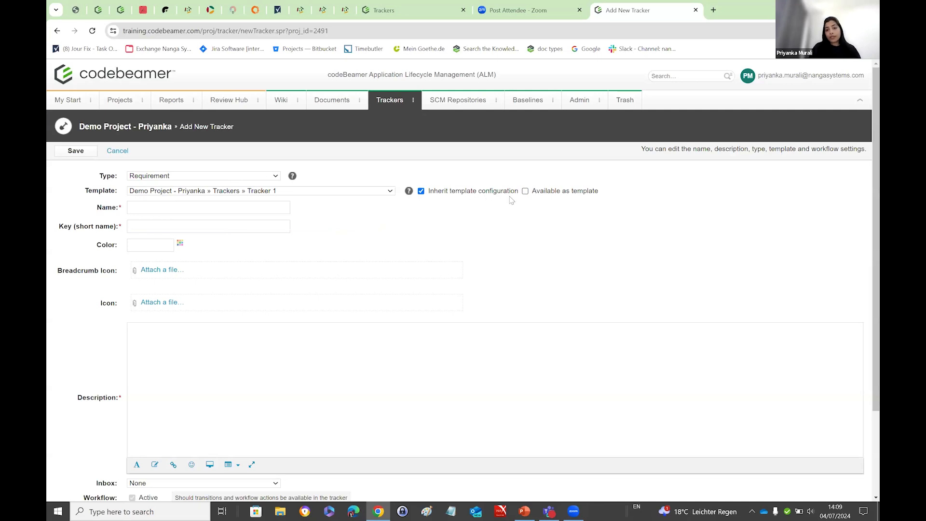
{"action": "left_click", "coordinate": [391, 192]}
{"action": "left_click", "coordinate": [370, 218]}
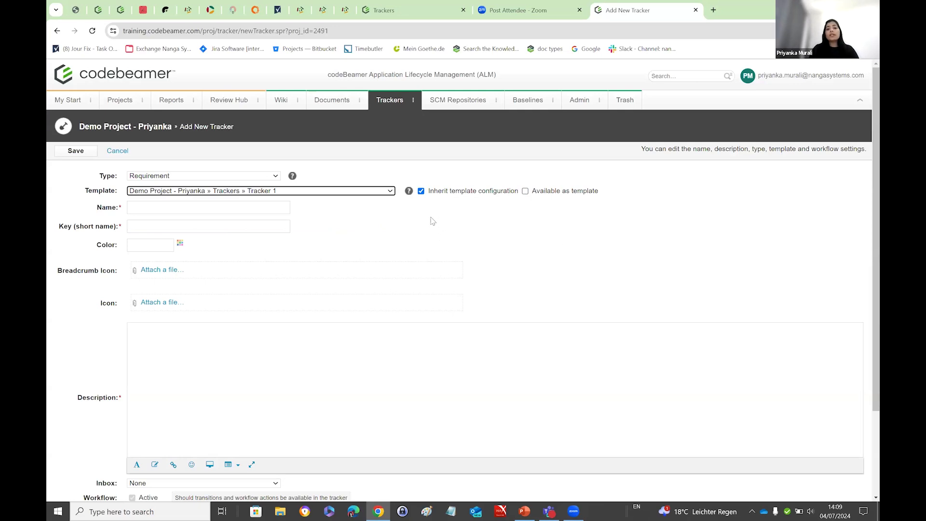
{"action": "left_click", "coordinate": [421, 192]}
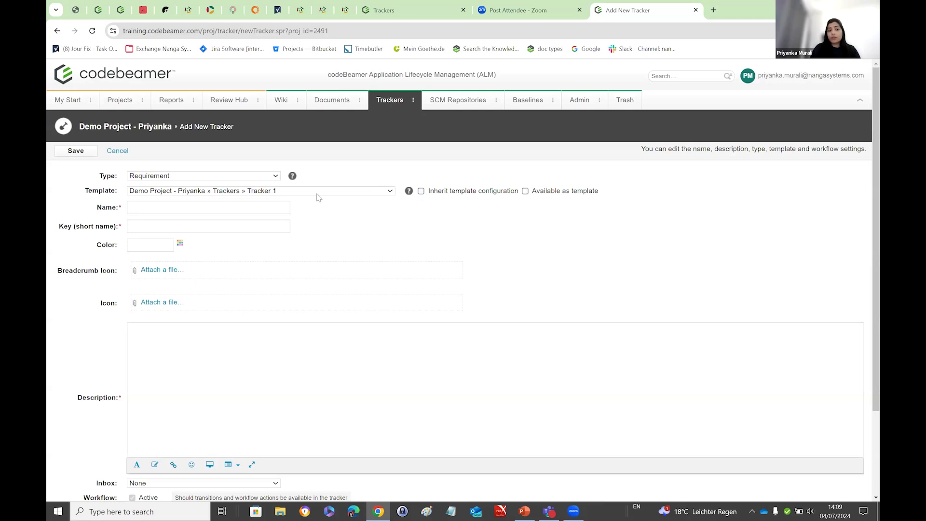
{"action": "left_click", "coordinate": [421, 192]}
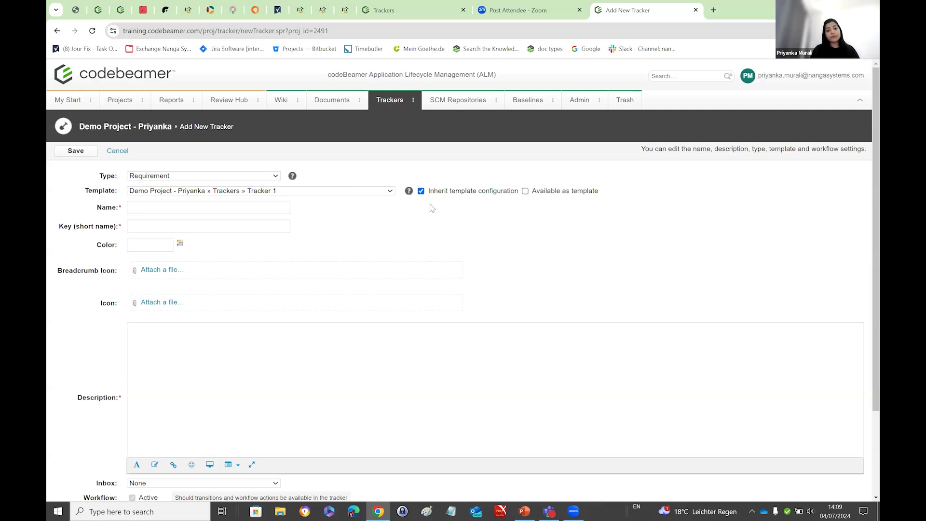
- Name the new tracker Demo Tracker and give it the key DT
{"action": "left_click", "coordinate": [175, 208]}
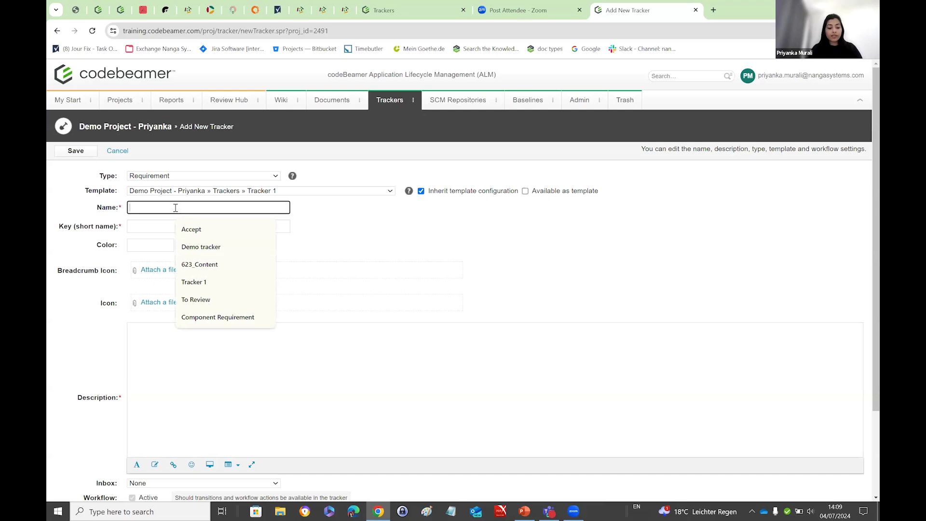
{"action": "type", "text": "Demo"}
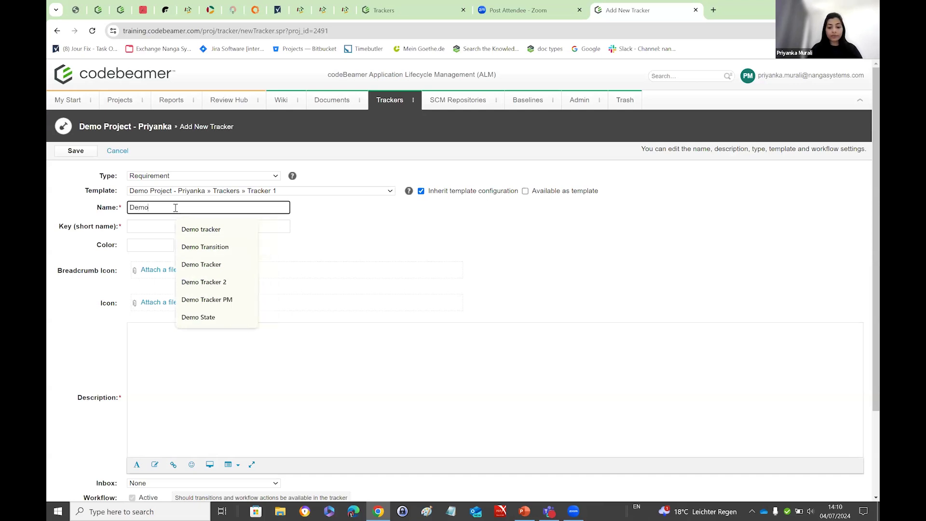
{"action": "type", "text": " Tracker"}
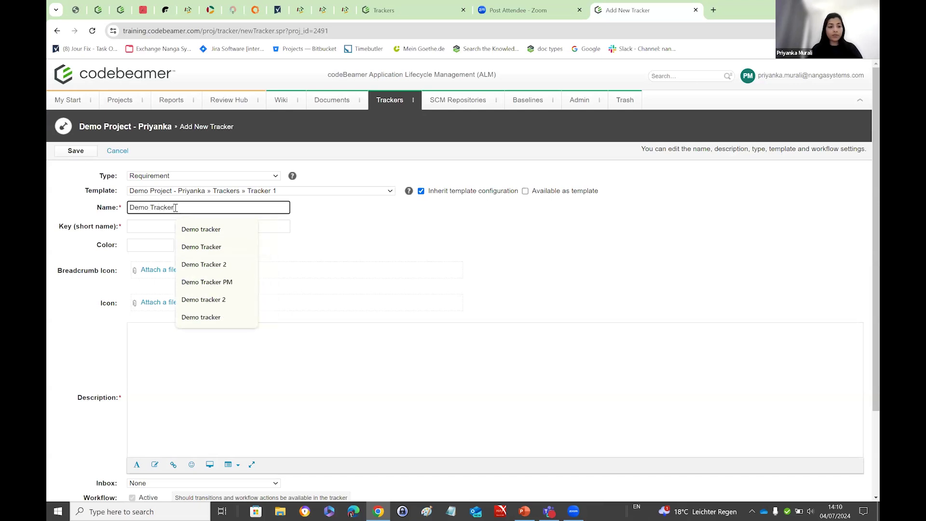
{"action": "left_click", "coordinate": [157, 225]}
{"action": "type", "text": "DT"}
- Describe the tracker as "This is a demo tracker" and save it
{"action": "left_click", "coordinate": [157, 351]}
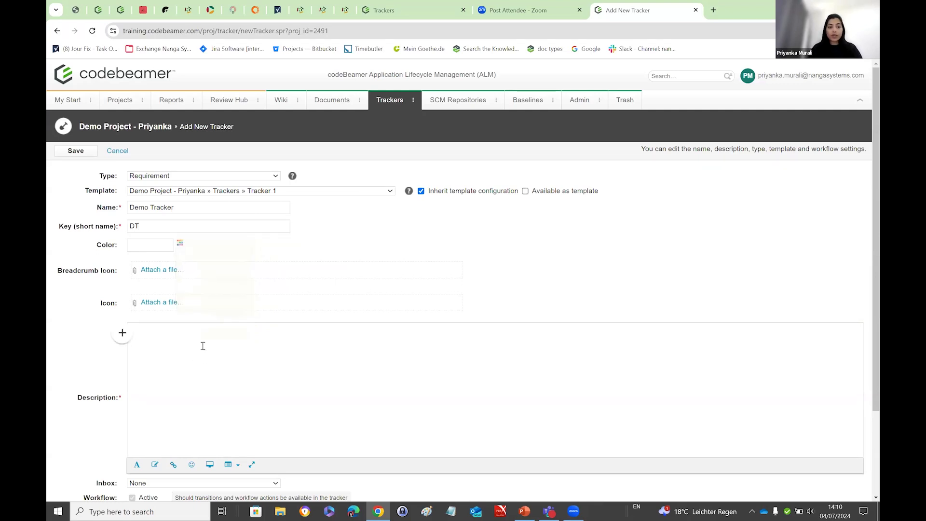
{"action": "type", "text": "T"}
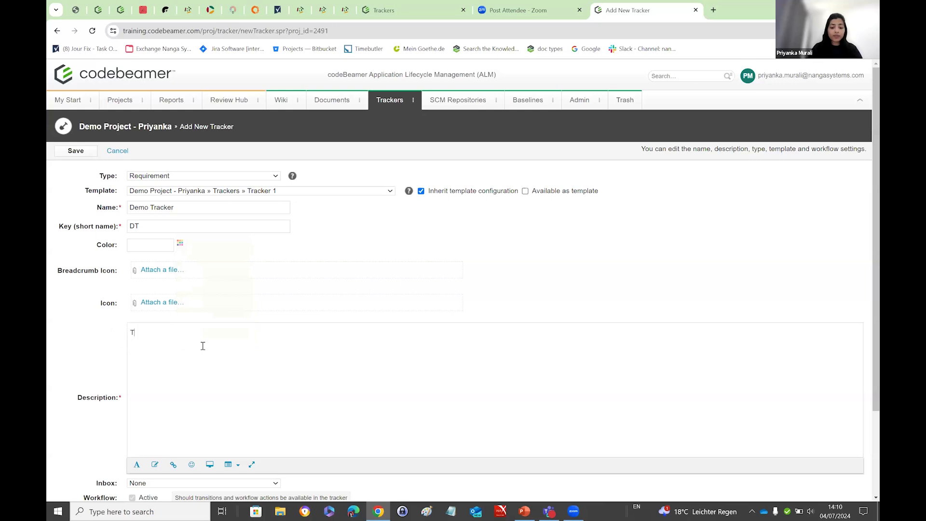
{"action": "type", "text": "his i"}
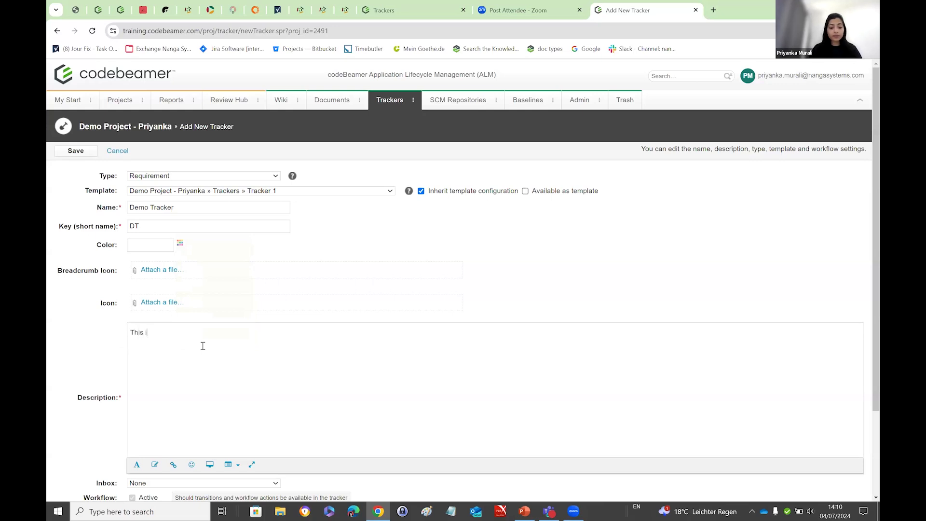
{"action": "type", "text": "s a demo tracker"}
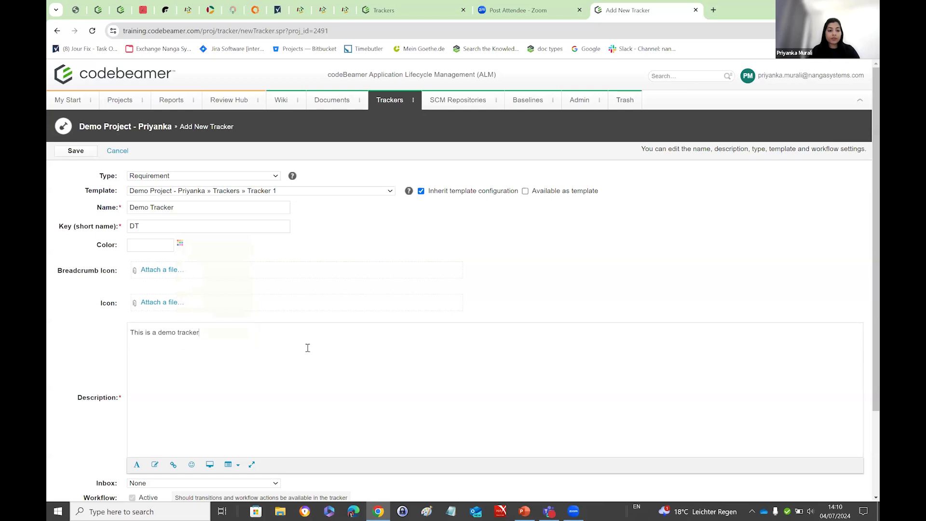
{"action": "left_click", "coordinate": [76, 153]}
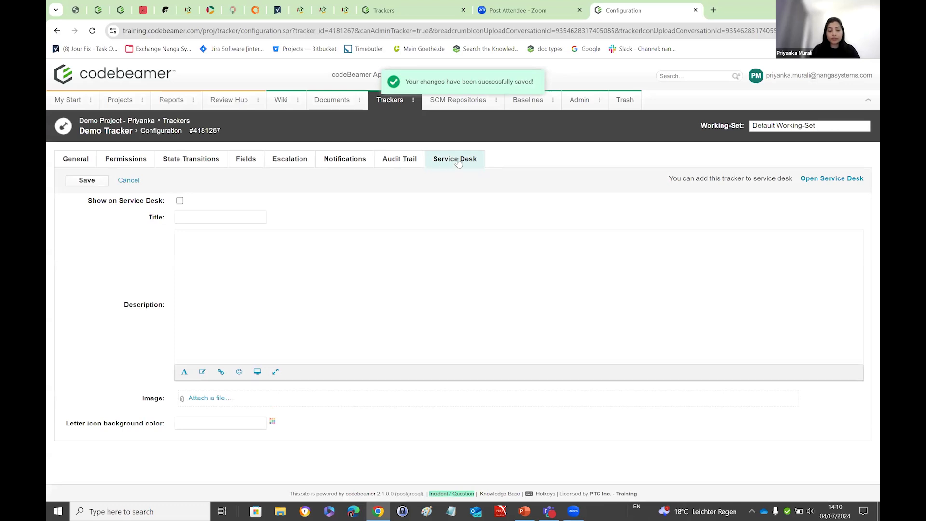
- In Demo Tracker's general configuration, try to save the template as None, open the signature login, and cancel the change
{"action": "left_click", "coordinate": [84, 162]}
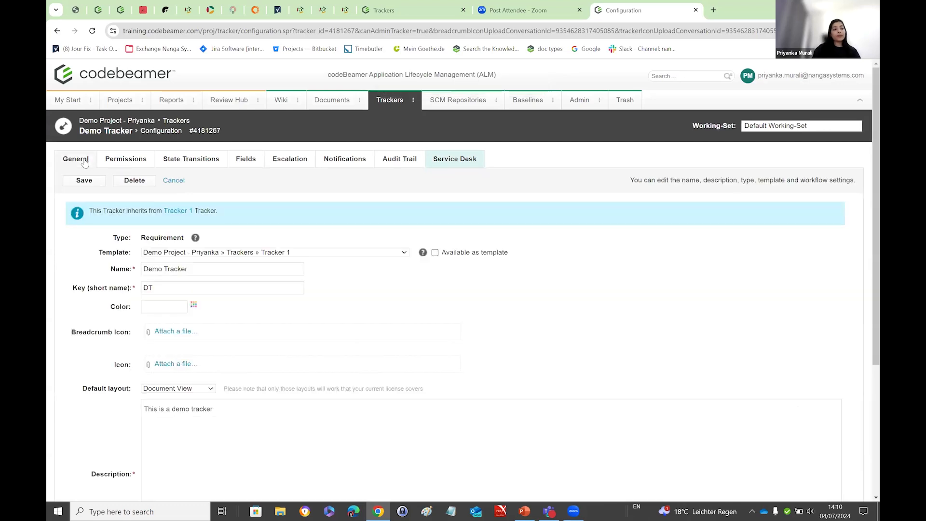
{"action": "left_click", "coordinate": [379, 255]}
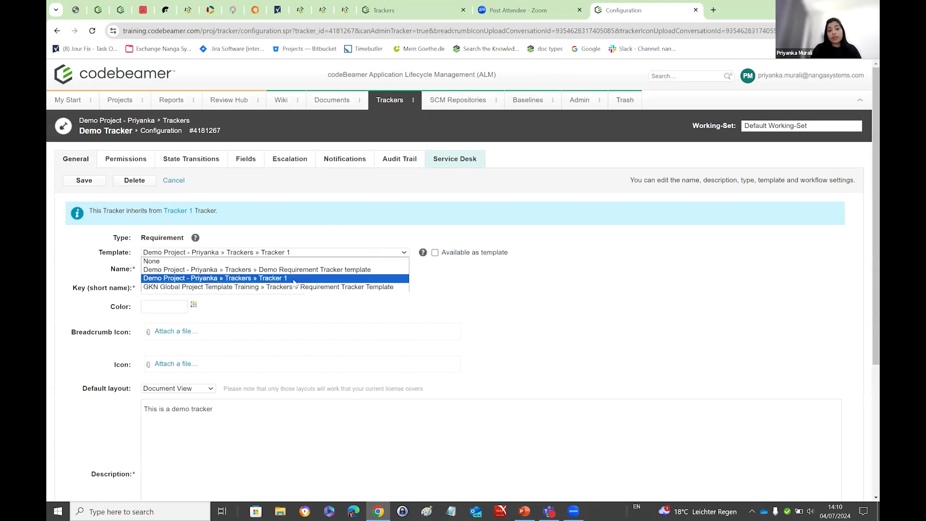
{"action": "left_click", "coordinate": [190, 263]}
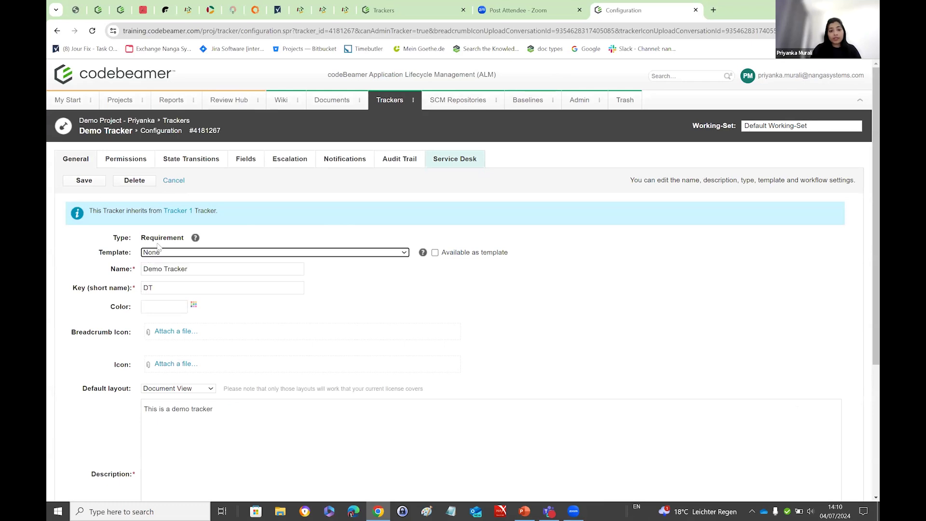
{"action": "left_click", "coordinate": [74, 182]}
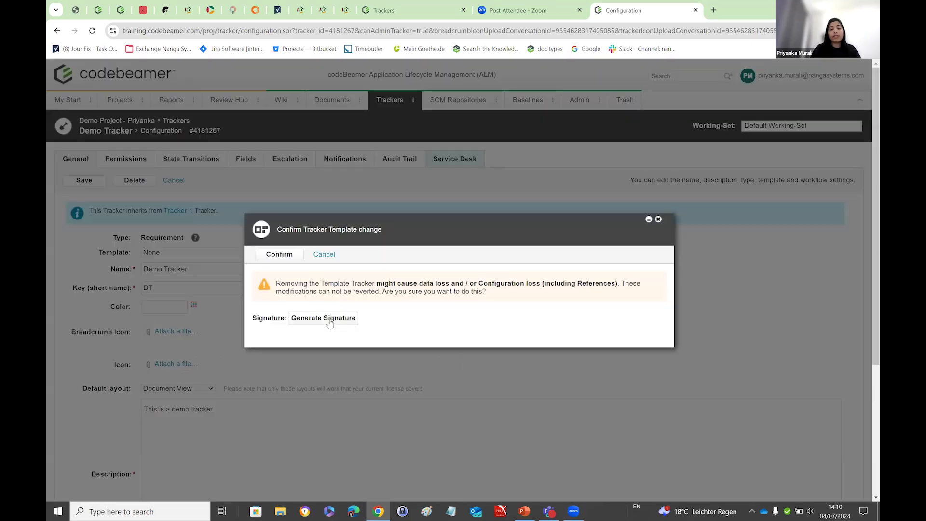
{"action": "left_click", "coordinate": [329, 321]}
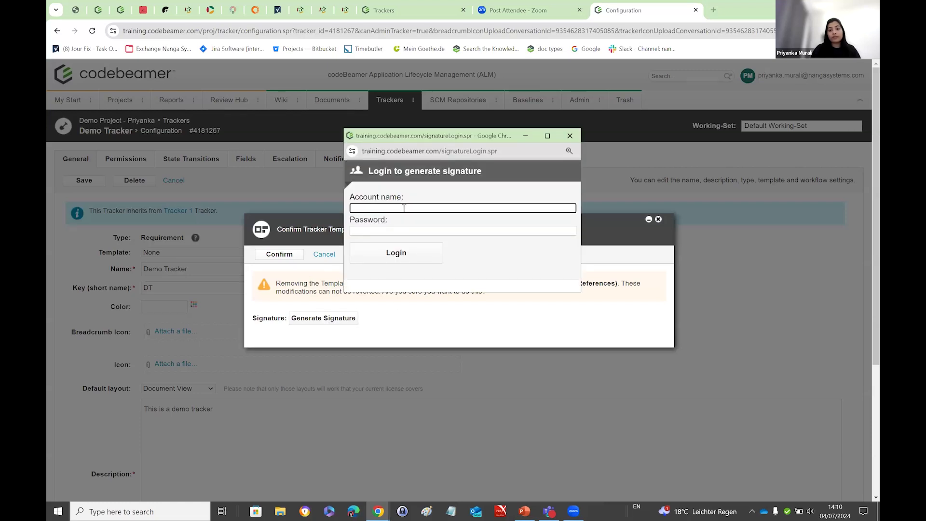
{"action": "left_click", "coordinate": [569, 136]}
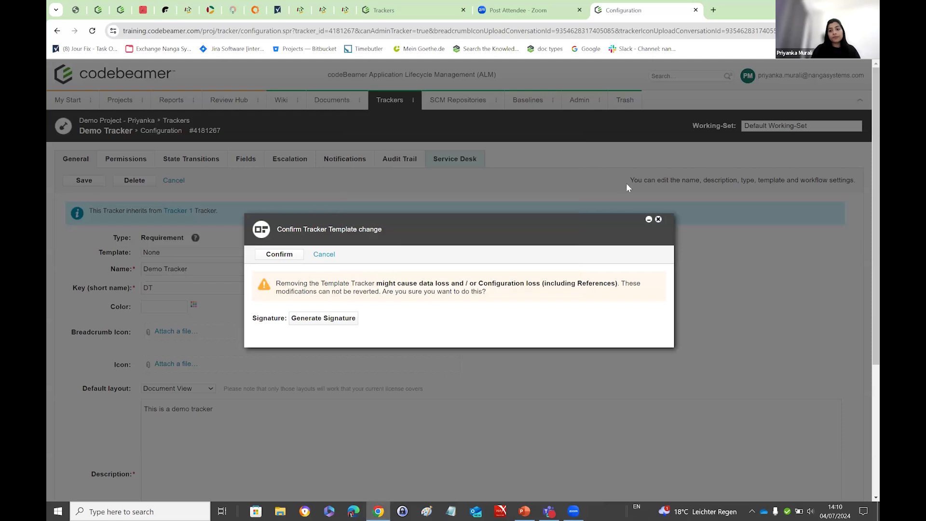
{"action": "left_click", "coordinate": [658, 220]}
- Restore the demo project's Tracker 1 as Demo Tracker's template and review the remaining general settings
{"action": "left_click", "coordinate": [211, 253]}
{"action": "left_click", "coordinate": [220, 278]}
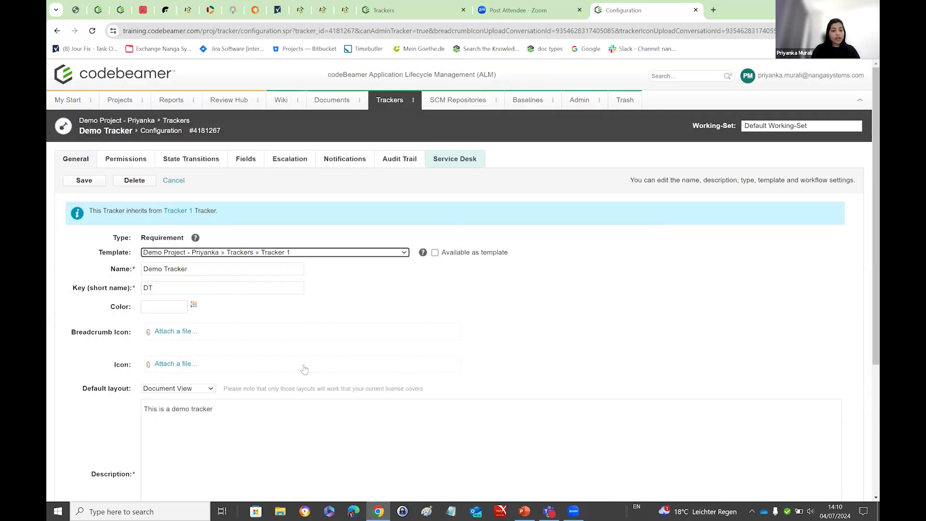
{"action": "scroll", "coordinate": [306, 363], "scroll_direction": "down", "scroll_amount": 1}
{"action": "scroll", "coordinate": [307, 362], "scroll_direction": "down", "scroll_amount": 2}
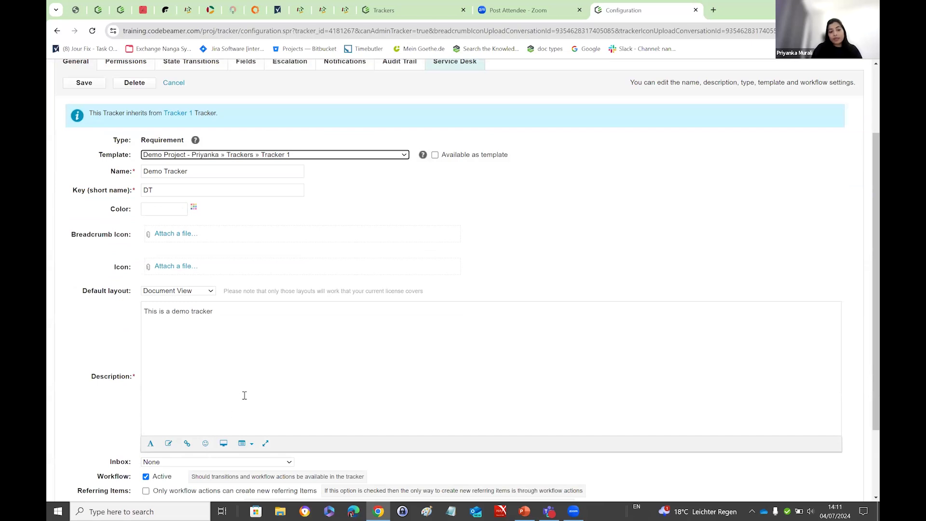
{"action": "scroll", "coordinate": [244, 392], "scroll_direction": "up", "scroll_amount": 1}
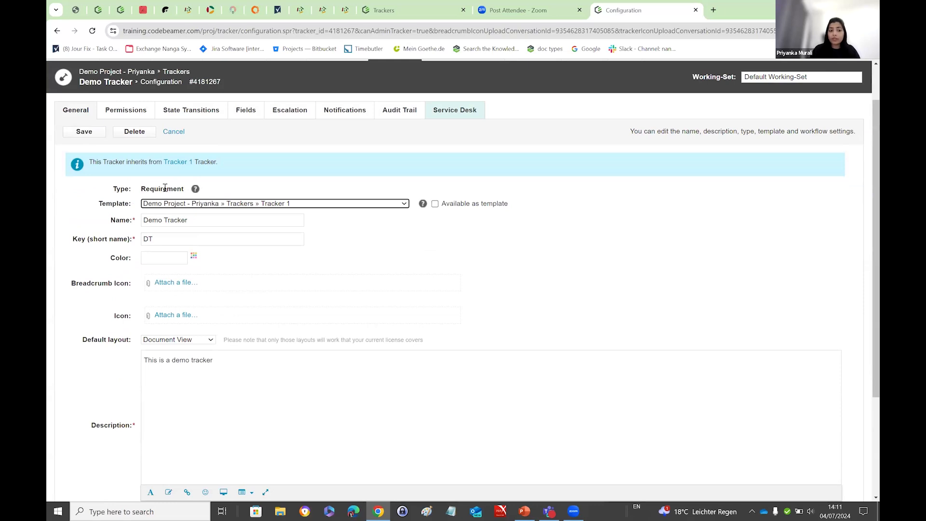
- Review Demo Tracker's general settings down to the workflow options and examine its state transitions
{"action": "scroll", "coordinate": [279, 256], "scroll_direction": "down", "scroll_amount": 1}
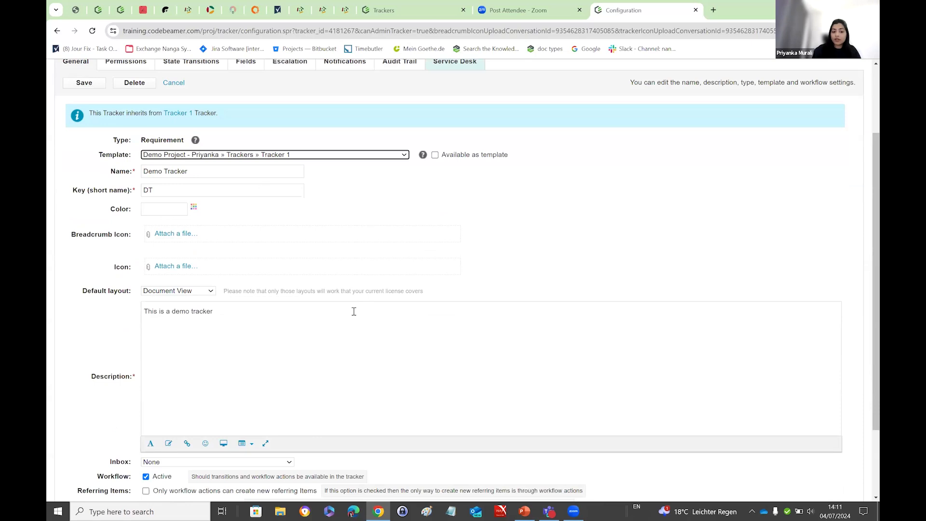
{"action": "scroll", "coordinate": [353, 311], "scroll_direction": "down", "scroll_amount": 1}
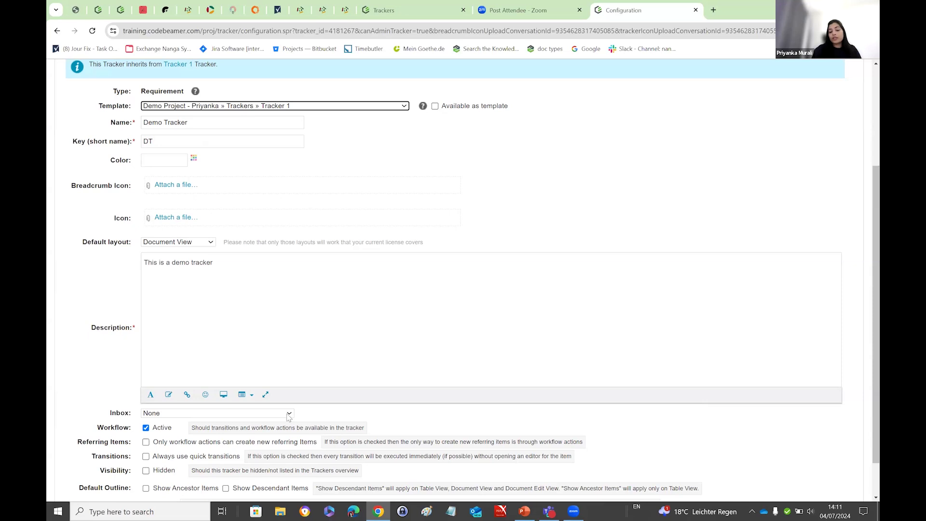
{"action": "scroll", "coordinate": [357, 341], "scroll_direction": "down", "scroll_amount": 1}
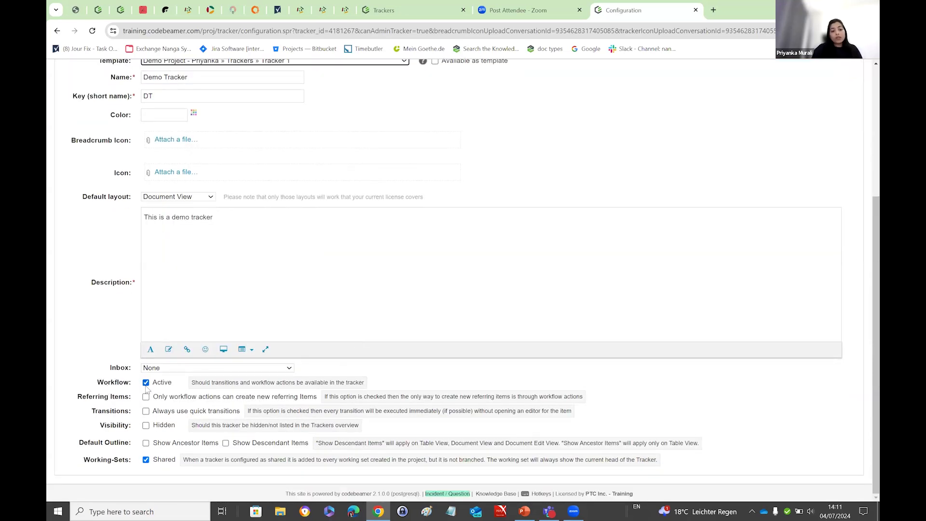
{"action": "scroll", "coordinate": [193, 101], "scroll_direction": "up", "scroll_amount": 2}
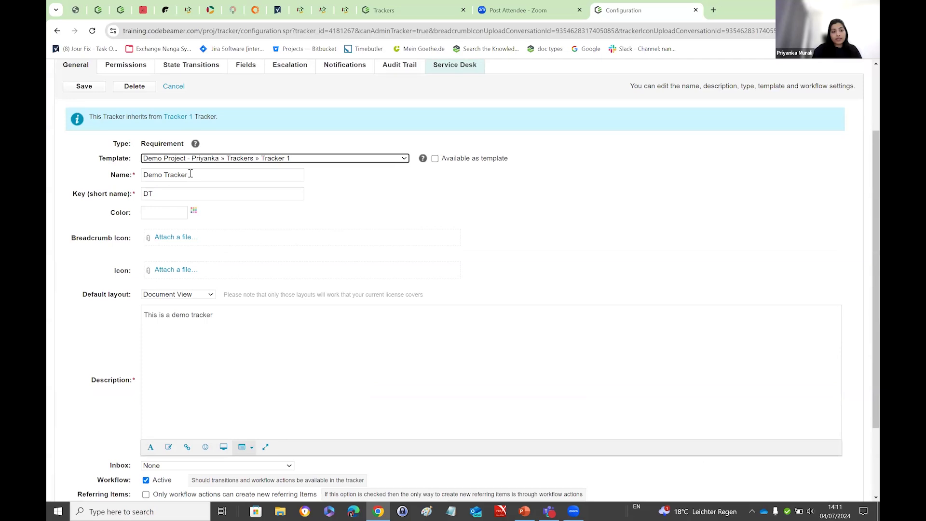
{"action": "left_click", "coordinate": [191, 67]}
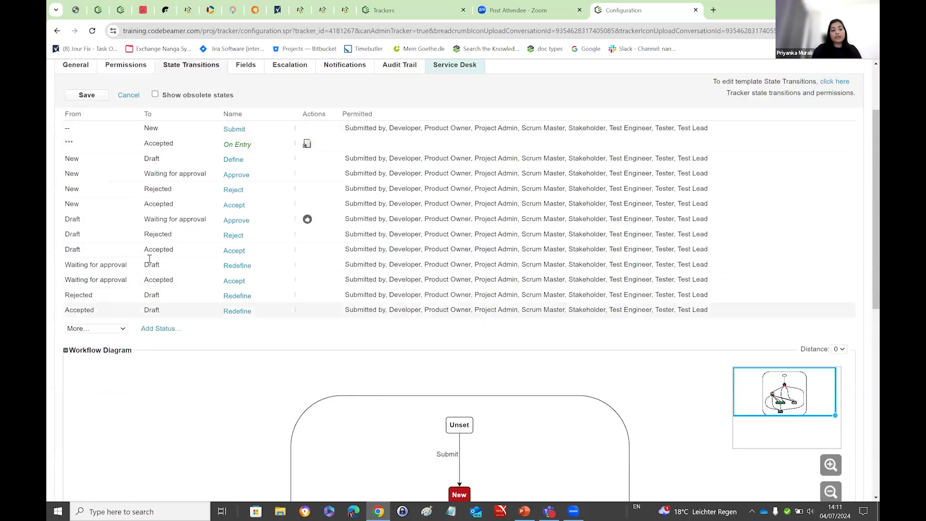
{"action": "left_click", "coordinate": [69, 75]}
- Deactivate the workflow in Demo Tracker's general configuration and save the change
{"action": "scroll", "coordinate": [123, 409], "scroll_direction": "down", "scroll_amount": 1}
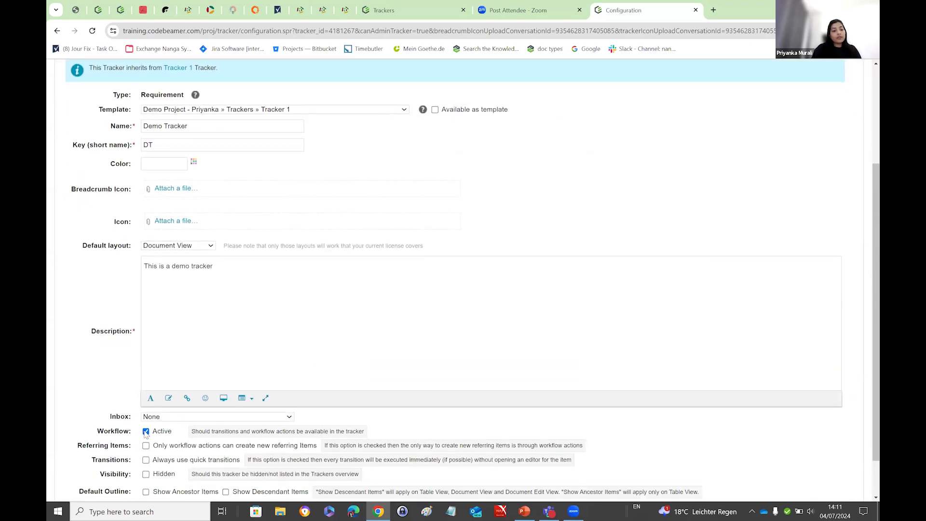
{"action": "scroll", "coordinate": [92, 376], "scroll_direction": "up", "scroll_amount": 2}
{"action": "left_click", "coordinate": [78, 136]}
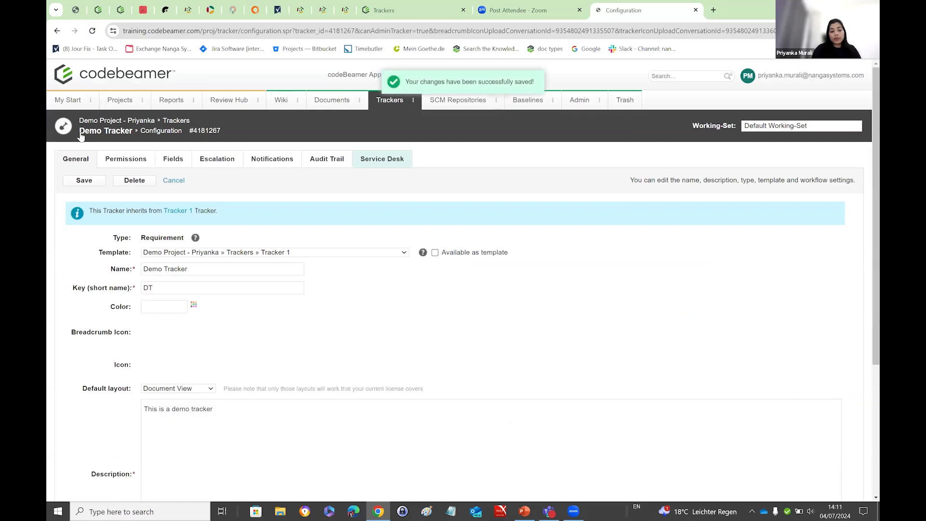
- Open Demo Tracker in a separate browser tab, create the requirement Req 1, and show its available status choices
{"action": "right_click", "coordinate": [114, 135]}
{"action": "left_click", "coordinate": [145, 141]}
{"action": "left_click", "coordinate": [709, 10]}
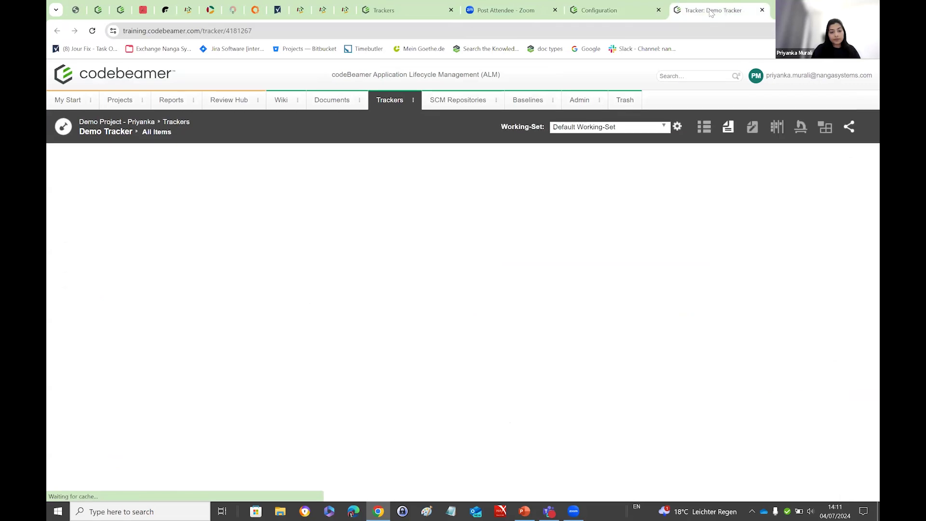
{"action": "left_click", "coordinate": [441, 177]}
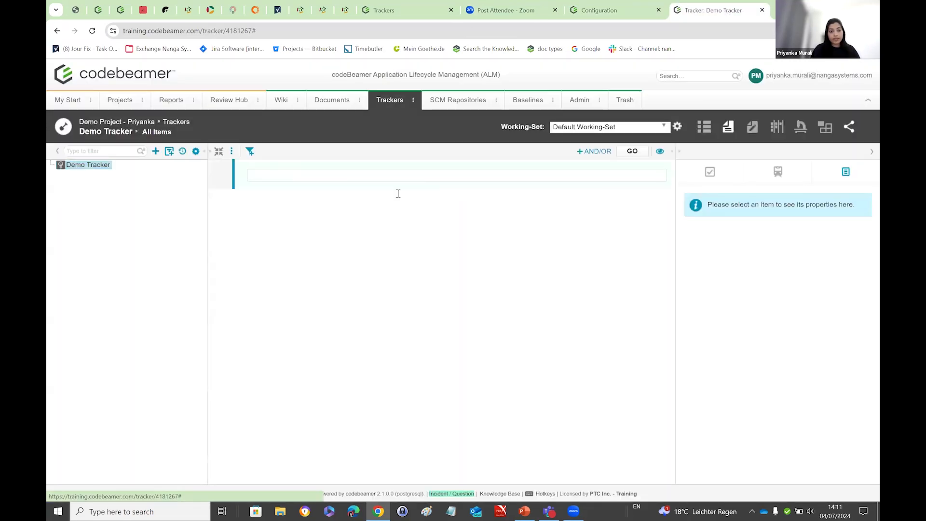
{"action": "left_click", "coordinate": [314, 188]}
{"action": "type", "text": "Req 1"}
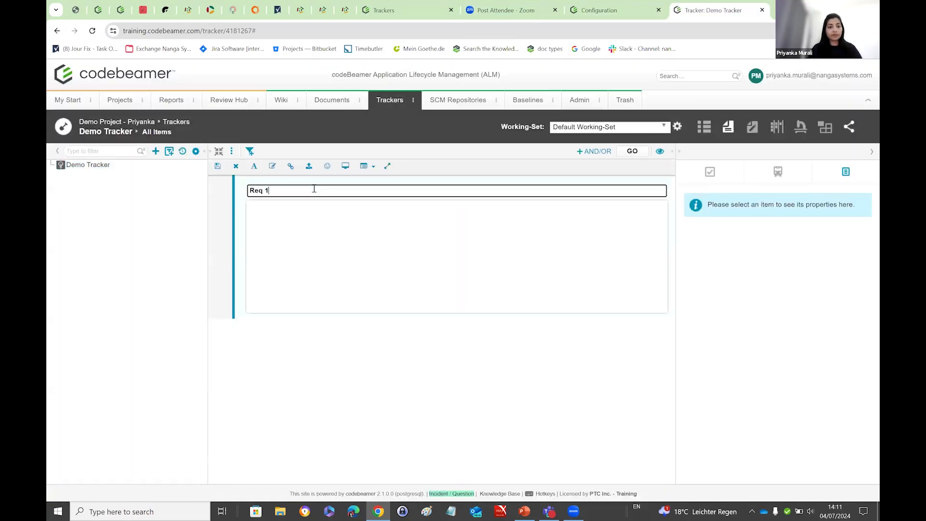
{"action": "left_click", "coordinate": [218, 166]}
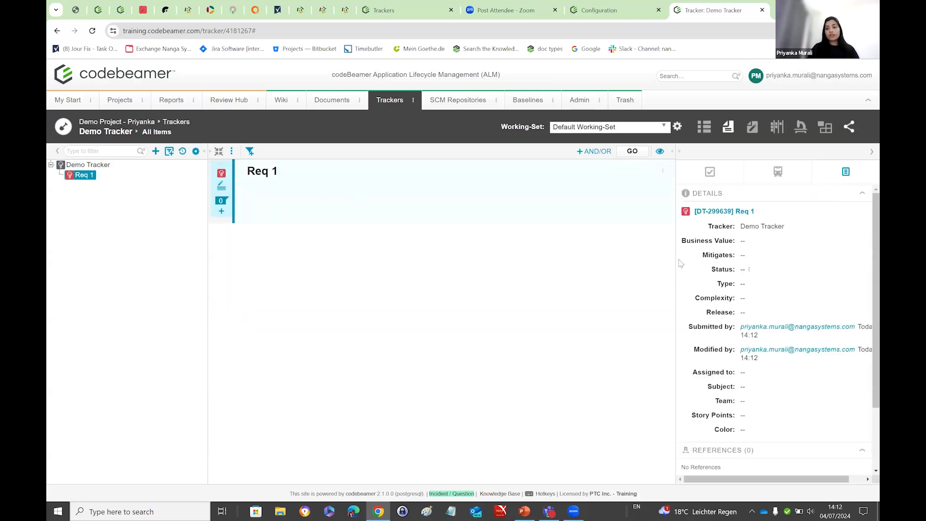
{"action": "left_click", "coordinate": [745, 270]}
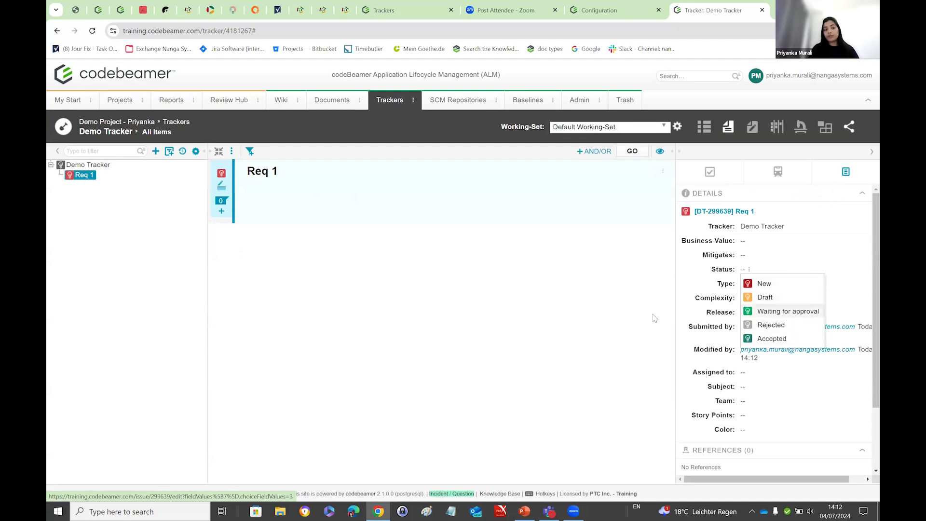
- Set the workflow back to Active in Demo Tracker's general configuration
{"action": "left_click", "coordinate": [605, 15]}
{"action": "scroll", "coordinate": [405, 297], "scroll_direction": "down", "scroll_amount": 3}
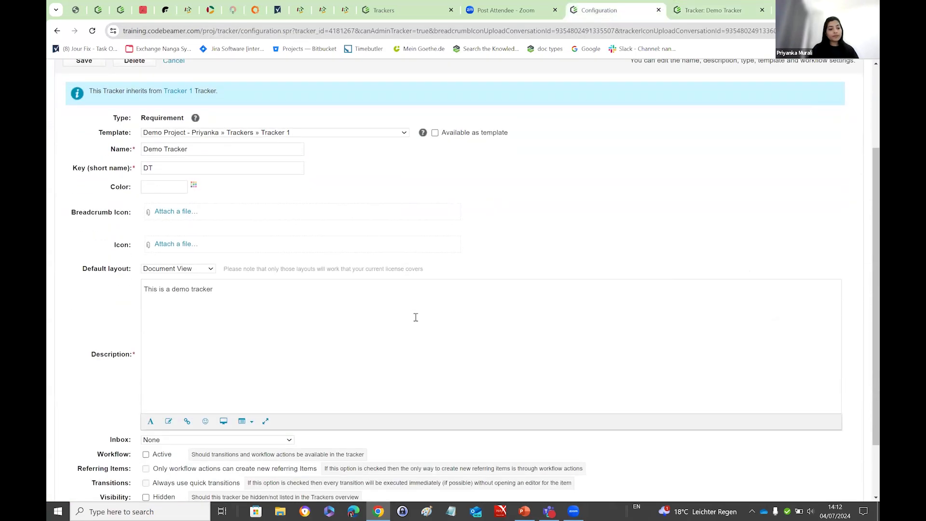
{"action": "scroll", "coordinate": [416, 317], "scroll_direction": "down", "scroll_amount": 2}
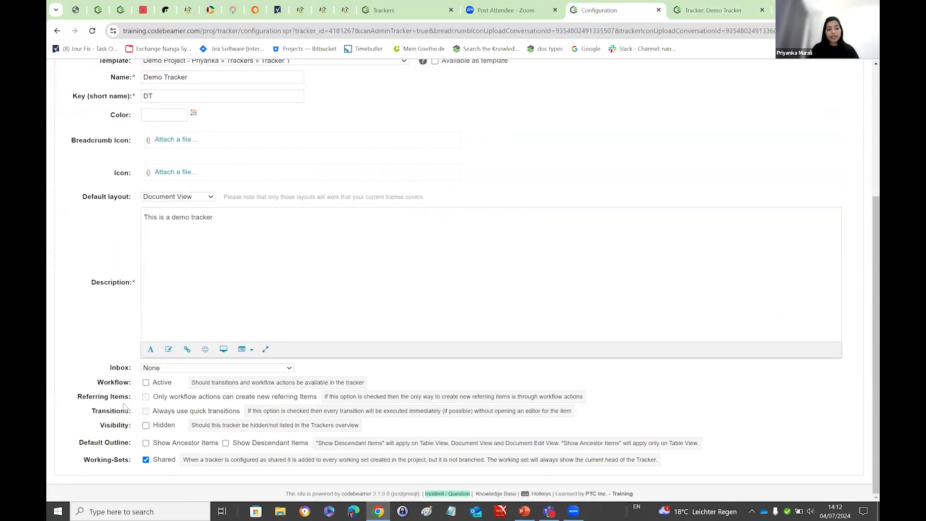
{"action": "left_click", "coordinate": [146, 383]}
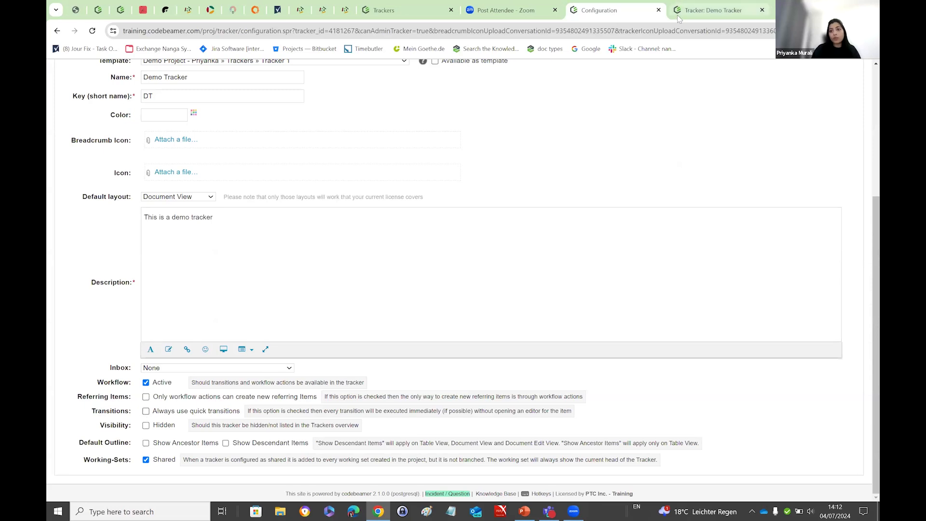
- Start Req 1's transition to the New status in Demo Tracker and close its overlay editor without saving
{"action": "left_click", "coordinate": [712, 10]}
{"action": "left_click", "coordinate": [750, 271]}
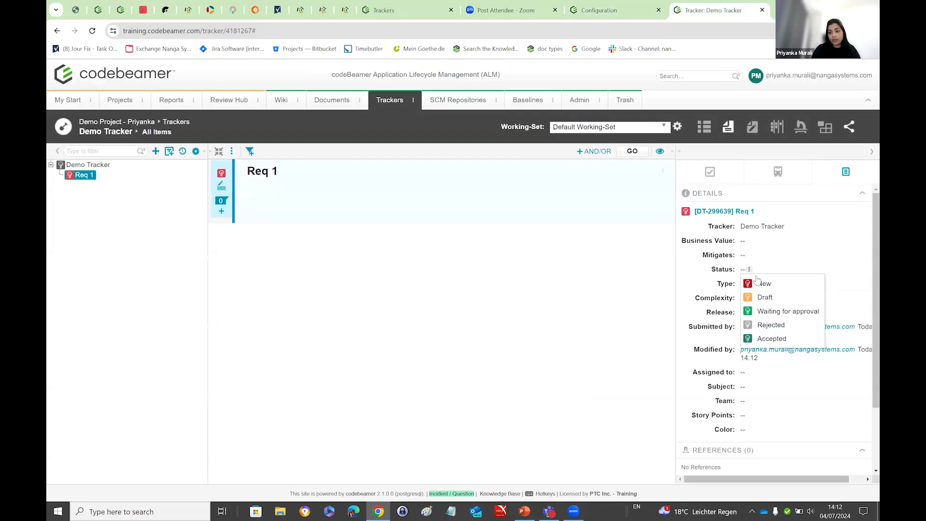
{"action": "left_click", "coordinate": [758, 285]}
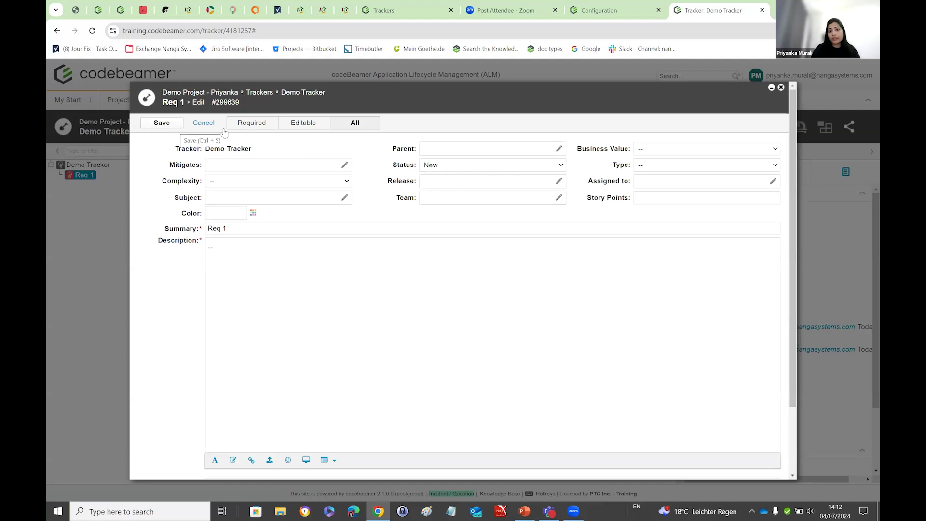
{"action": "left_click", "coordinate": [781, 87]}
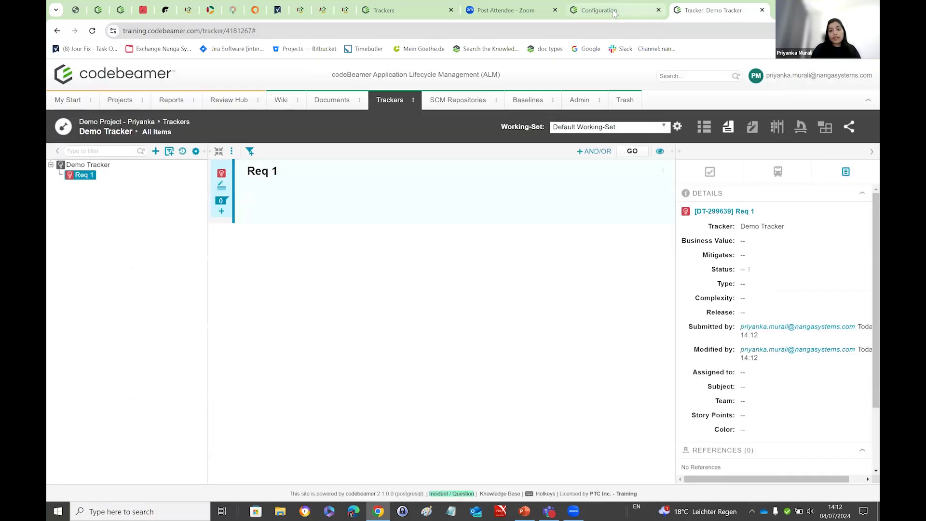
- Enable "Always use quick transitions" in Demo Tracker's general configuration and save it
{"action": "left_click", "coordinate": [615, 12]}
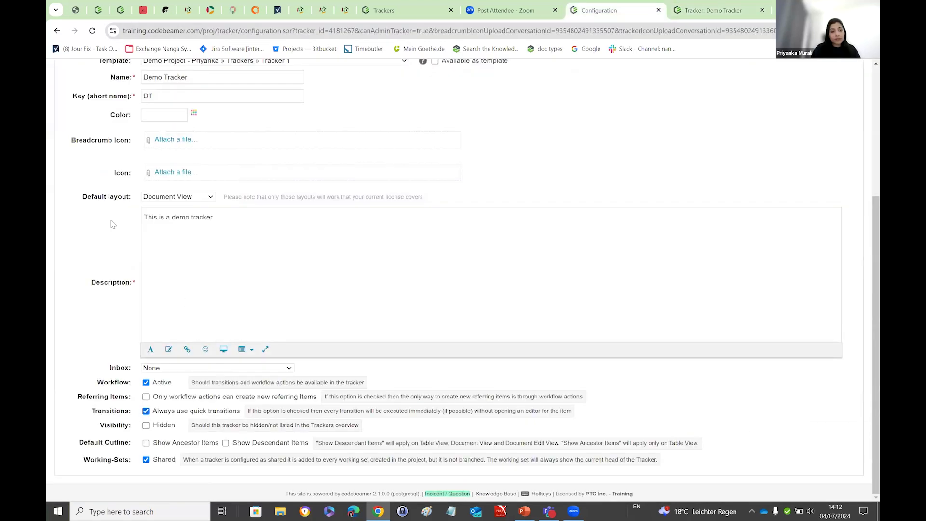
{"action": "scroll", "coordinate": [113, 225], "scroll_direction": "up", "scroll_amount": 5}
{"action": "left_click", "coordinate": [88, 140]}
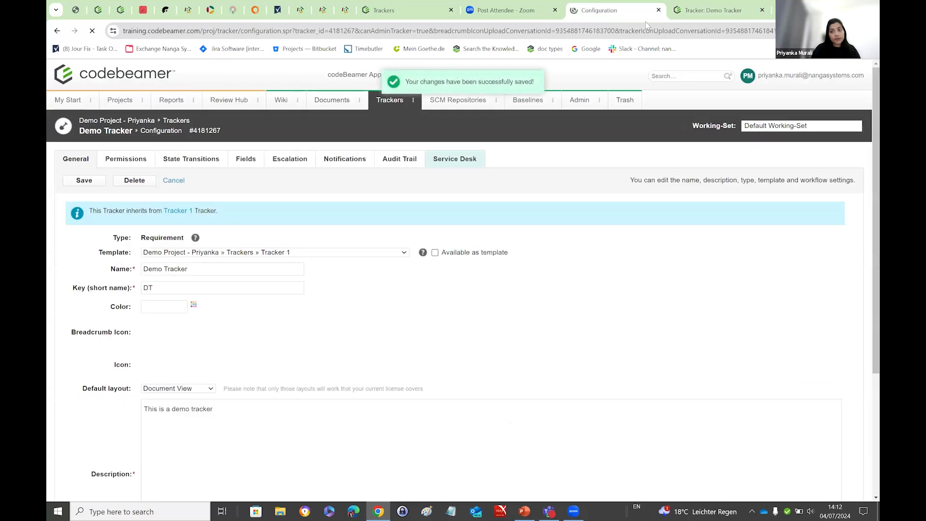
- Reload Demo Tracker's items and set the status of Req 1 to New through the quick transition
{"action": "left_click", "coordinate": [707, 10]}
{"action": "left_click", "coordinate": [91, 30]}
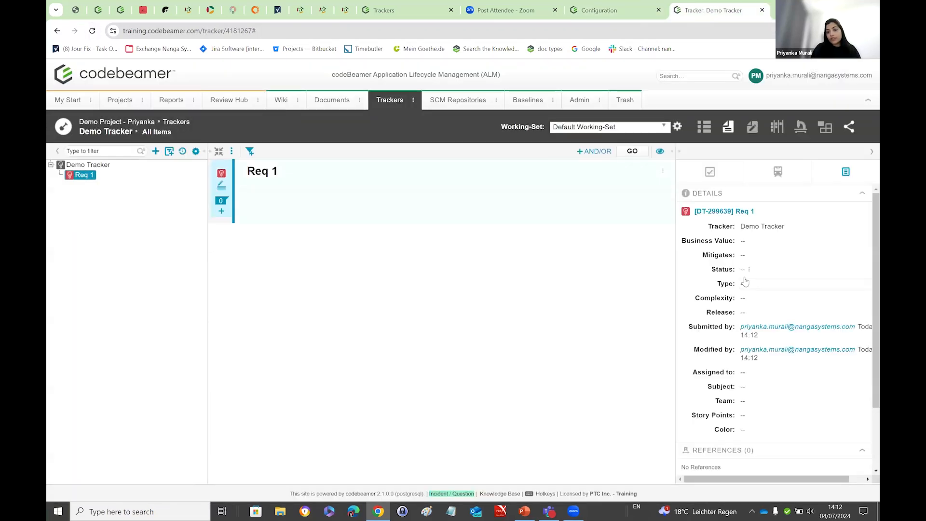
{"action": "left_click", "coordinate": [749, 270]}
{"action": "left_click", "coordinate": [760, 284]}
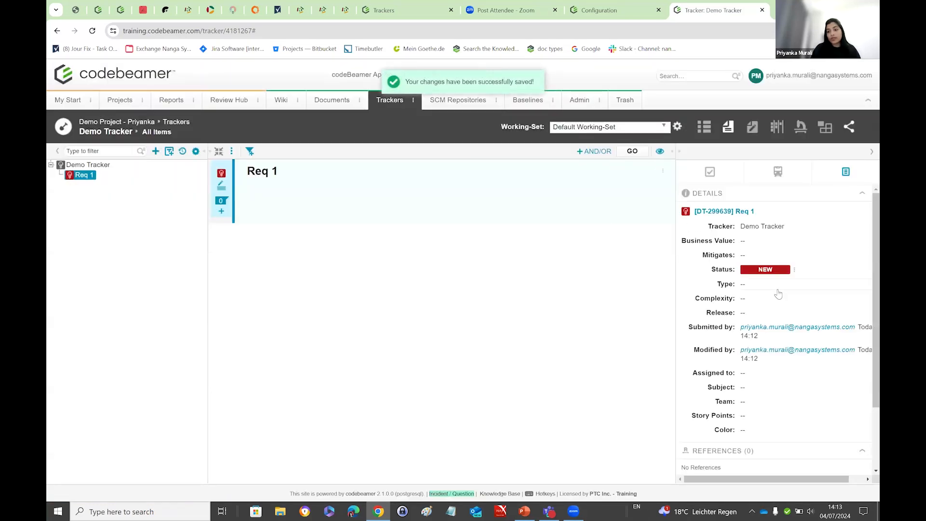
- Examine the tracker transition execution options in the user preferences and close them without changing anything
{"action": "left_click", "coordinate": [602, 13]}
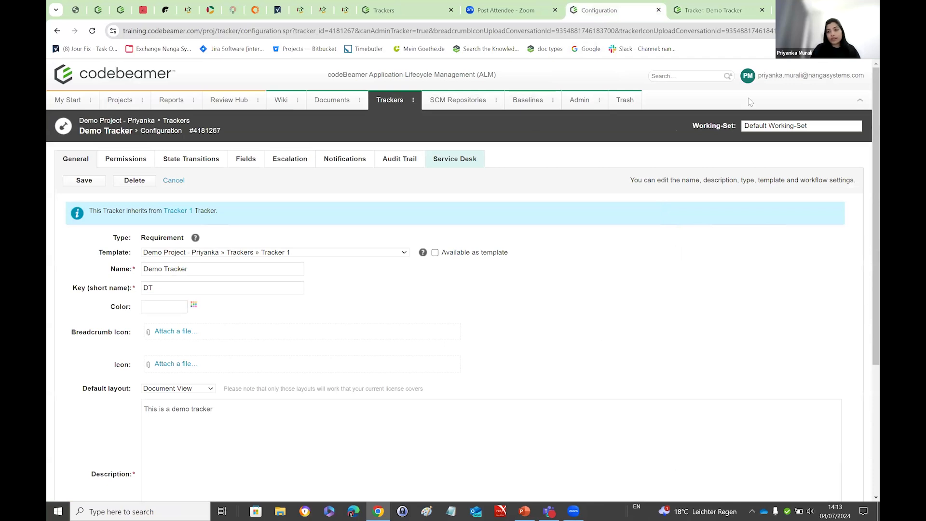
{"action": "mouse_move", "coordinate": [751, 82]}
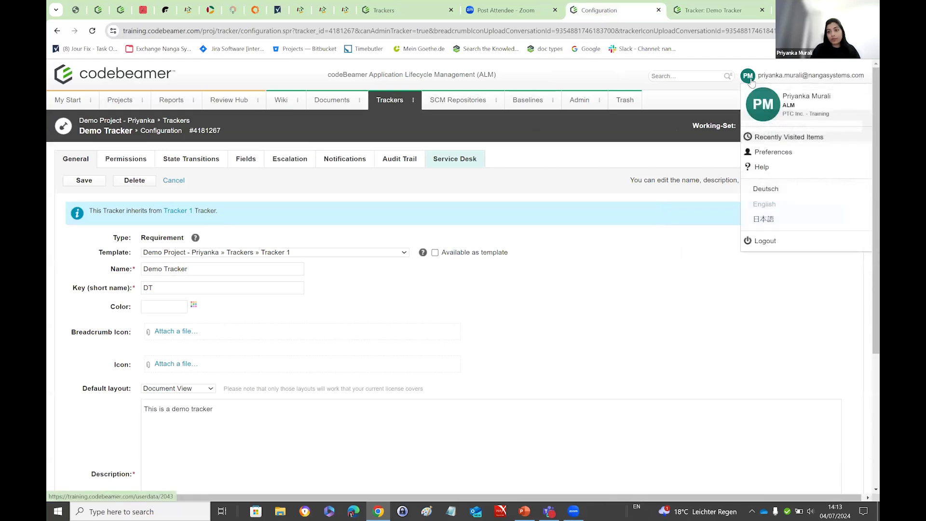
{"action": "left_click", "coordinate": [766, 153]}
{"action": "left_click", "coordinate": [399, 298]}
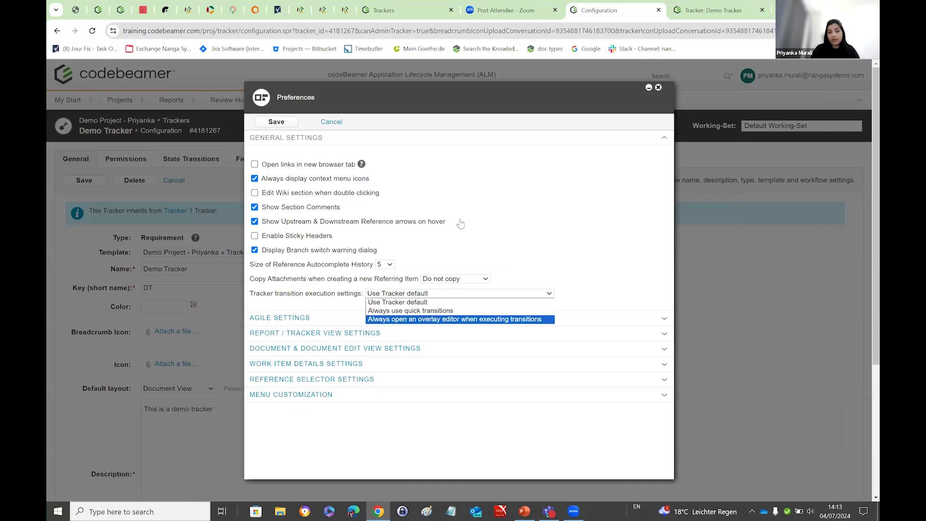
{"action": "left_click", "coordinate": [658, 87]}
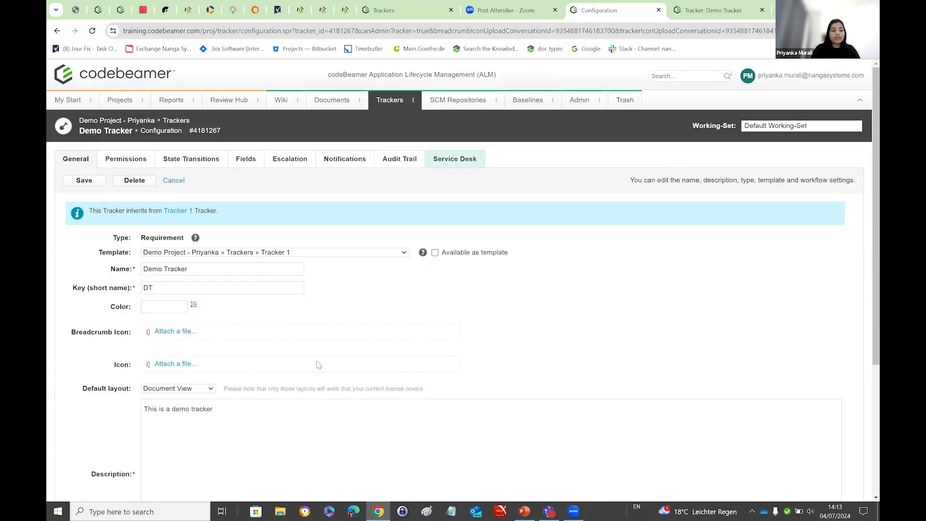
- Check Demo Tracker's visibility option and locate the Hidden Trackers folder in the project's tracker overview
{"action": "scroll", "coordinate": [318, 367], "scroll_direction": "down", "scroll_amount": 3}
{"action": "scroll", "coordinate": [316, 380], "scroll_direction": "down", "scroll_amount": 1}
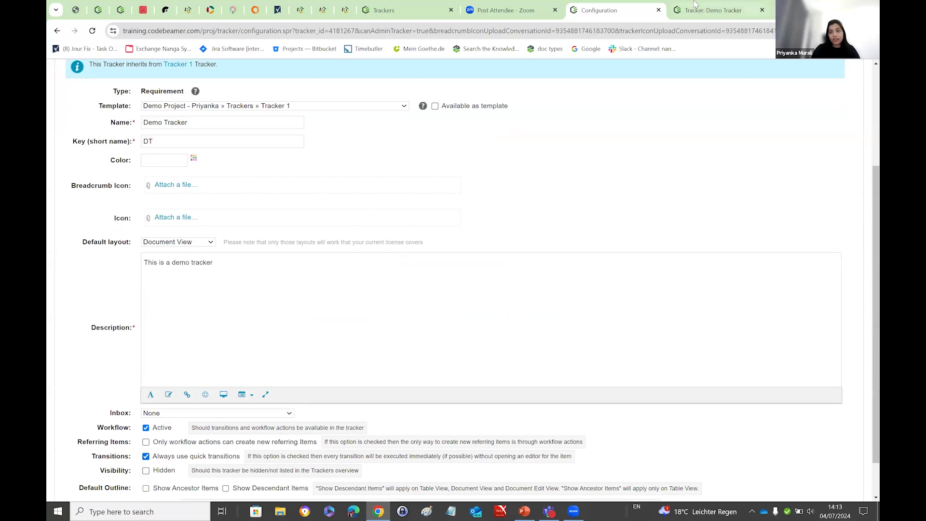
{"action": "left_click", "coordinate": [708, 10]}
{"action": "left_click", "coordinate": [383, 109]}
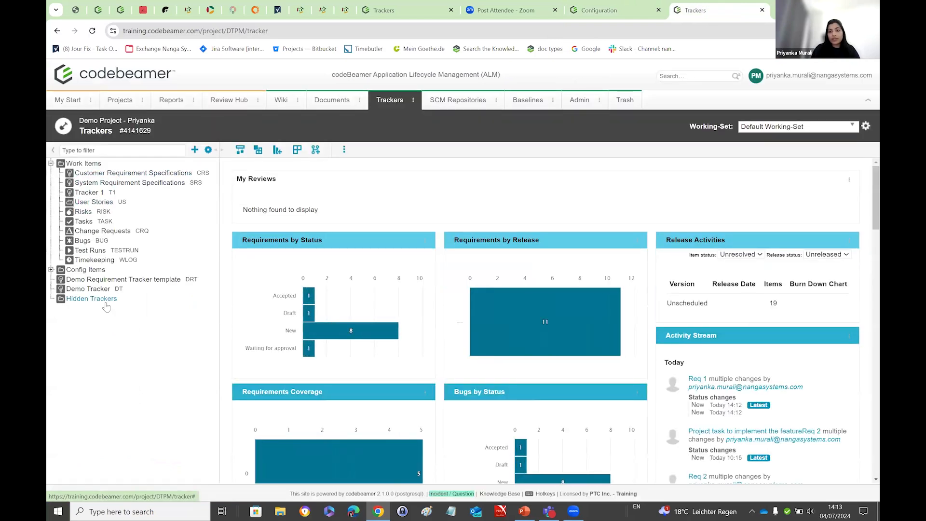
{"action": "left_click", "coordinate": [598, 10]}
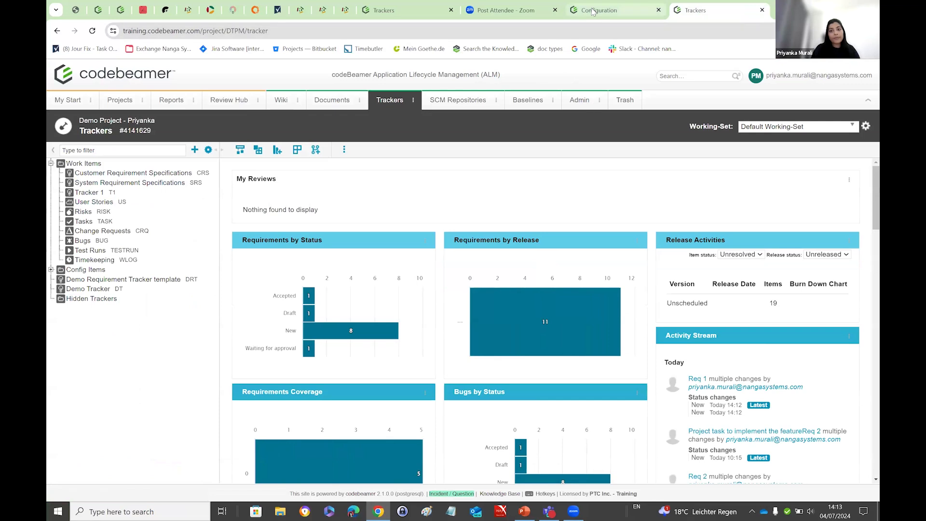
- Examine Demo Tracker's default outline and shared working-set options, and the project's administrative option for creating a working-set
{"action": "scroll", "coordinate": [220, 393], "scroll_direction": "down", "scroll_amount": 2}
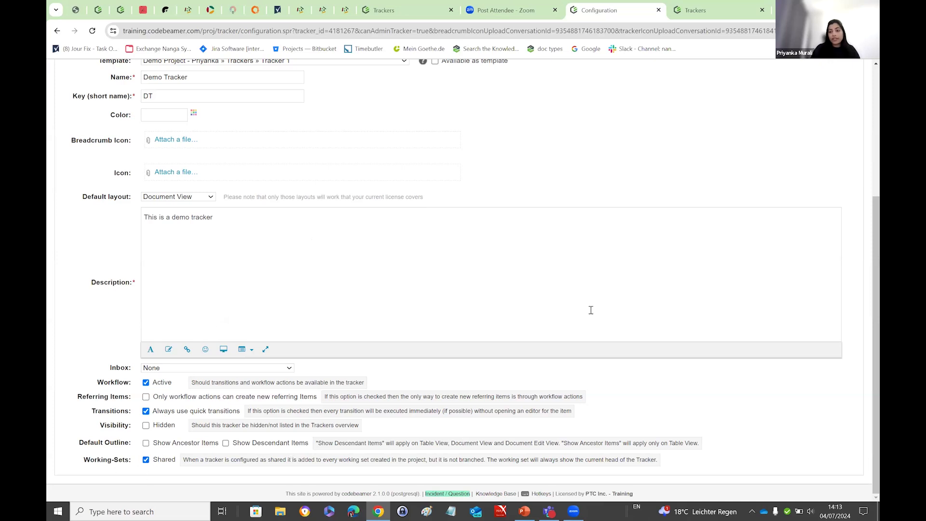
{"action": "scroll", "coordinate": [591, 309], "scroll_direction": "up", "scroll_amount": 3}
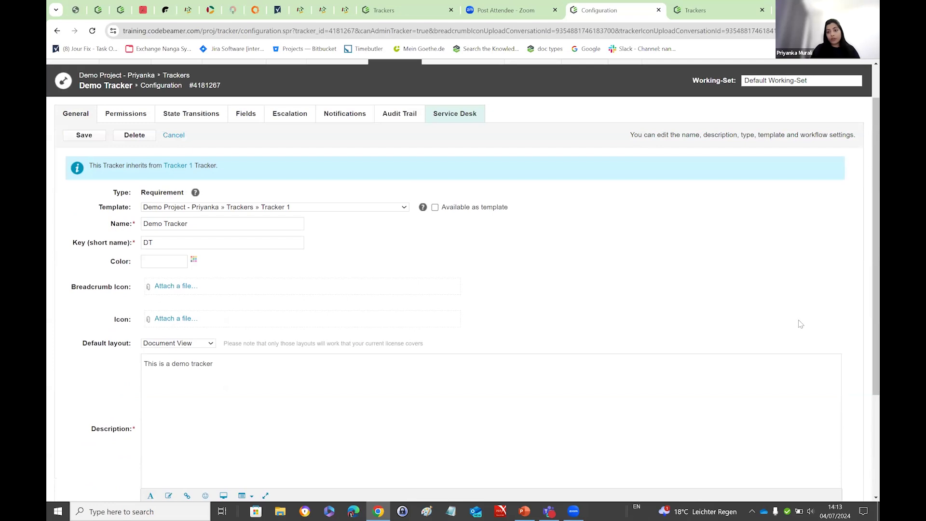
{"action": "scroll", "coordinate": [530, 328], "scroll_direction": "up", "scroll_amount": 1}
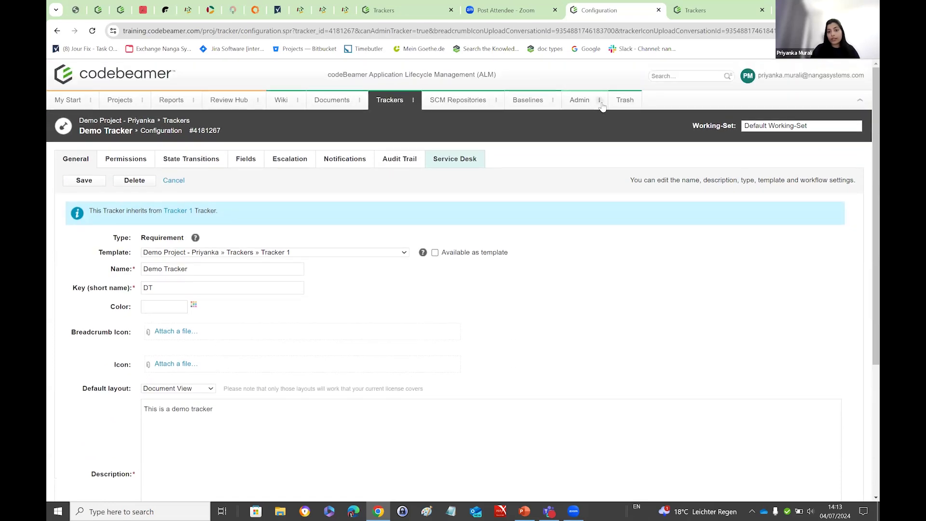
{"action": "left_click", "coordinate": [599, 101]}
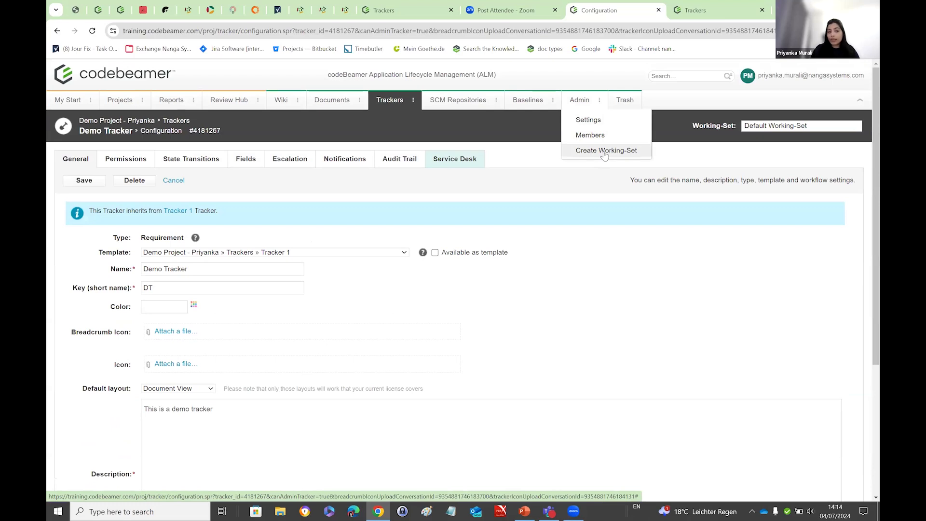
{"action": "scroll", "coordinate": [439, 333], "scroll_direction": "down", "scroll_amount": 3}
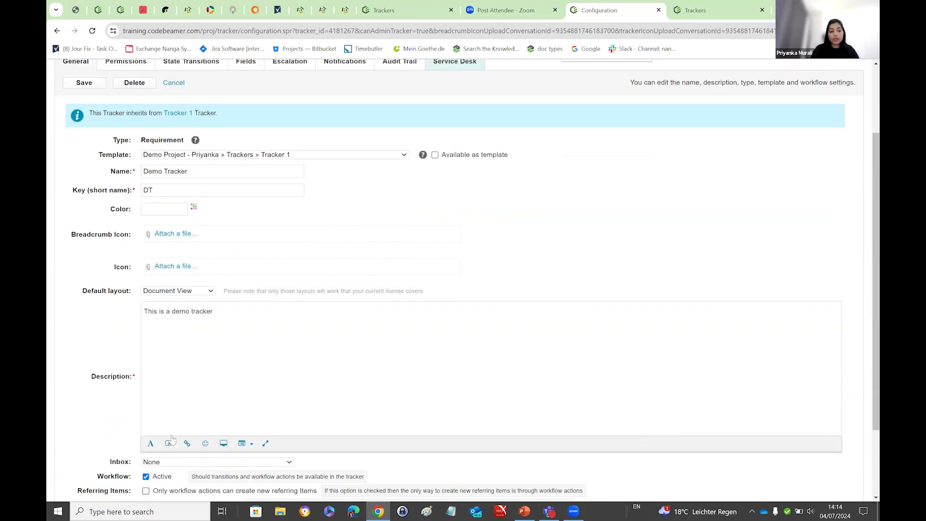
{"action": "scroll", "coordinate": [165, 460], "scroll_direction": "down", "scroll_amount": 1}
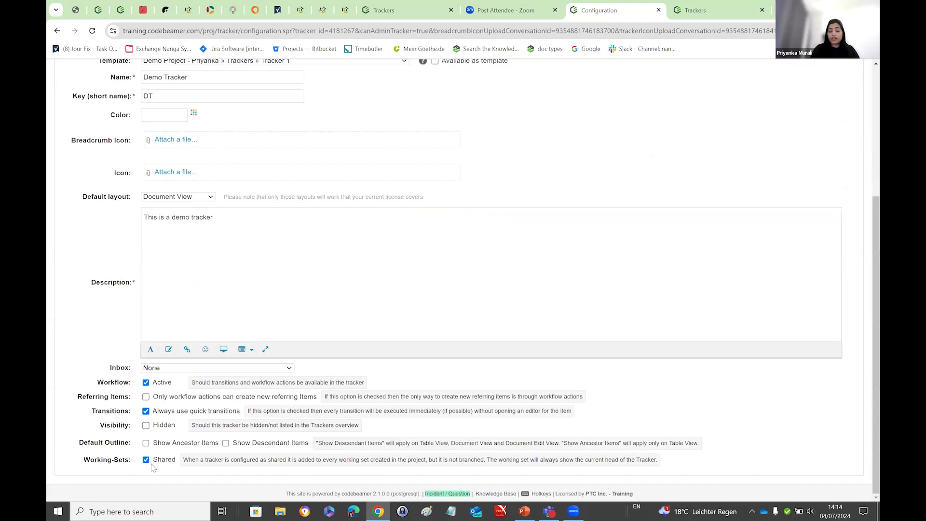
- Locate Demo Tracker's default layout option and view its items in the table, document edit, Kanban board and document layouts
{"action": "scroll", "coordinate": [377, 365], "scroll_direction": "up", "scroll_amount": 2}
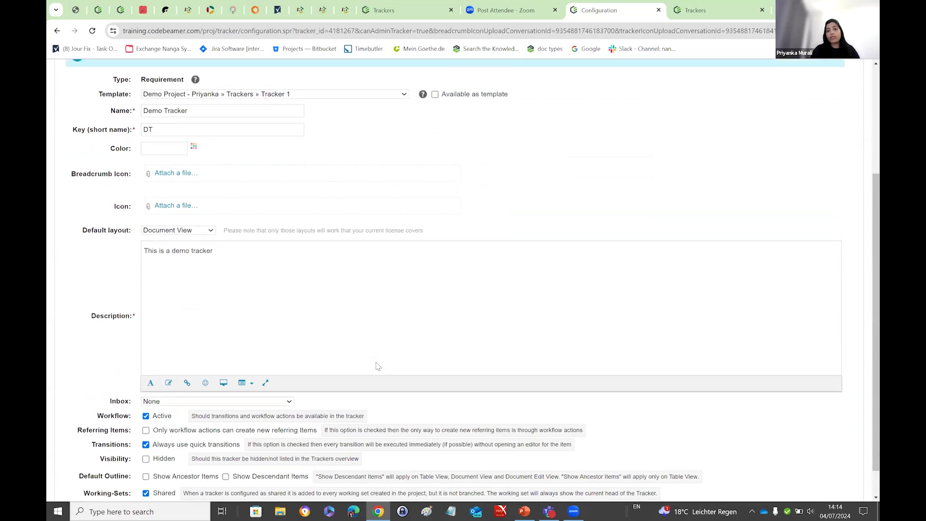
{"action": "scroll", "coordinate": [377, 363], "scroll_direction": "up", "scroll_amount": 2}
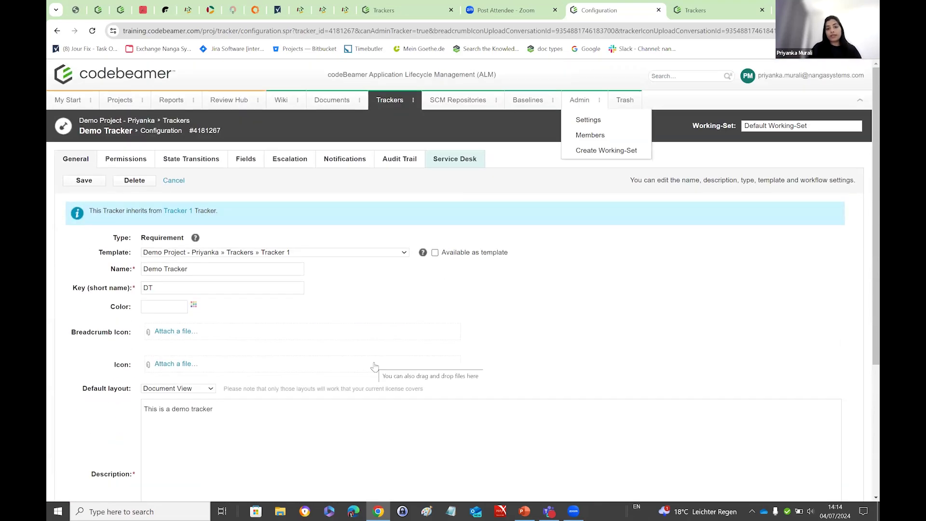
{"action": "scroll", "coordinate": [265, 372], "scroll_direction": "down", "scroll_amount": 1}
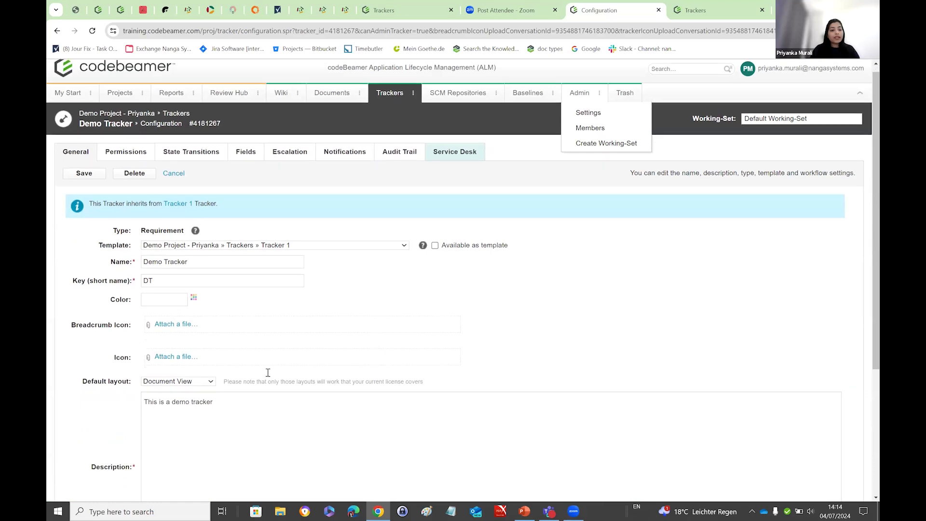
{"action": "left_click_drag", "start_coordinate": [84, 341], "coordinate": [127, 340]}
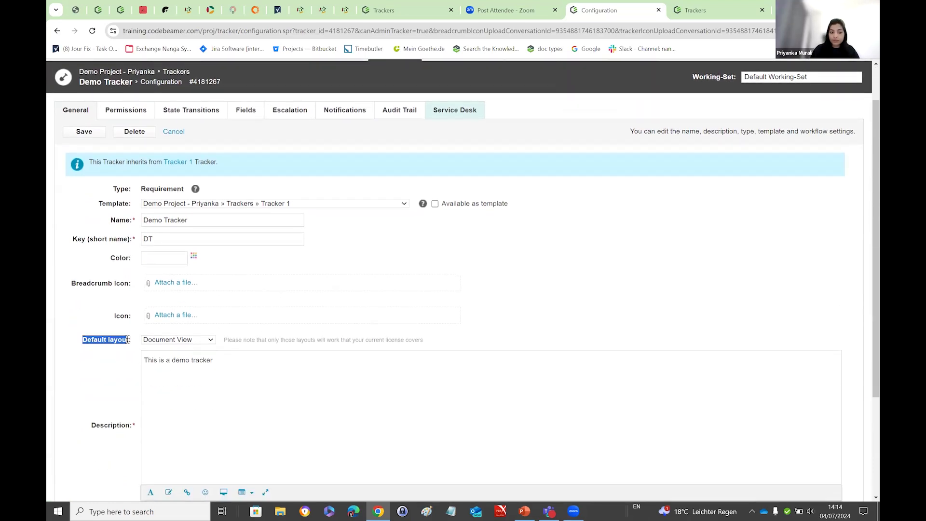
{"action": "left_click", "coordinate": [678, 15]}
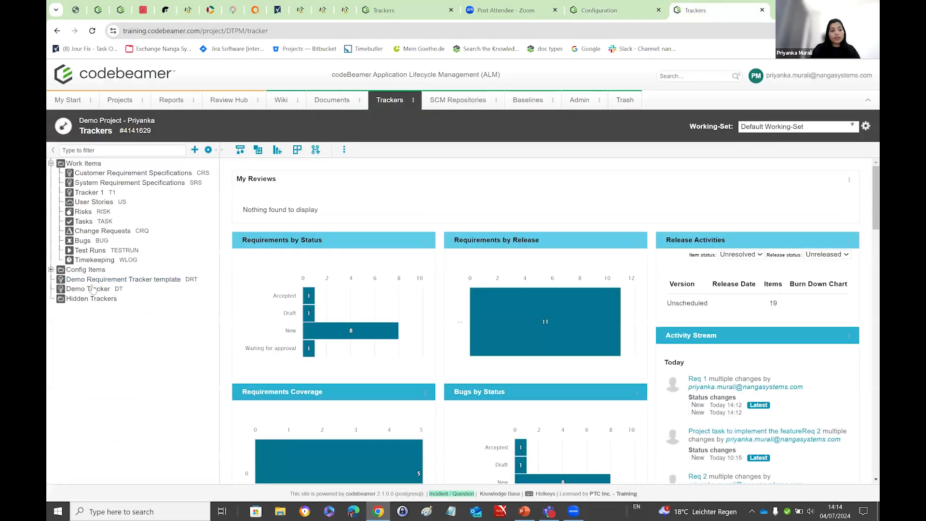
{"action": "left_click", "coordinate": [92, 288]}
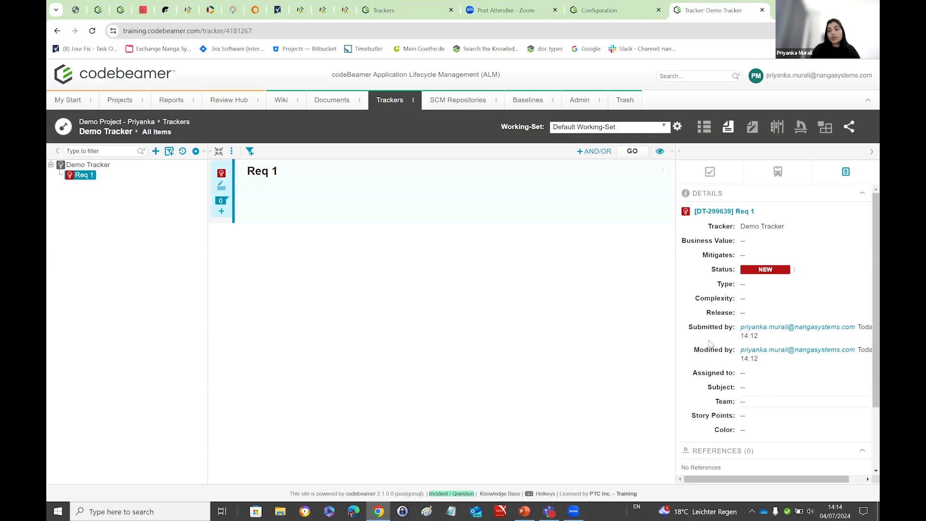
{"action": "left_click", "coordinate": [705, 134]}
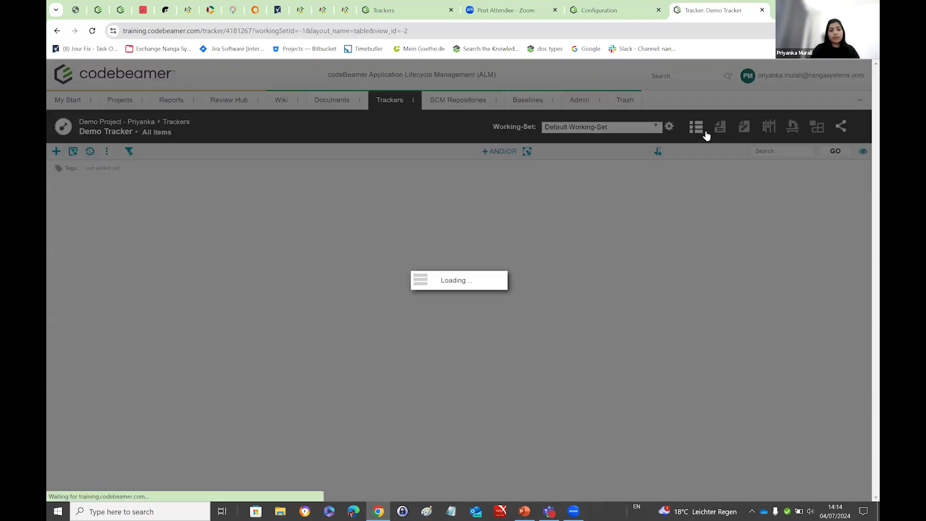
{"action": "left_click", "coordinate": [748, 129]}
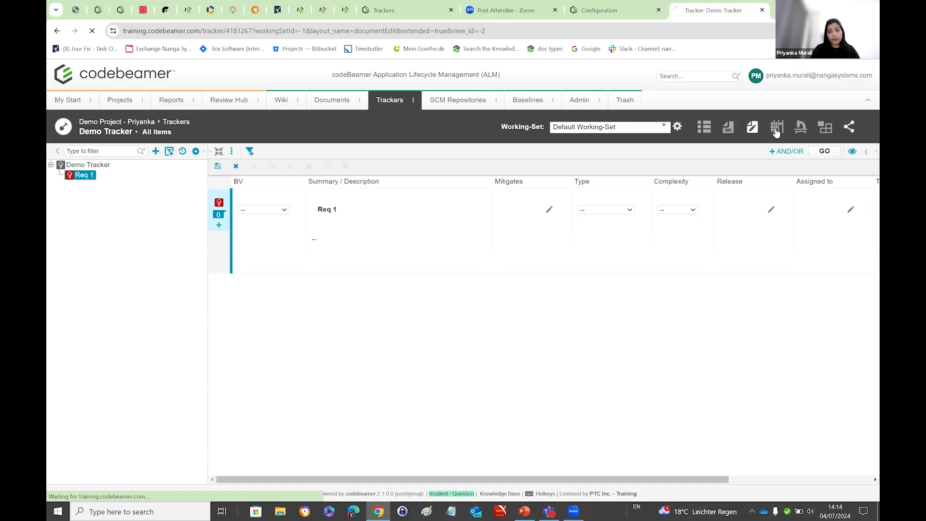
{"action": "left_click", "coordinate": [776, 130]}
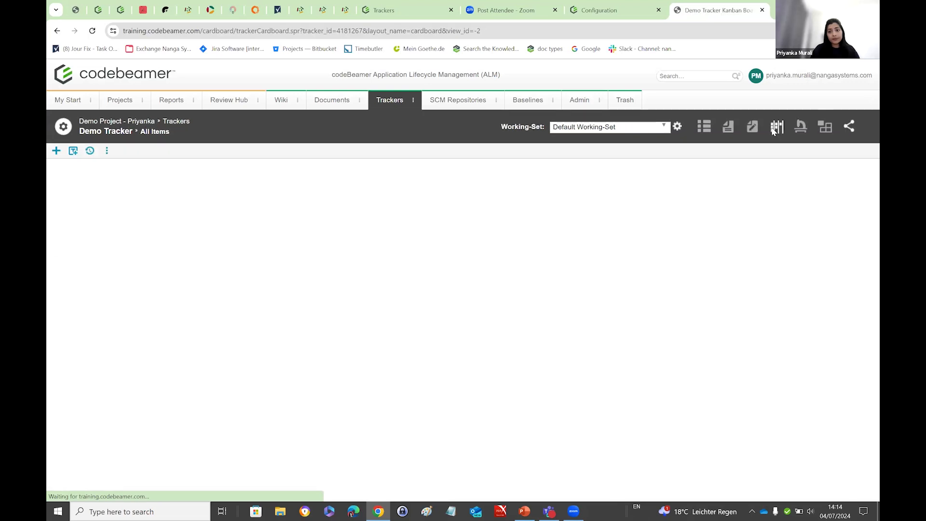
{"action": "left_click", "coordinate": [729, 127]}
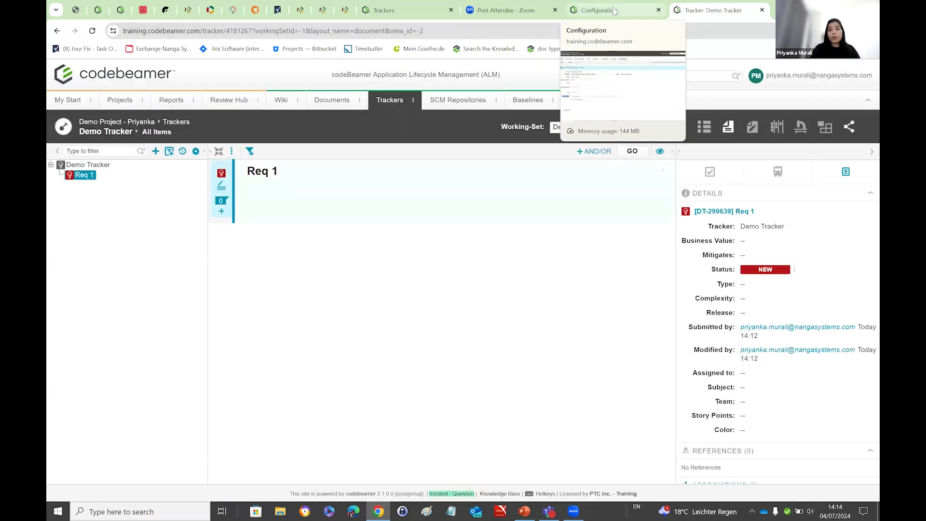
- Examine the default layout choices in Demo Tracker's general configuration and leave the selection as it is
{"action": "left_click", "coordinate": [614, 11]}
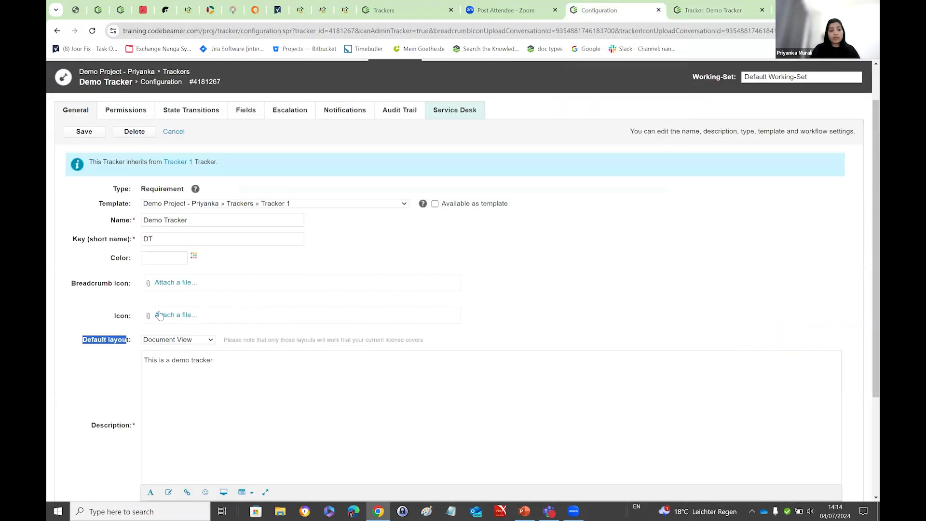
{"action": "left_click", "coordinate": [172, 341]}
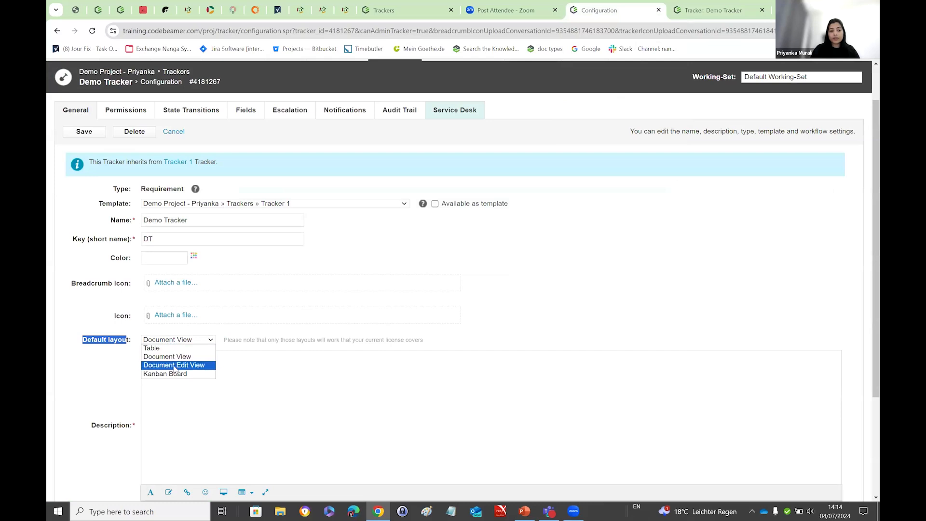
{"action": "left_click", "coordinate": [89, 376]}
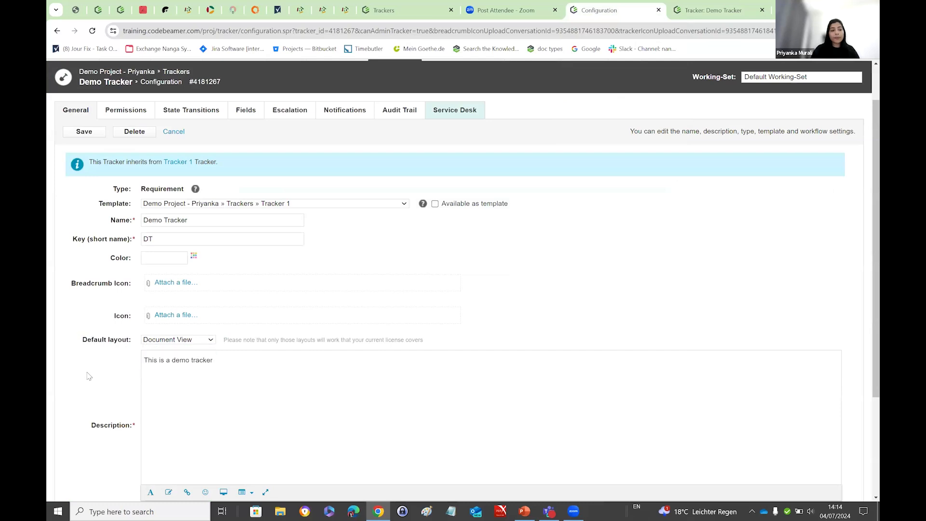
- Examine Demo Tracker's permission matrix for each role and the permission dependencies listed below it
{"action": "left_click", "coordinate": [124, 111]}
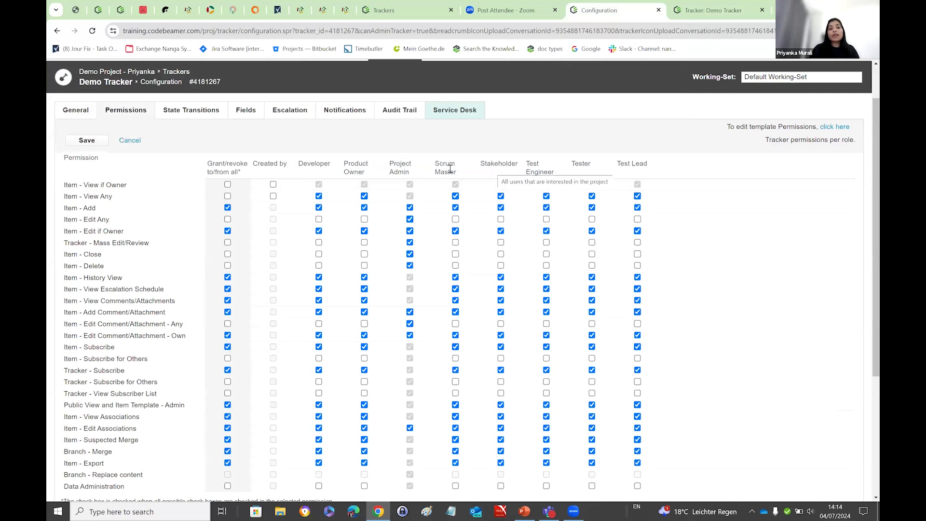
{"action": "left_click_drag", "start_coordinate": [222, 166], "coordinate": [651, 176]}
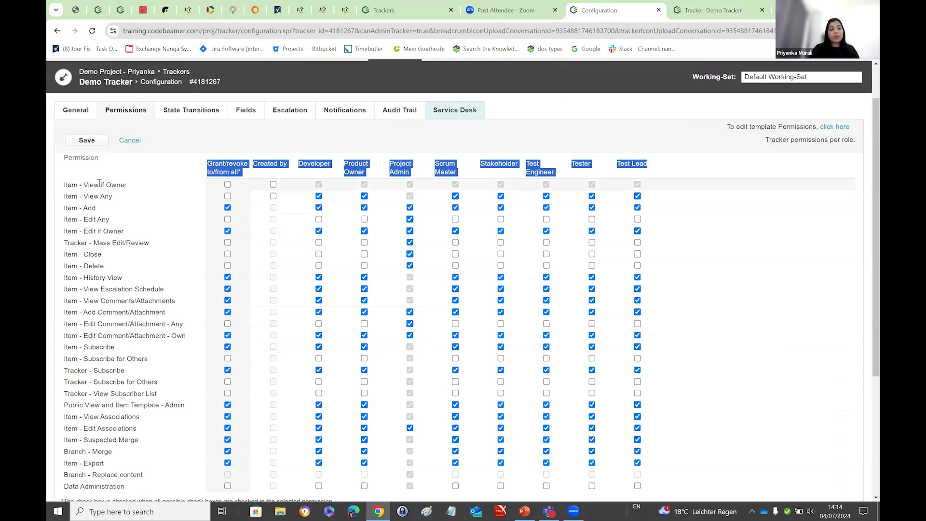
{"action": "scroll", "coordinate": [135, 449], "scroll_direction": "down", "scroll_amount": 1}
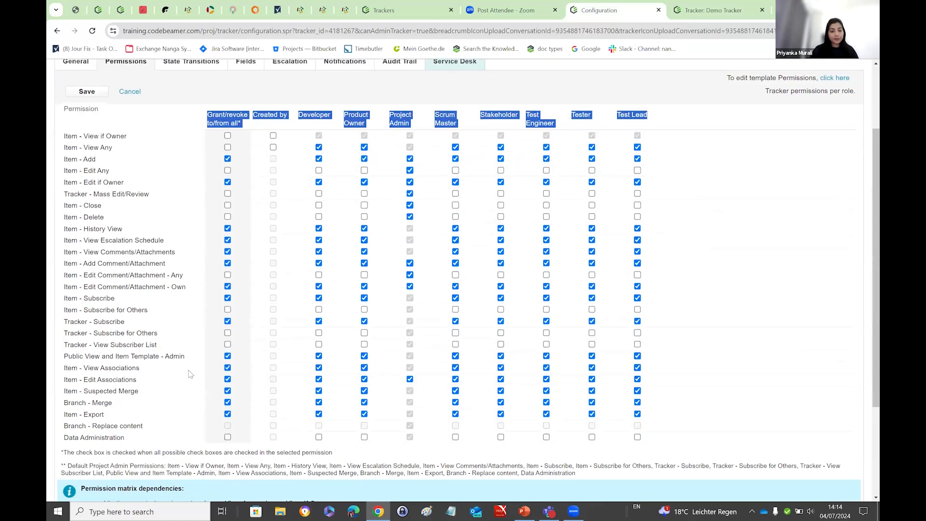
{"action": "scroll", "coordinate": [201, 397], "scroll_direction": "down", "scroll_amount": 1}
{"action": "scroll", "coordinate": [121, 422], "scroll_direction": "down", "scroll_amount": 1}
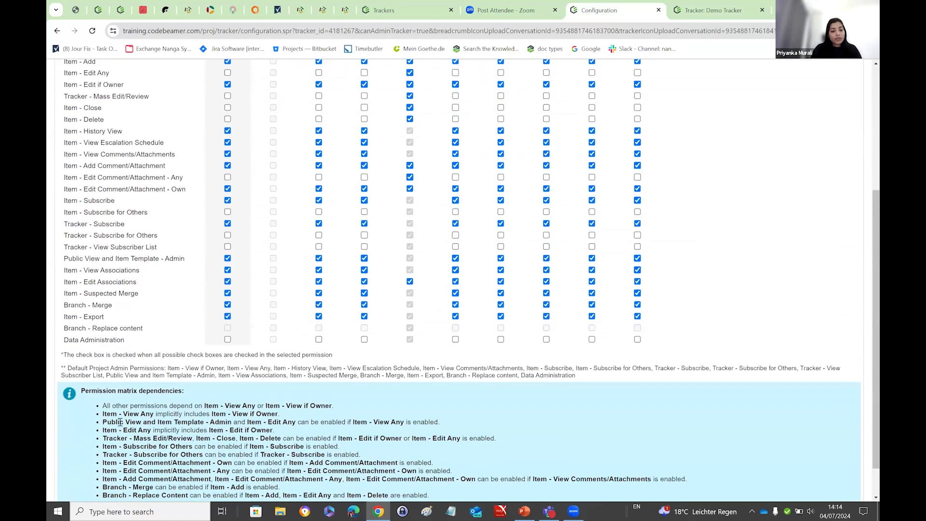
{"action": "scroll", "coordinate": [270, 401], "scroll_direction": "down", "scroll_amount": 1}
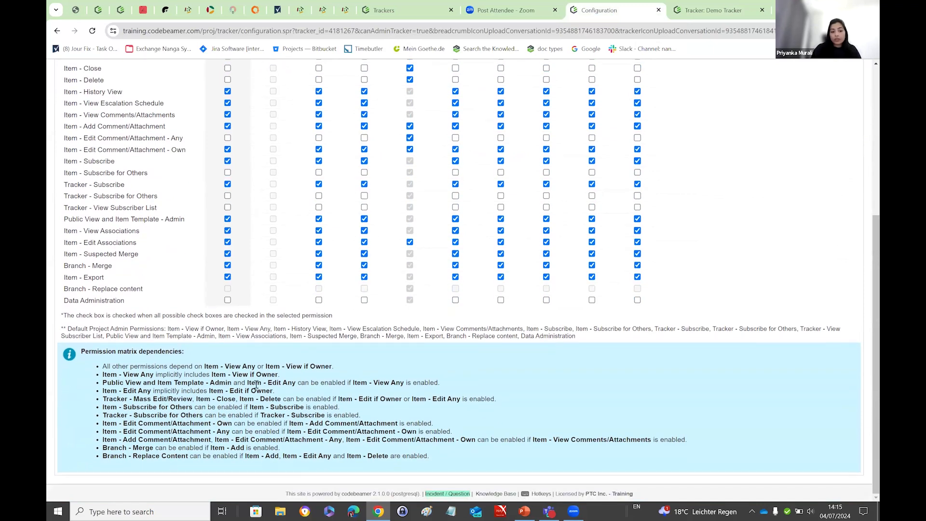
- Try granting the Item - View if Owner permission to Created by, and revoke it again
{"action": "scroll", "coordinate": [249, 217], "scroll_direction": "up", "scroll_amount": 4}
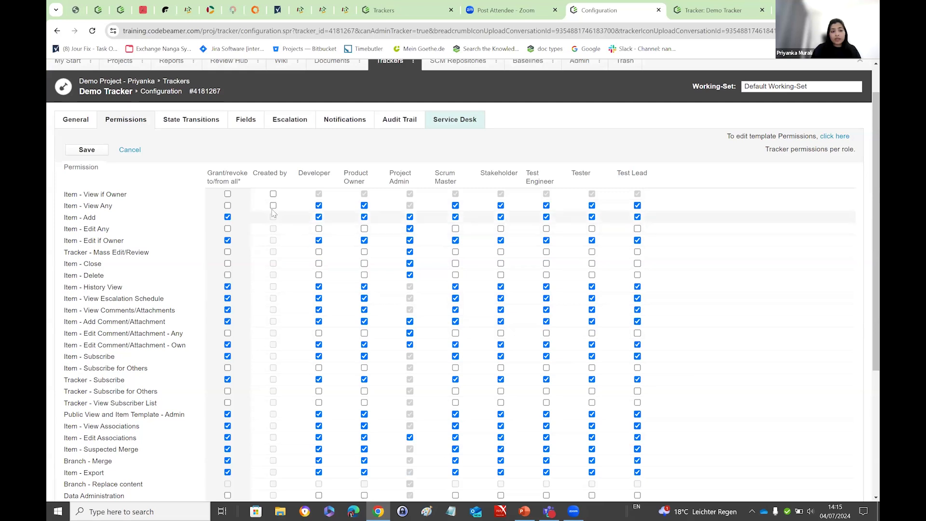
{"action": "left_click", "coordinate": [273, 193]}
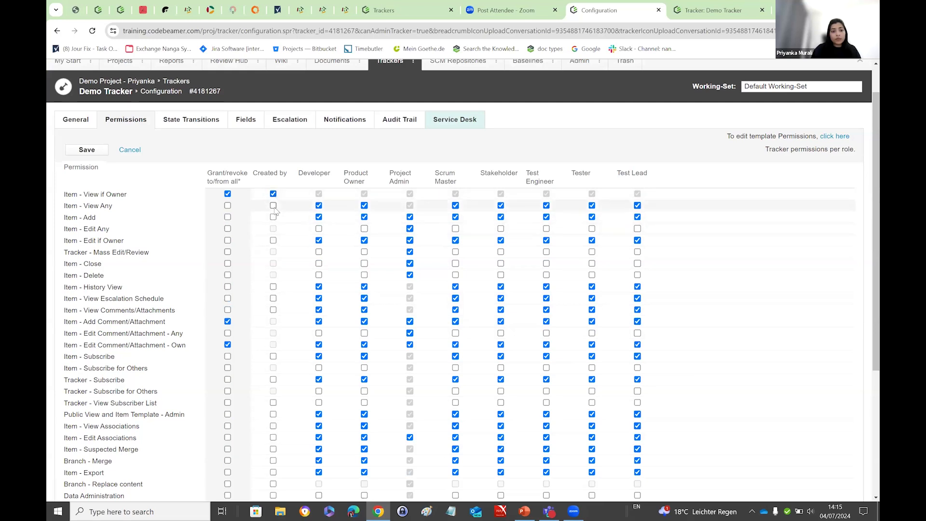
{"action": "left_click", "coordinate": [273, 194]}
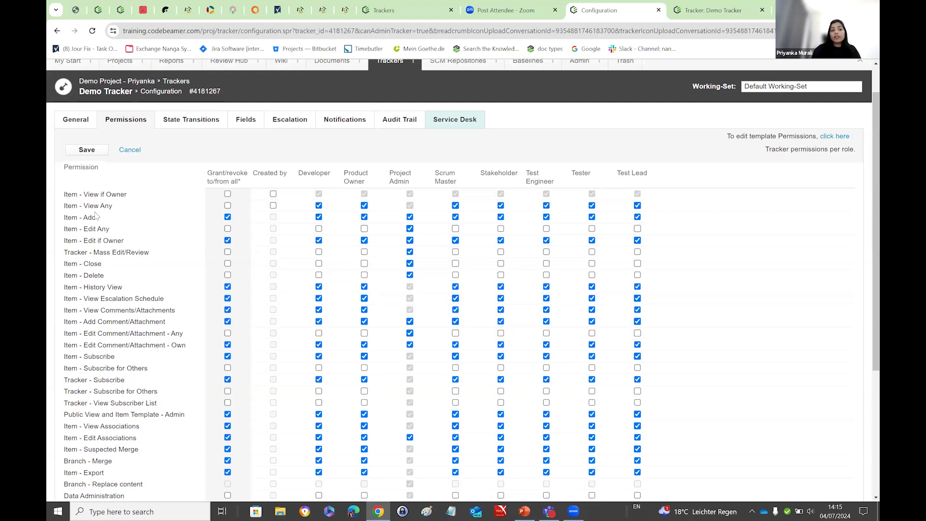
- Examine the Item - View Any permission and compare it with the items shown in Demo Tracker
{"action": "left_click_drag", "start_coordinate": [83, 206], "coordinate": [111, 208]}
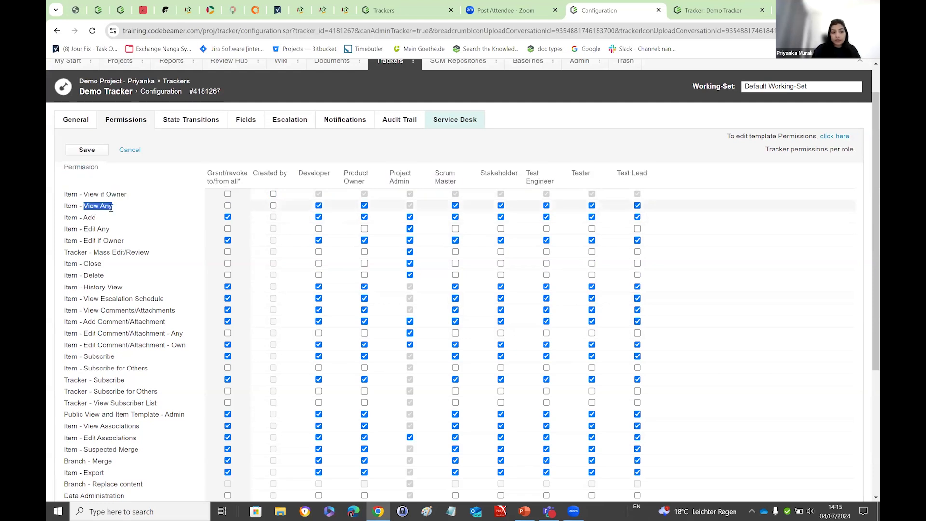
{"action": "left_click", "coordinate": [711, 10]}
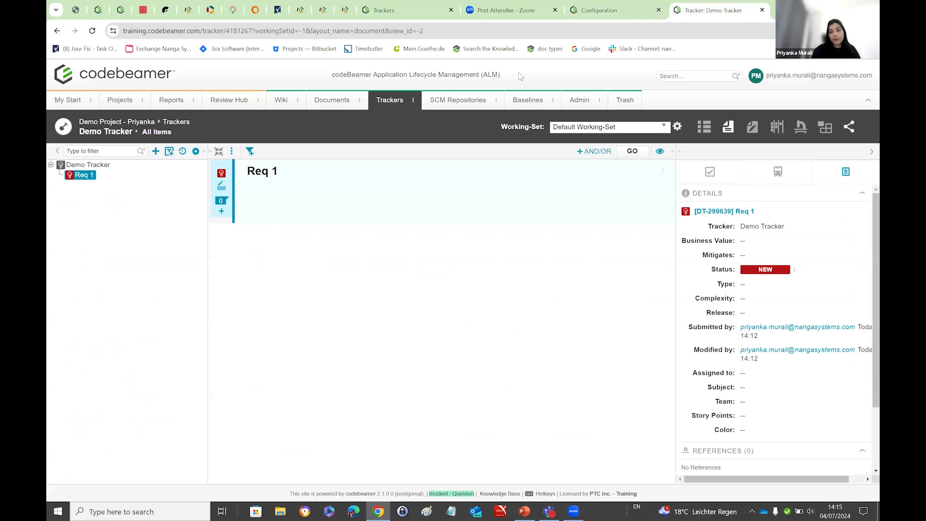
{"action": "left_click", "coordinate": [597, 14]}
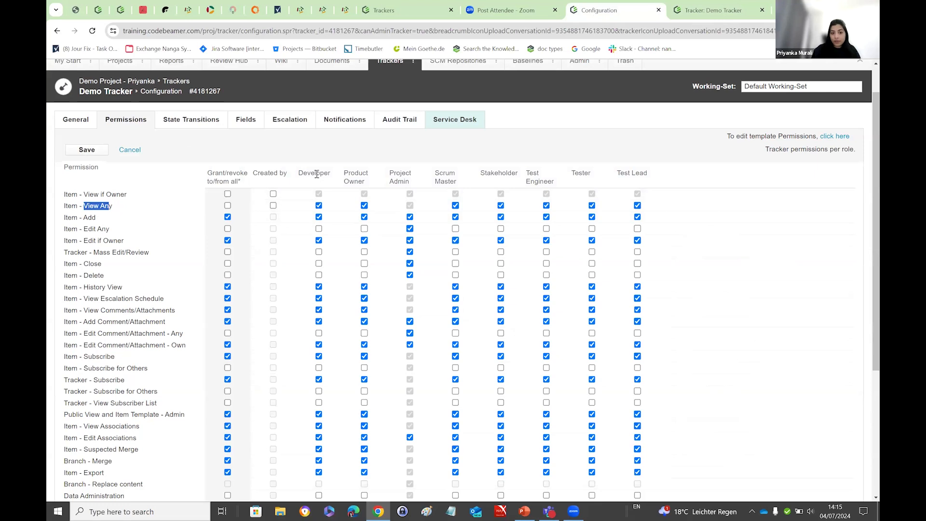
- Examine the per-status access permission of the Summary field and compare the tracker-level permissions with Req 1 in Demo Tracker
{"action": "mouse_move", "coordinate": [317, 174]}
{"action": "left_click", "coordinate": [243, 122]}
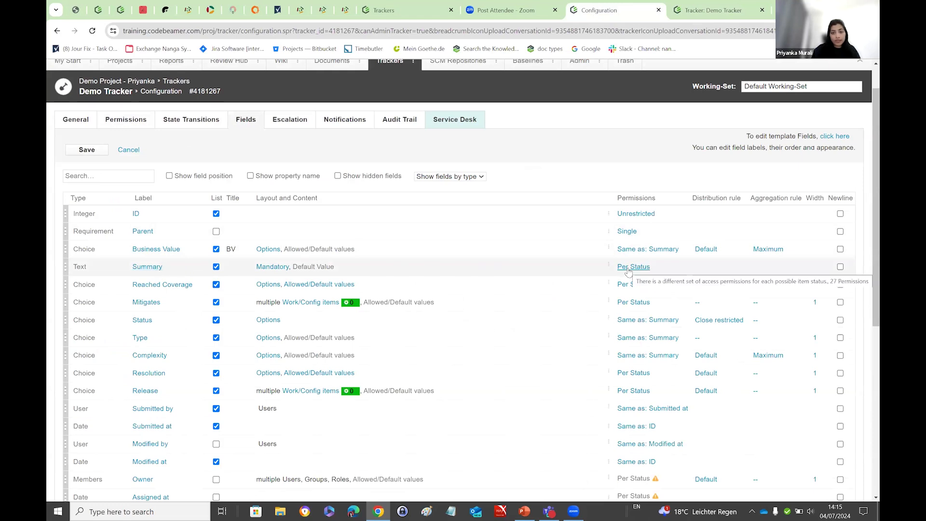
{"action": "left_click", "coordinate": [125, 120]}
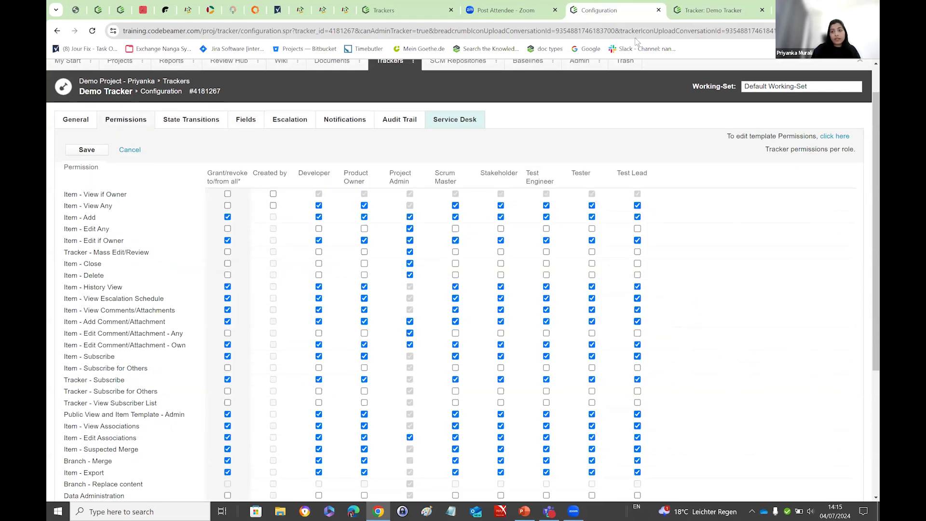
{"action": "left_click", "coordinate": [710, 12]}
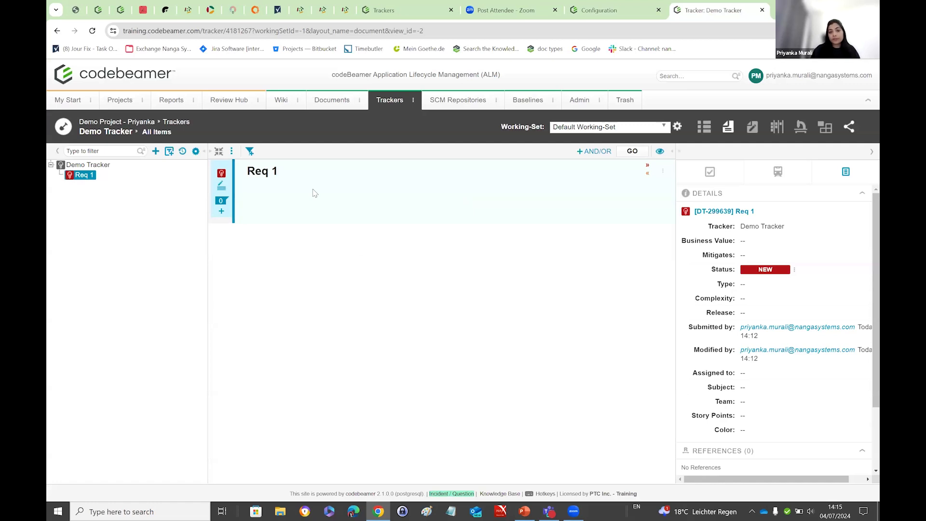
{"action": "left_click", "coordinate": [621, 17]}
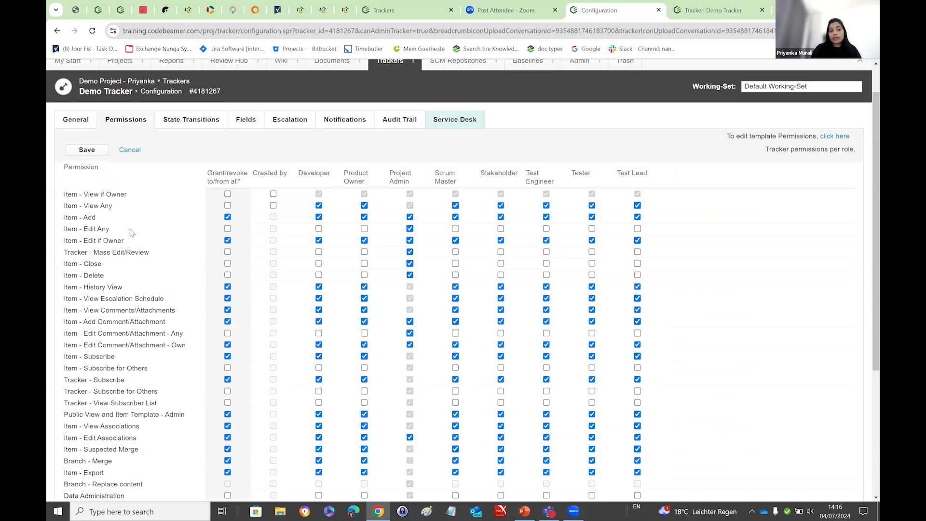
- Examine the Item - View if Owner permission, the tracker's user and owner fields, and the Submitted by entry of Req 1
{"action": "left_click_drag", "start_coordinate": [85, 195], "coordinate": [128, 195]}
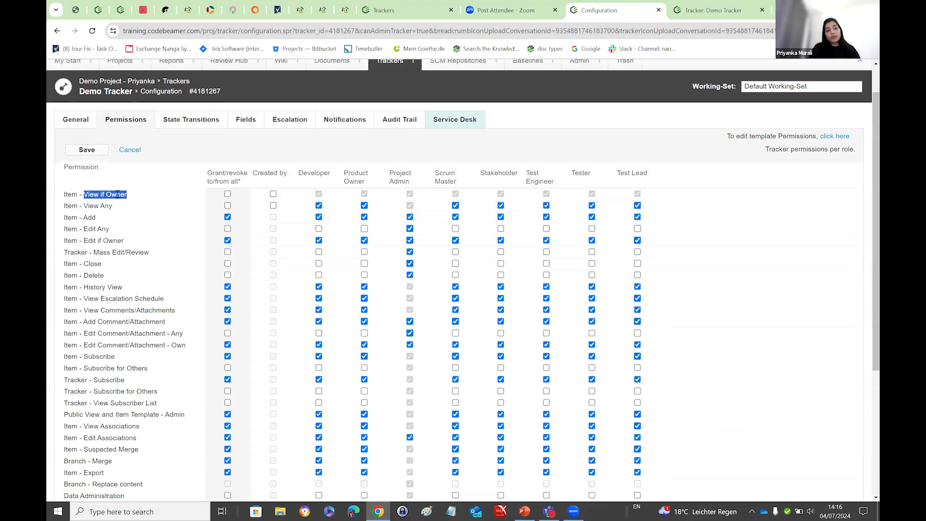
{"action": "left_click", "coordinate": [177, 120]}
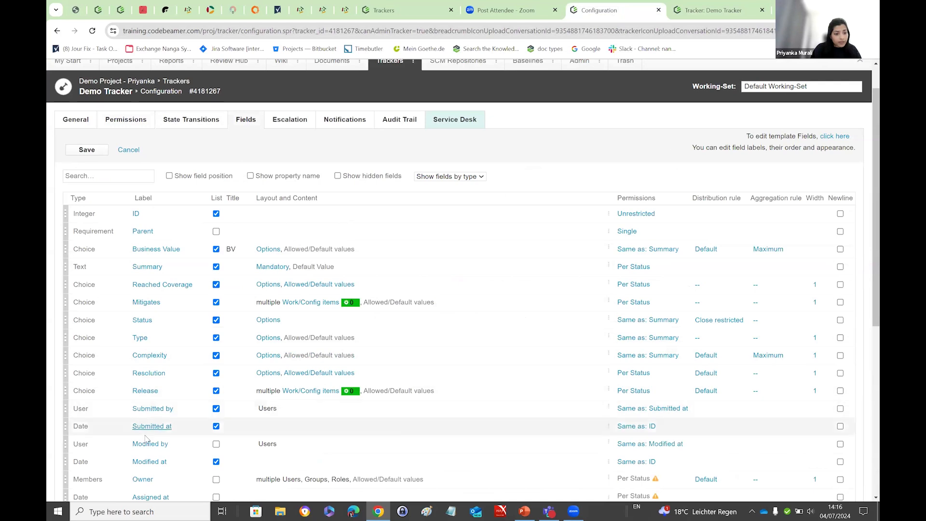
{"action": "scroll", "coordinate": [153, 427], "scroll_direction": "down", "scroll_amount": 1}
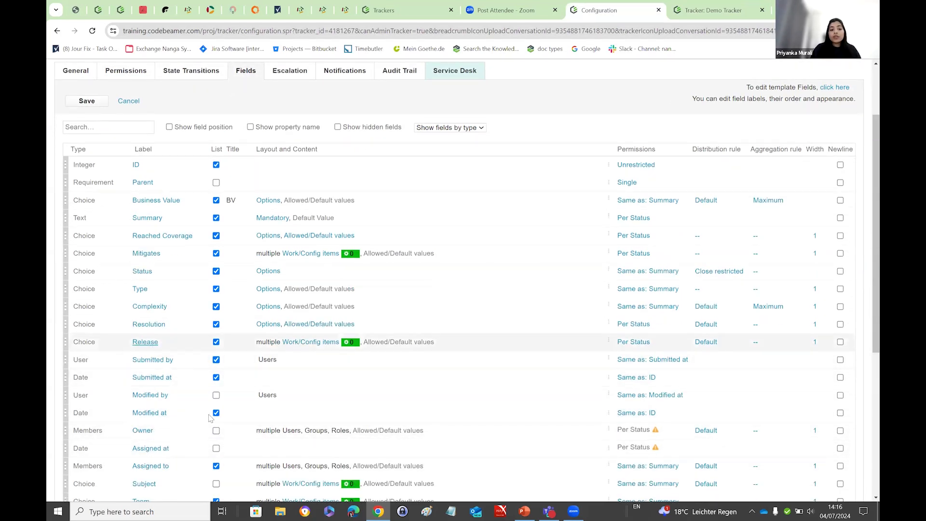
{"action": "left_click", "coordinate": [725, 10]}
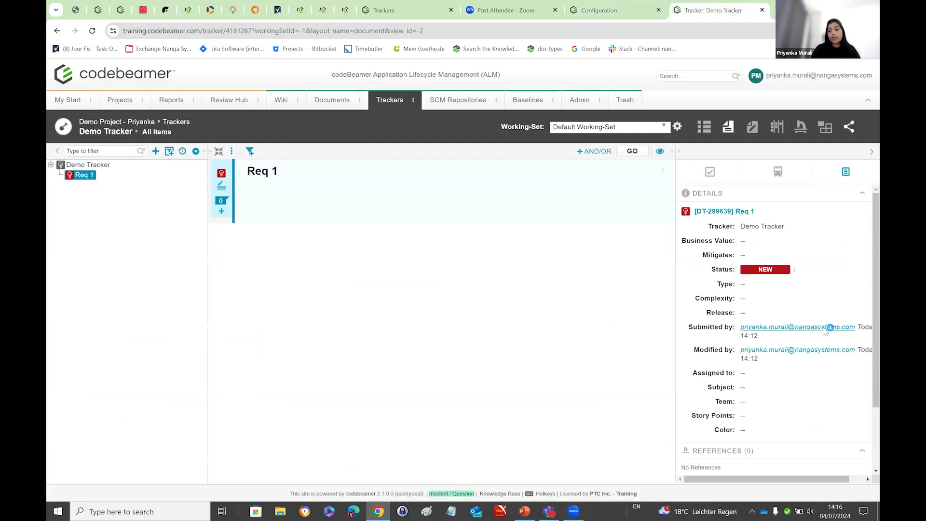
{"action": "double_click", "coordinate": [865, 329]}
- Examine the members and roles available for Req 1's Assigned to field and close the selection without setting any
{"action": "left_click", "coordinate": [788, 373]}
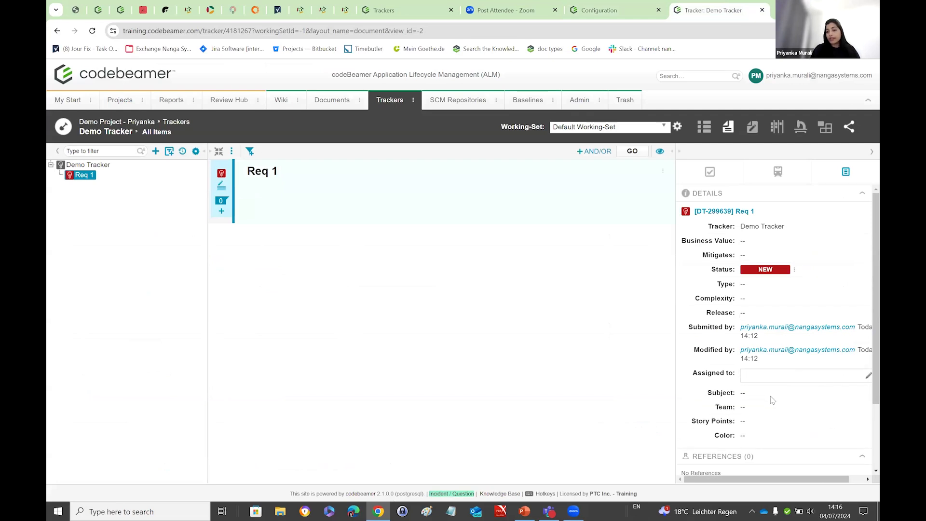
{"action": "left_click", "coordinate": [868, 376]}
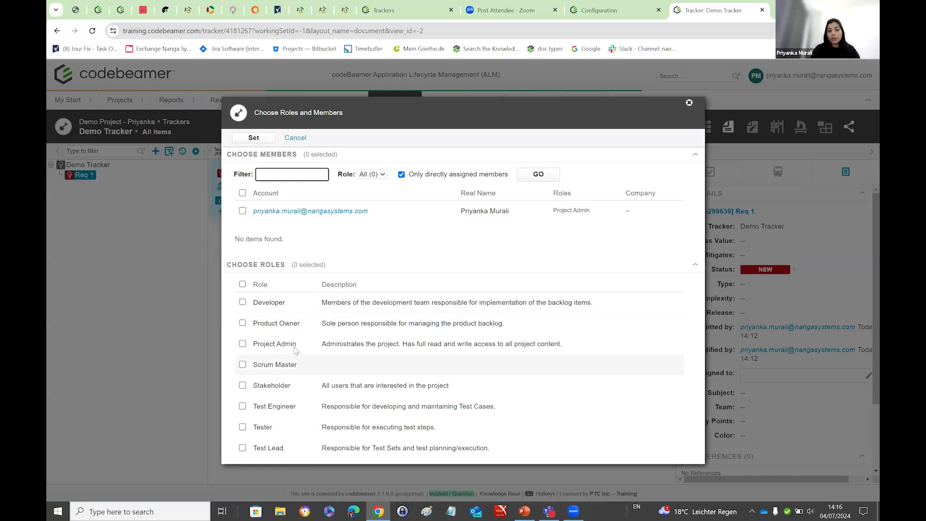
{"action": "left_click", "coordinate": [689, 104]}
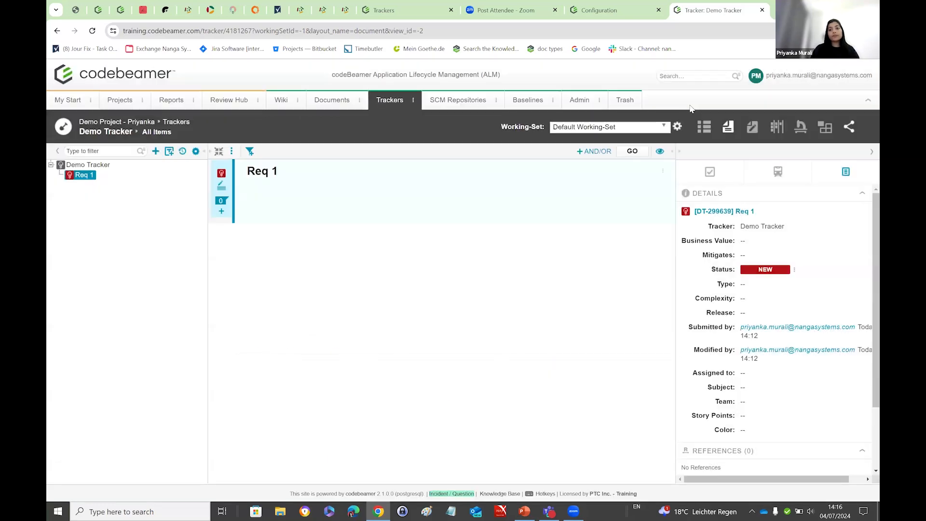
- Add a requirement named Req 2 to Demo Tracker, save it and select it
{"action": "left_click", "coordinate": [609, 10]}
{"action": "left_click", "coordinate": [695, 10]}
{"action": "left_click", "coordinate": [156, 152]}
{"action": "type", "text": "R"}
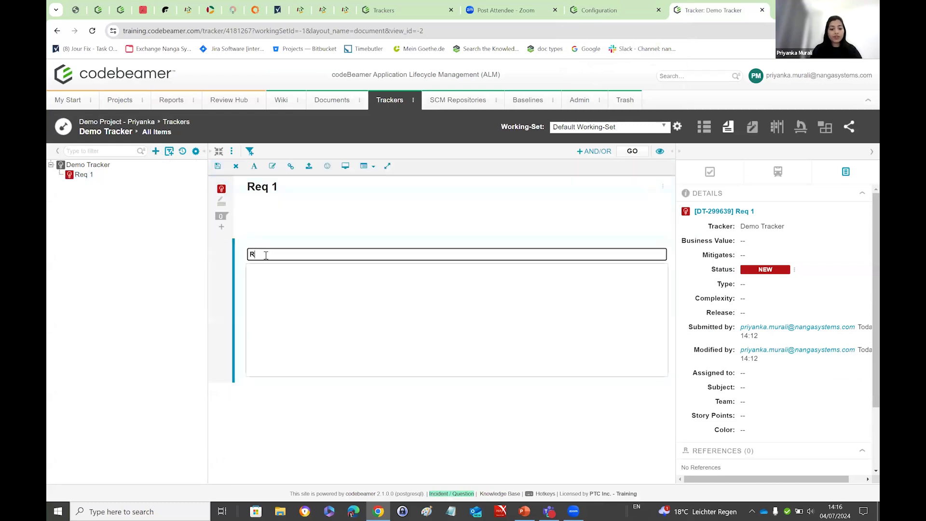
{"action": "type", "text": "eq 2"}
{"action": "left_click", "coordinate": [217, 166]}
{"action": "left_click", "coordinate": [336, 202]}
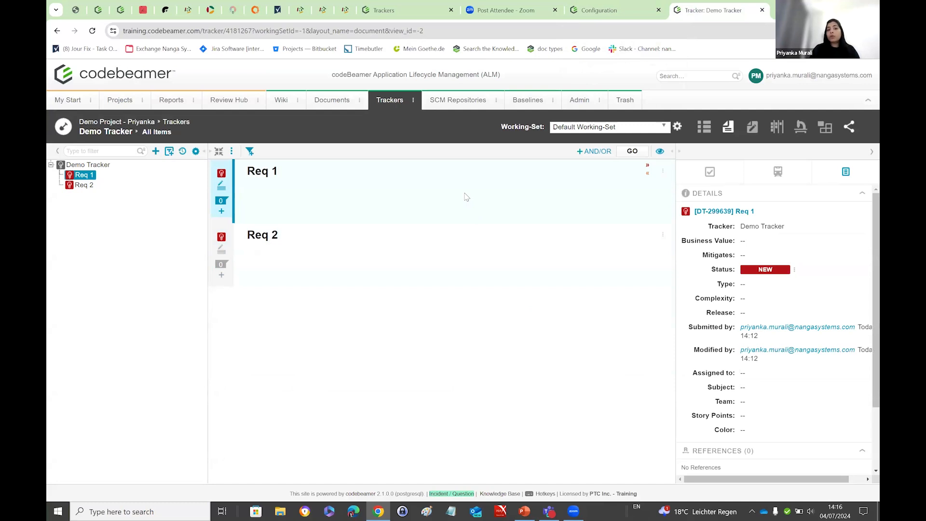
{"action": "left_click", "coordinate": [487, 258]}
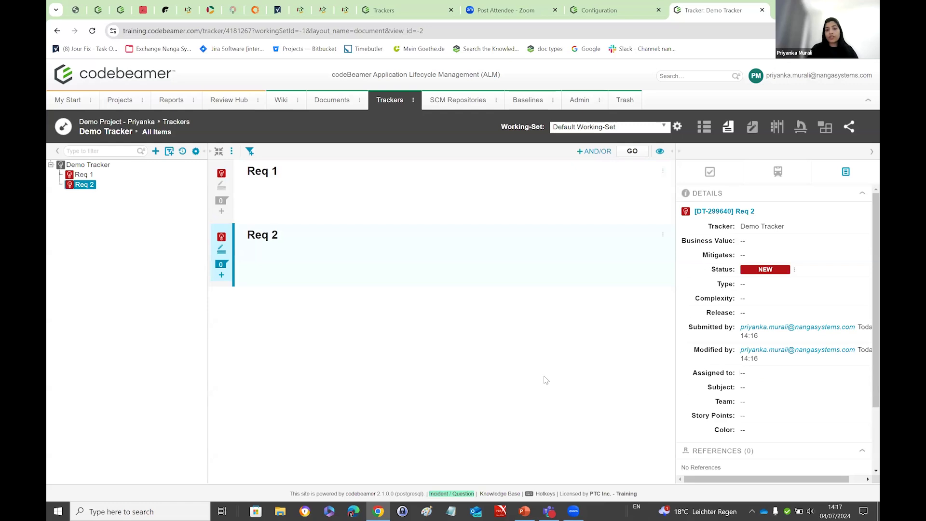
- Examine the Item - Close permission and the roles that hold it in Demo Tracker's configuration
{"action": "left_click", "coordinate": [578, 10]}
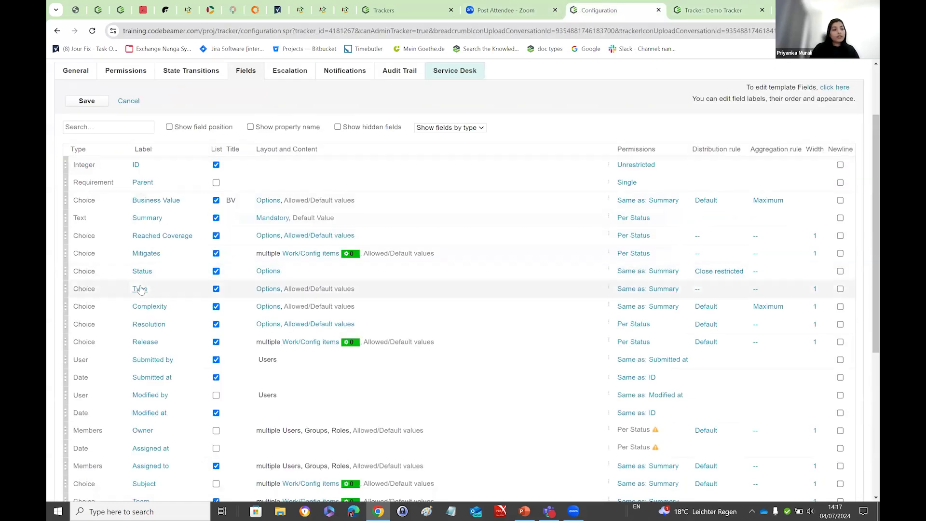
{"action": "scroll", "coordinate": [145, 289], "scroll_direction": "up", "scroll_amount": 1}
{"action": "scroll", "coordinate": [171, 251], "scroll_direction": "down", "scroll_amount": 2}
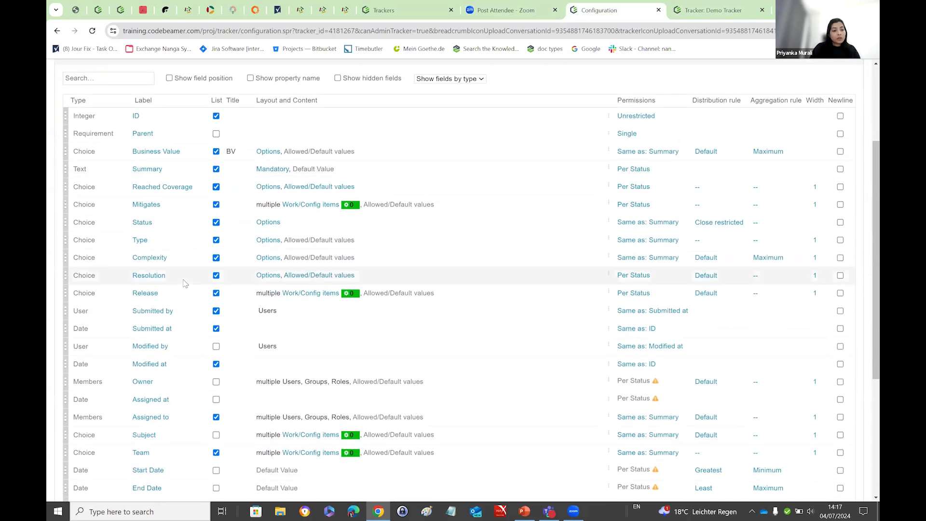
{"action": "scroll", "coordinate": [154, 208], "scroll_direction": "up", "scroll_amount": 3}
{"action": "left_click", "coordinate": [127, 159]}
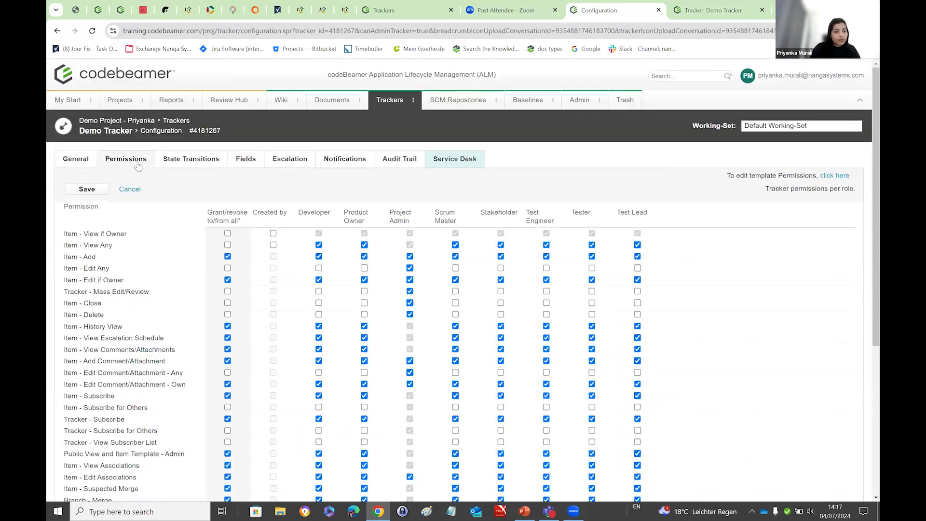
{"action": "scroll", "coordinate": [150, 370], "scroll_direction": "down", "scroll_amount": 2}
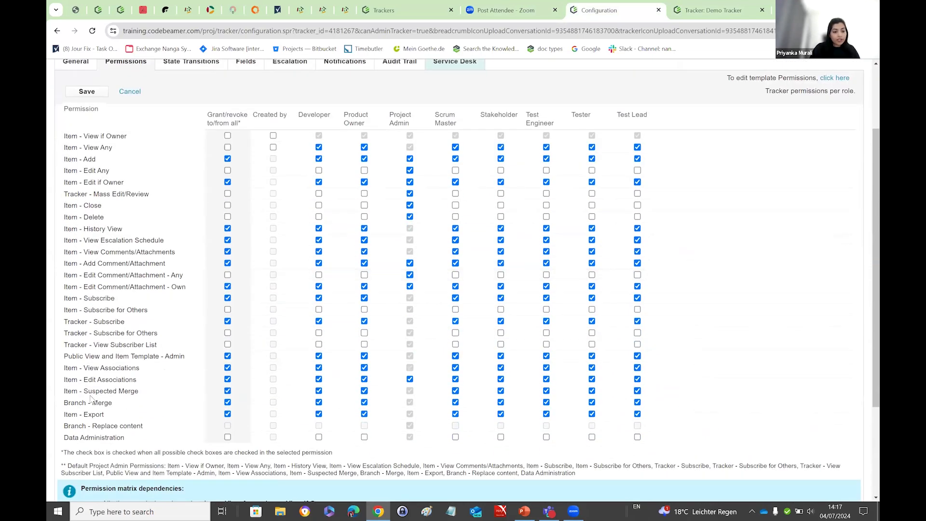
{"action": "left_click_drag", "start_coordinate": [65, 206], "coordinate": [106, 210]}
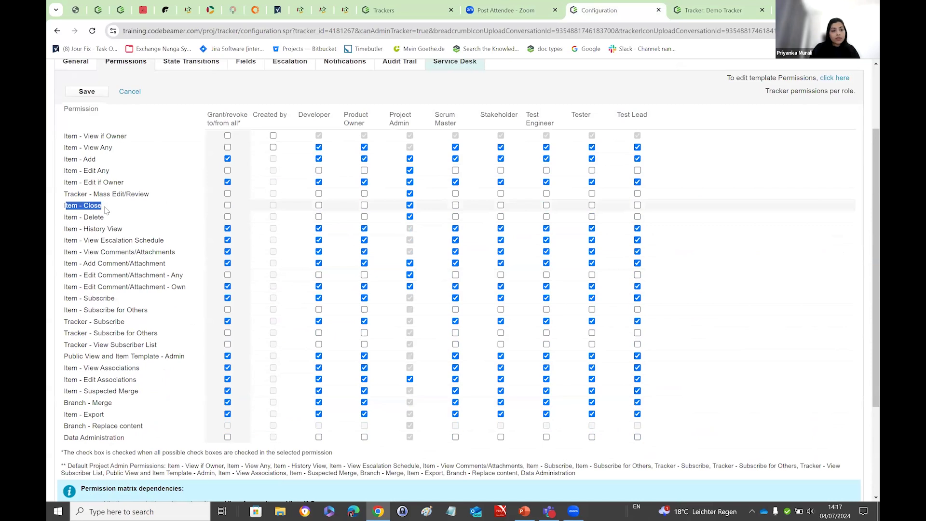
{"action": "scroll", "coordinate": [77, 145], "scroll_direction": "up", "scroll_amount": 2}
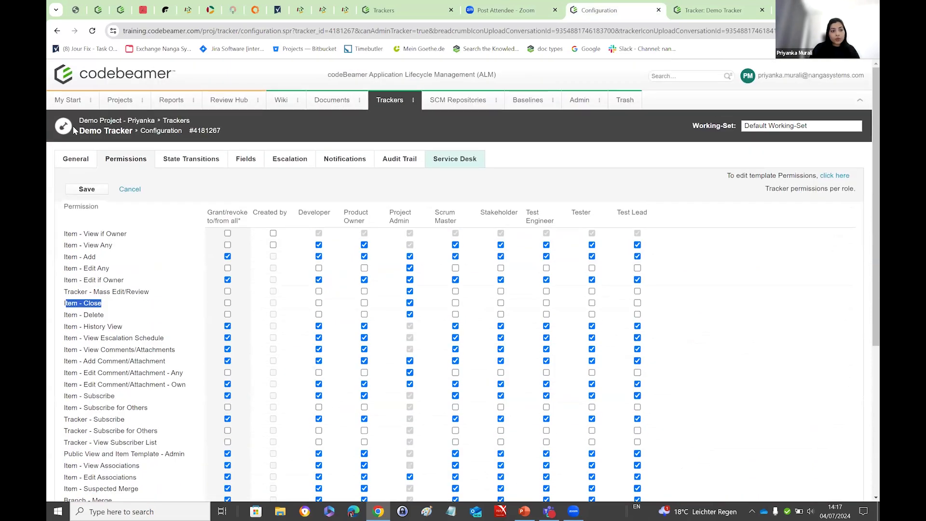
- Deactivate the workflow in Demo Tracker's general configuration and save the change
{"action": "left_click", "coordinate": [74, 158]}
{"action": "scroll", "coordinate": [144, 381], "scroll_direction": "down", "scroll_amount": 4}
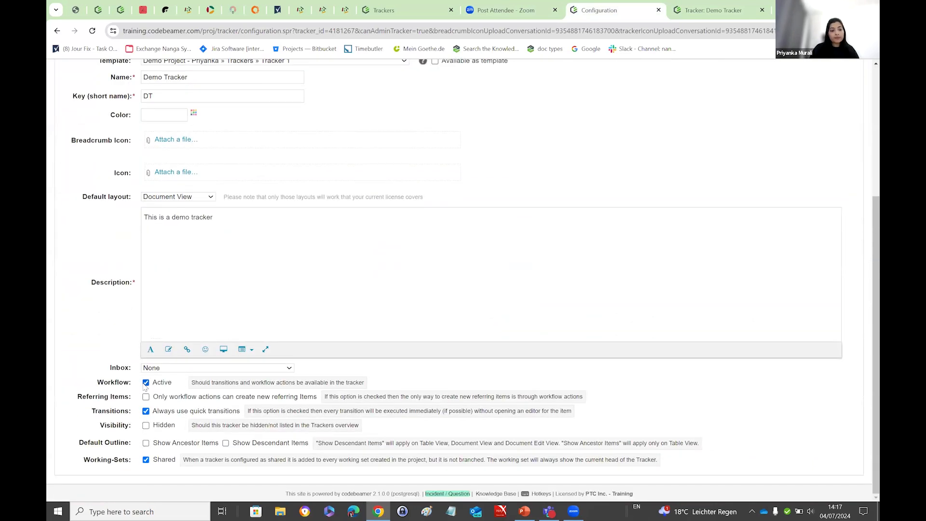
{"action": "scroll", "coordinate": [68, 293], "scroll_direction": "up", "scroll_amount": 4}
{"action": "left_click", "coordinate": [83, 181]}
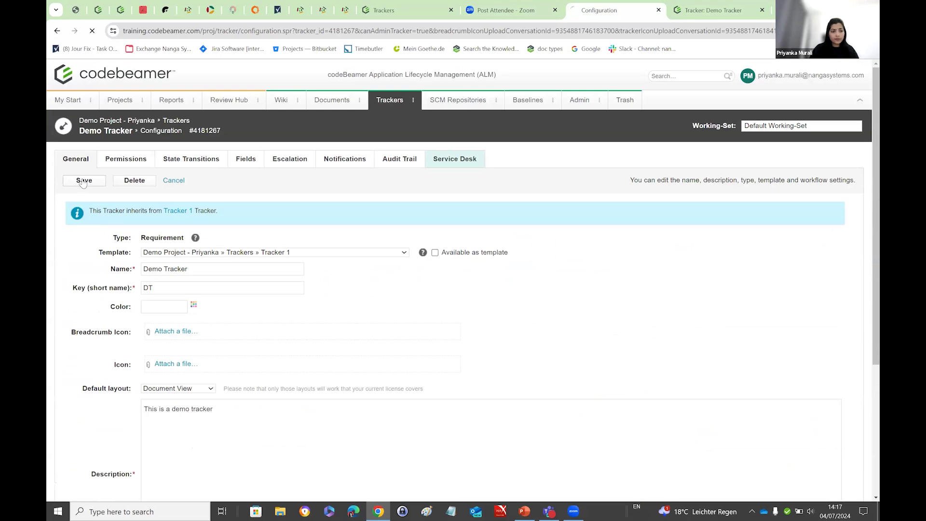
- Compare the Item - Close permission with the status choices offered for Req 2, and leave the status as it is
{"action": "left_click", "coordinate": [121, 159]}
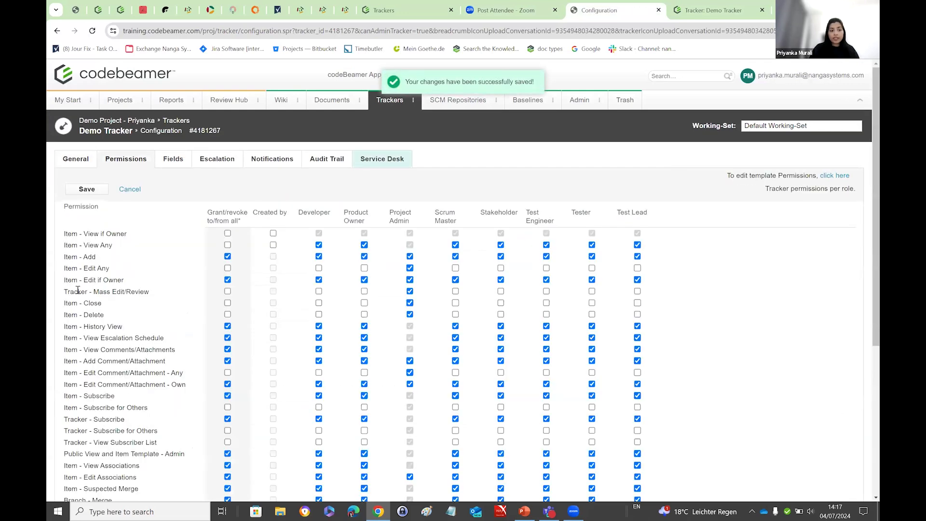
{"action": "left_click_drag", "start_coordinate": [72, 303], "coordinate": [100, 304]}
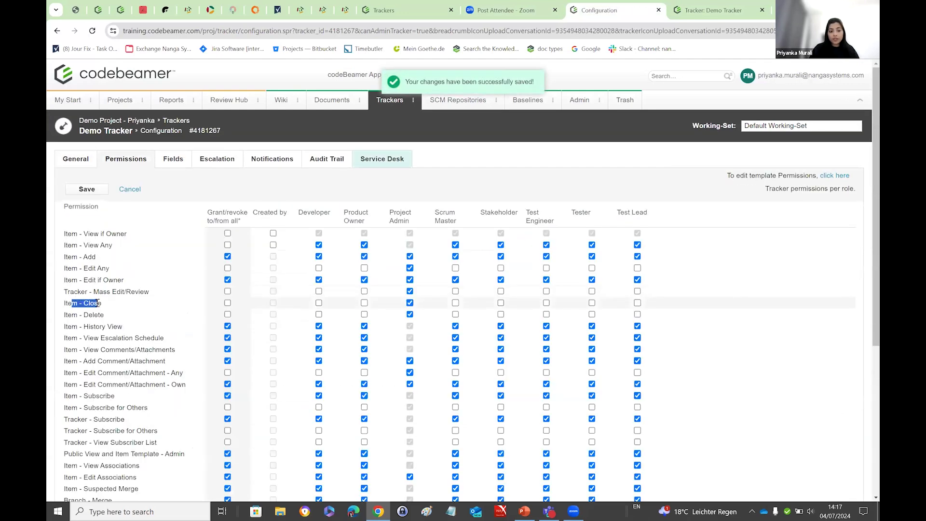
{"action": "left_click", "coordinate": [691, 7]}
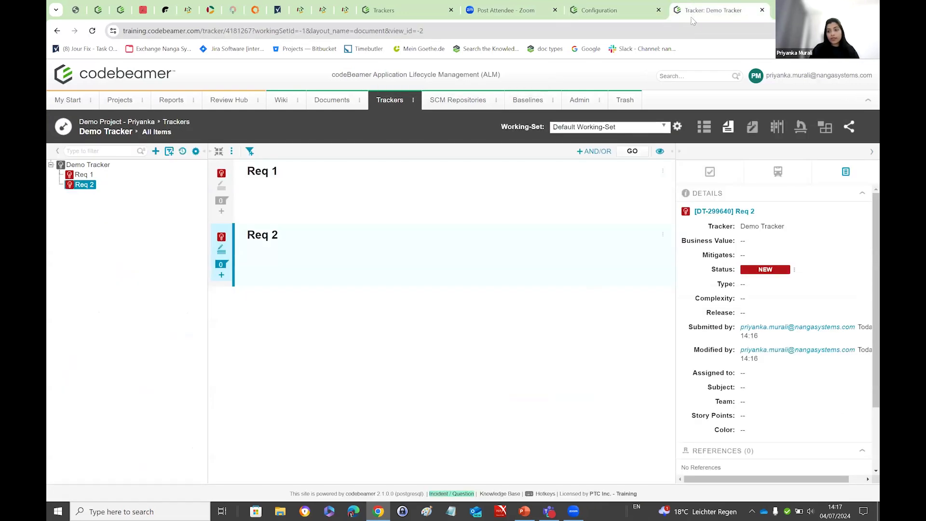
{"action": "left_click", "coordinate": [794, 271]}
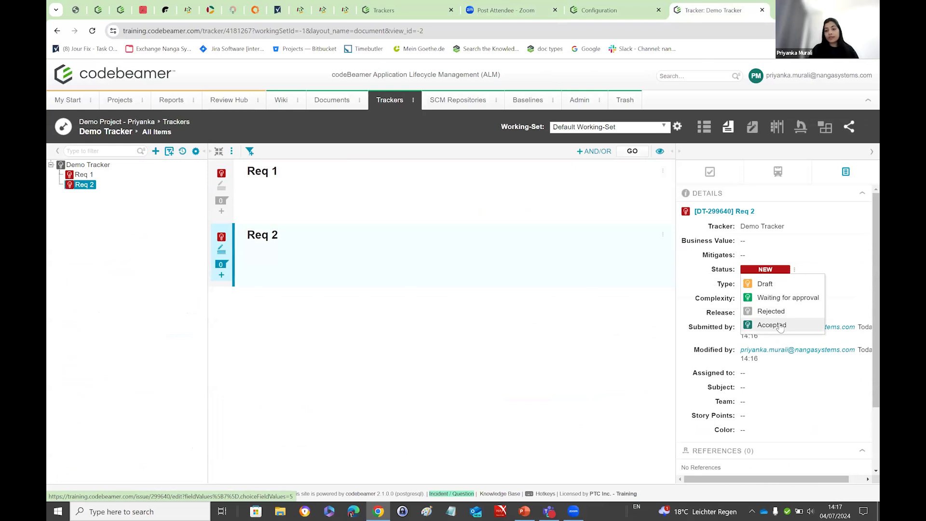
{"action": "left_click", "coordinate": [589, 337]}
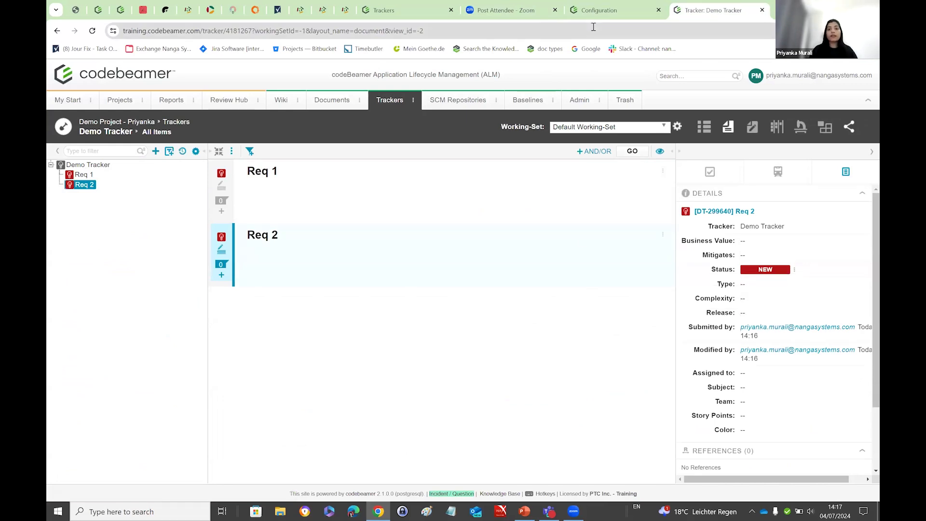
- Open Demo Tracker's field configuration and compare it with the details of Req 2
{"action": "left_click", "coordinate": [598, 10]}
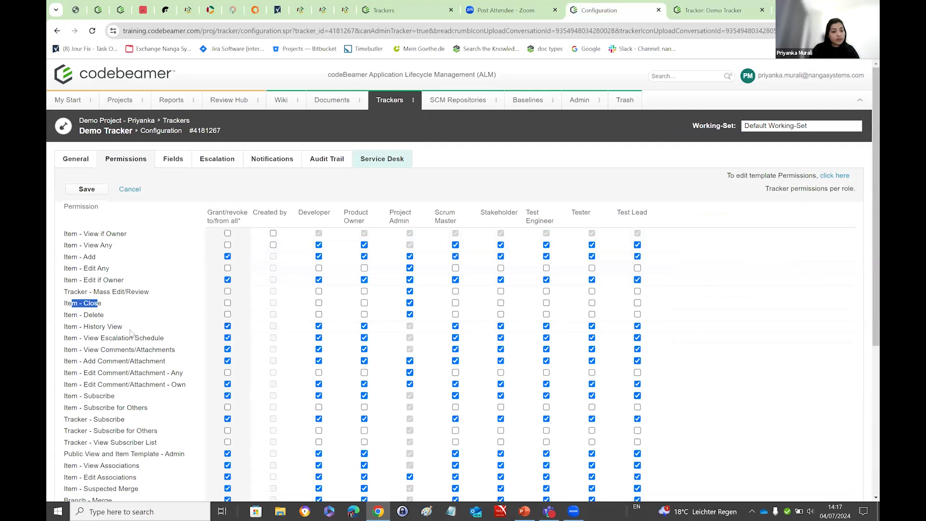
{"action": "scroll", "coordinate": [130, 333], "scroll_direction": "down", "scroll_amount": 1}
{"action": "left_click", "coordinate": [173, 113]}
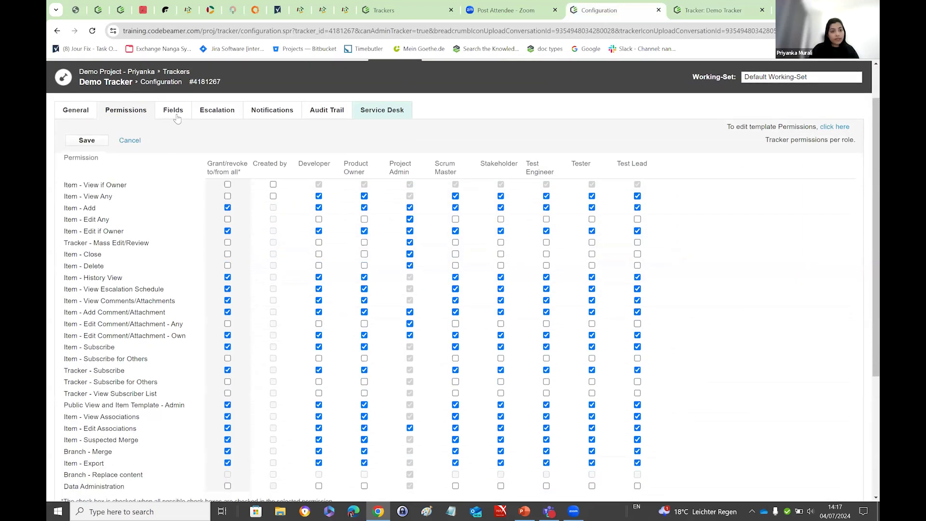
{"action": "left_click", "coordinate": [700, 15]}
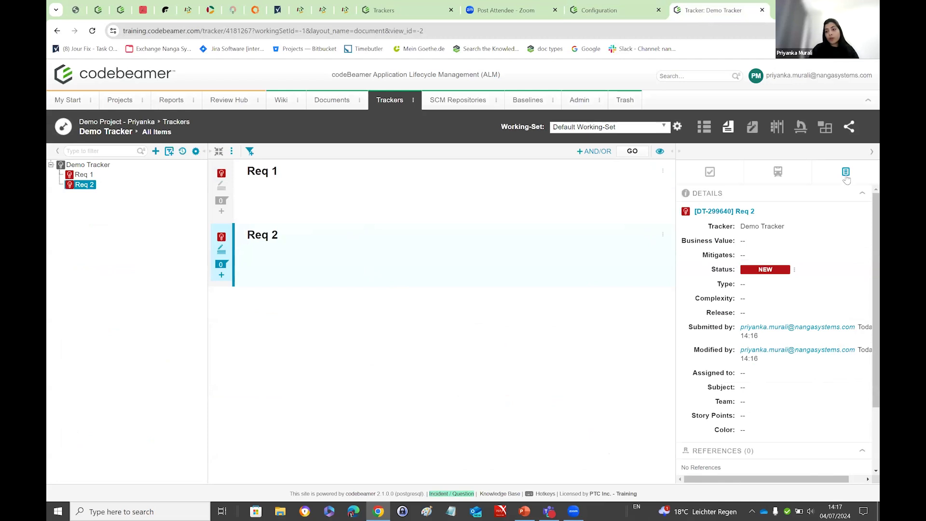
- Examine the form for a new custom field in Demo Tracker's configuration and close it without creating one
{"action": "left_click", "coordinate": [601, 14]}
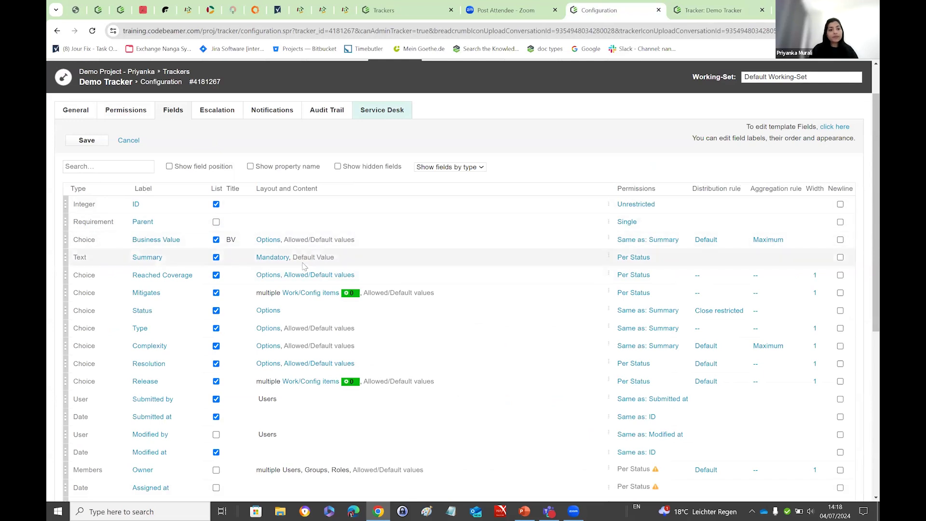
{"action": "scroll", "coordinate": [304, 267], "scroll_direction": "down", "scroll_amount": 6}
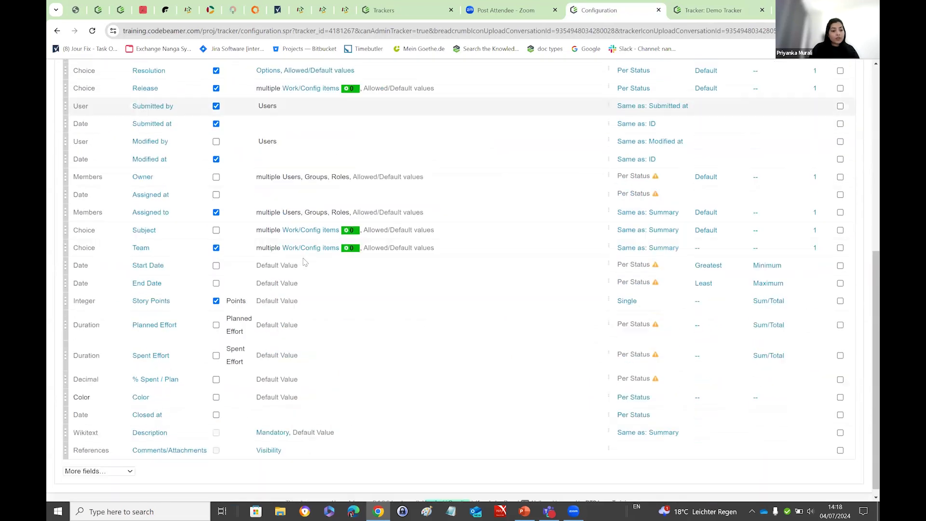
{"action": "left_click", "coordinate": [130, 471]}
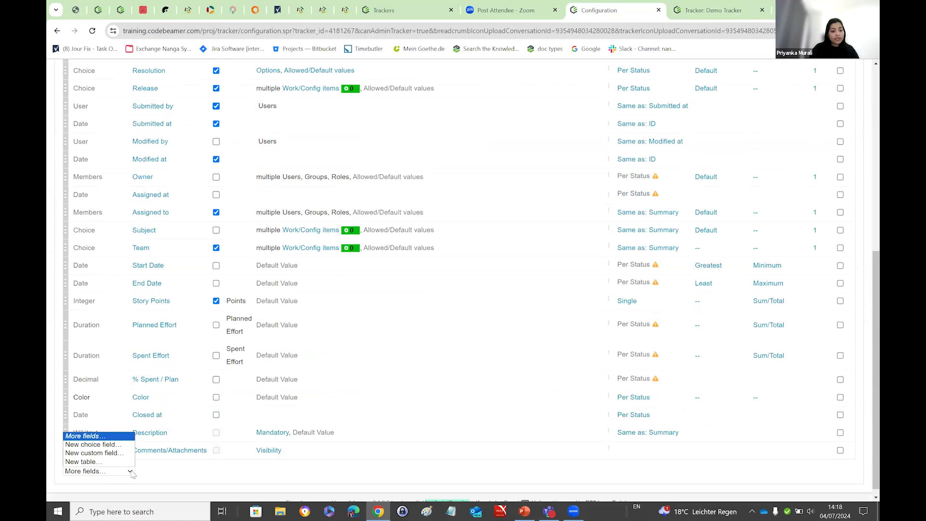
{"action": "left_click", "coordinate": [108, 454]}
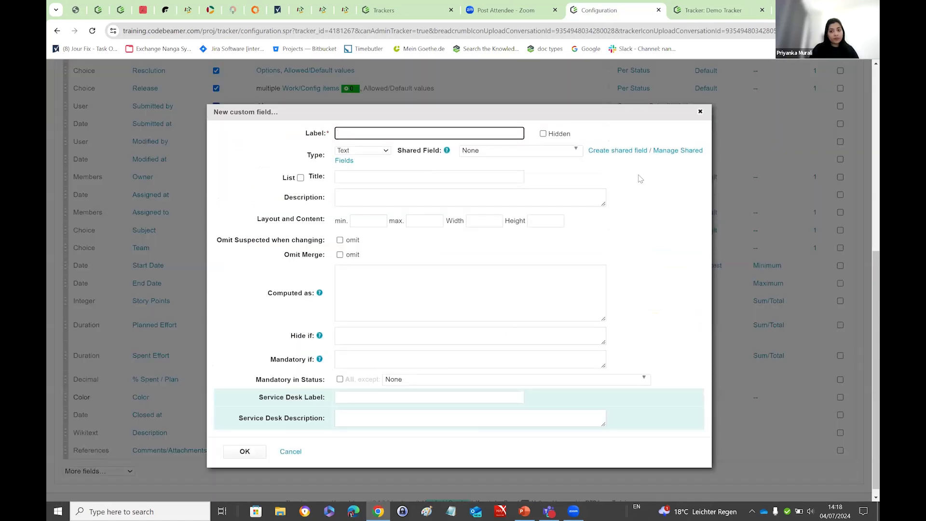
{"action": "left_click", "coordinate": [701, 111]}
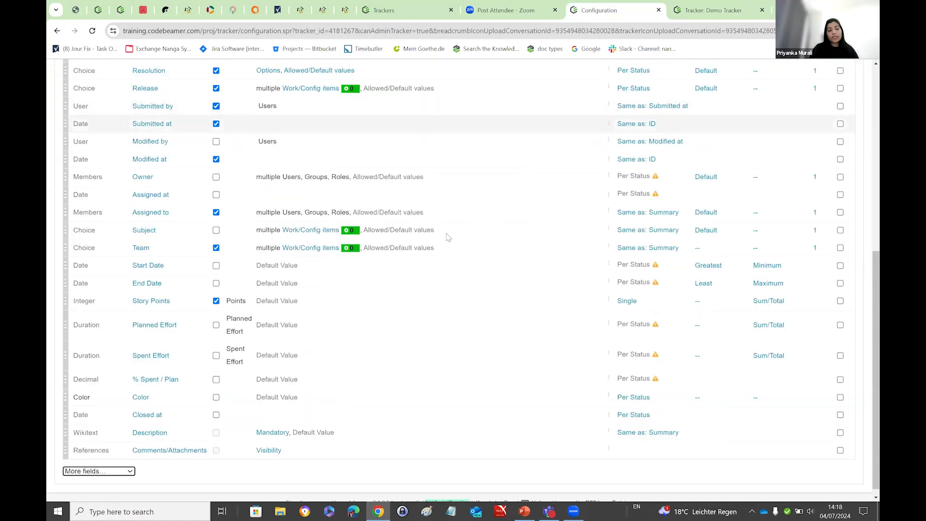
- Show the field positions in the field configuration and open Req 1 on its own page to compare the field order
{"action": "scroll", "coordinate": [417, 280], "scroll_direction": "up", "scroll_amount": 7}
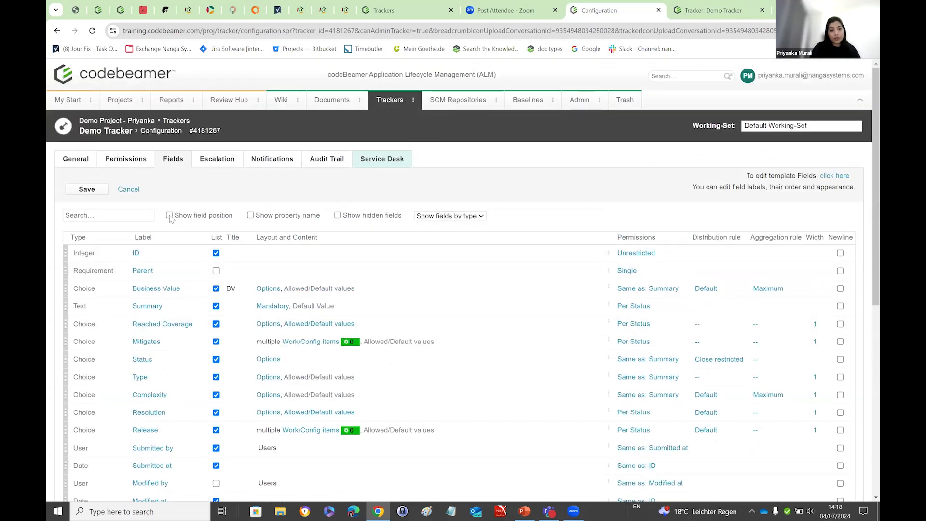
{"action": "left_click", "coordinate": [169, 215]}
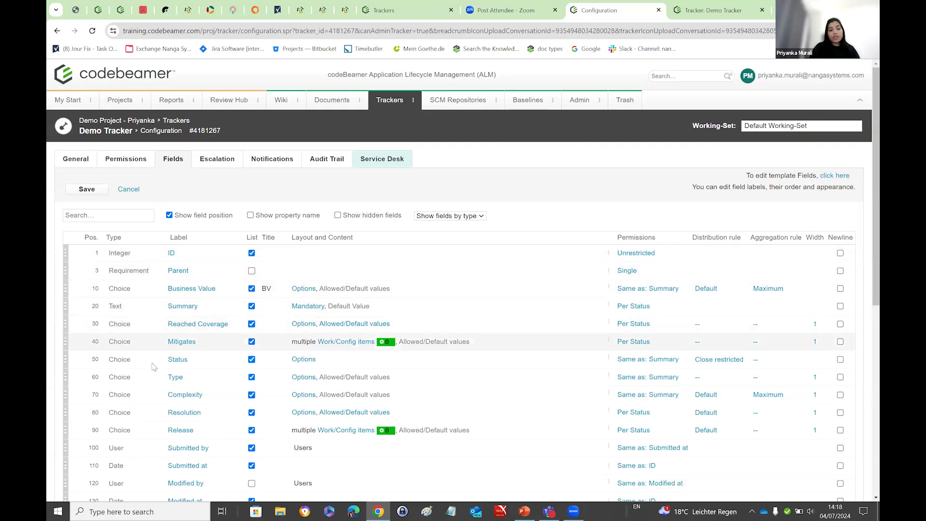
{"action": "left_click", "coordinate": [713, 10]}
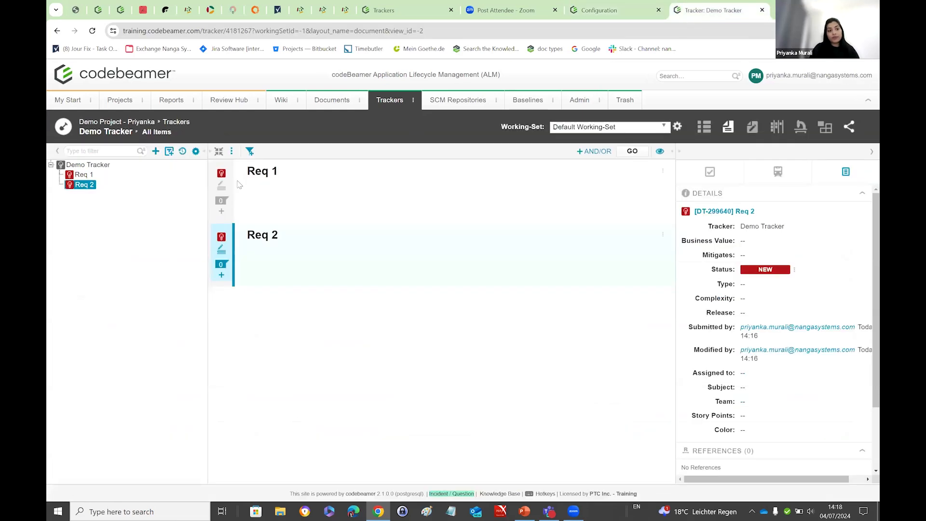
{"action": "double_click", "coordinate": [81, 176]}
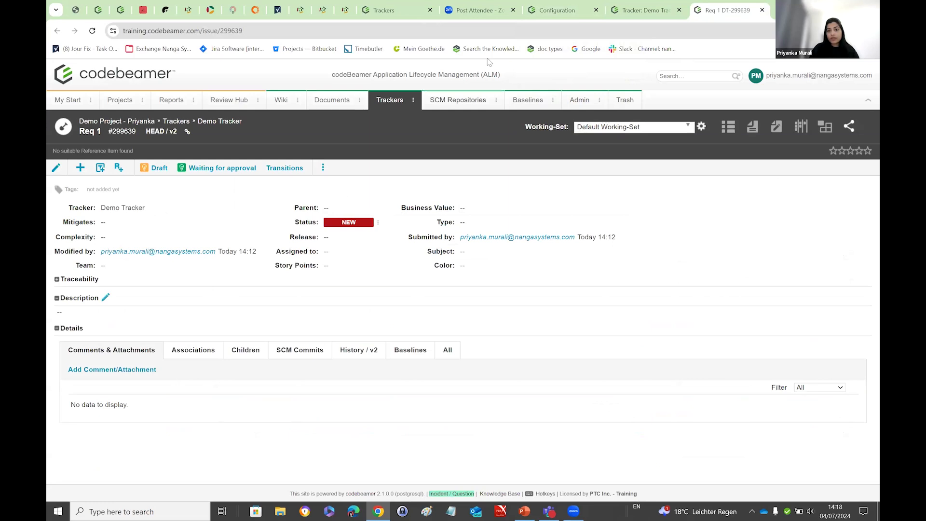
- Move the Business Value field above Parent in Demo Tracker's field order and save the configuration
{"action": "left_click", "coordinate": [551, 11]}
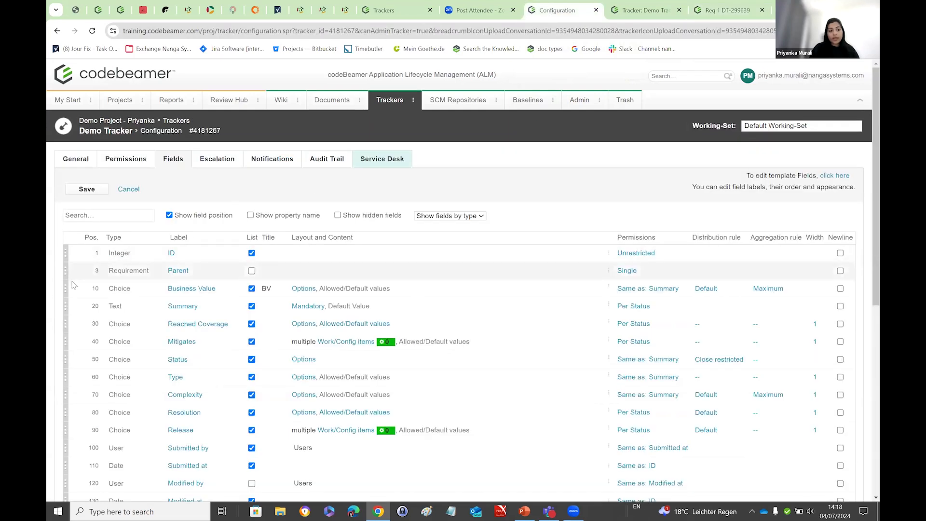
{"action": "left_click_drag", "start_coordinate": [68, 281], "coordinate": [68, 268]}
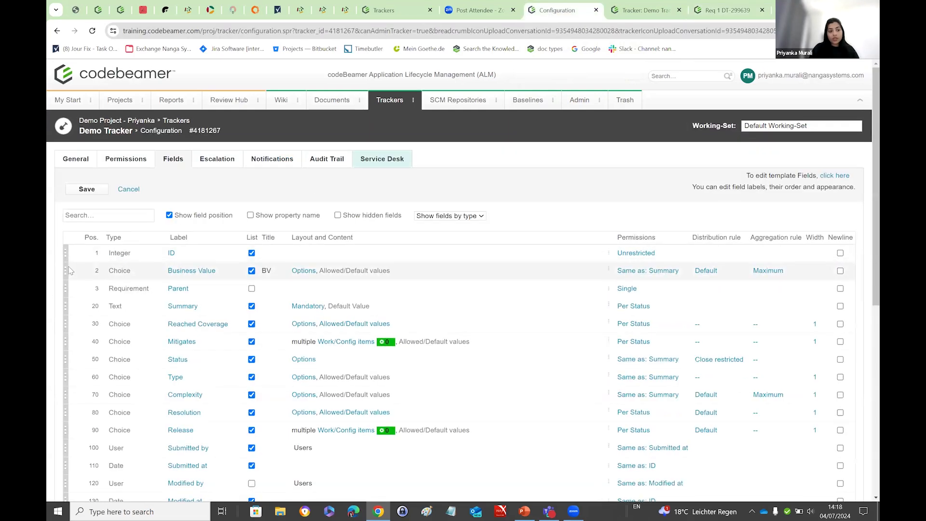
{"action": "left_click", "coordinate": [95, 189]}
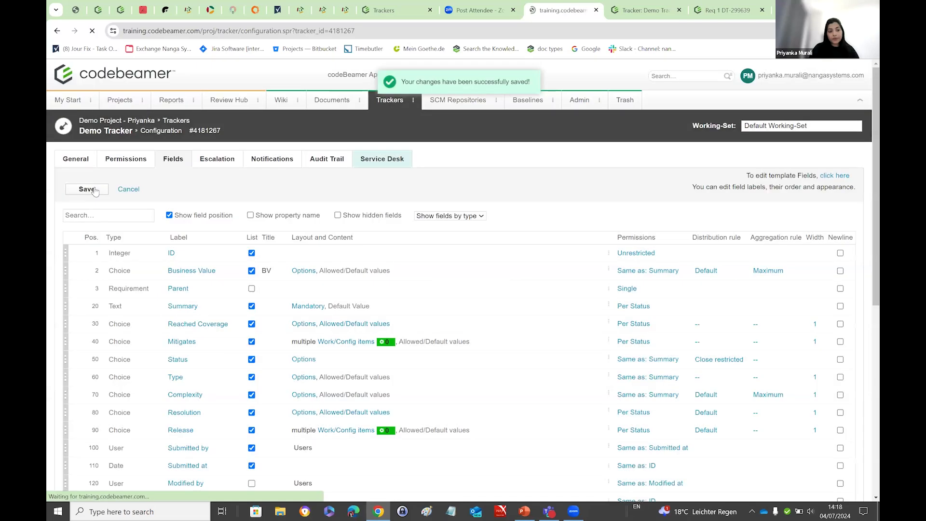
- Reload Req 1's page to examine its field order, and return to Demo Tracker's field configuration
{"action": "left_click", "coordinate": [713, 11]}
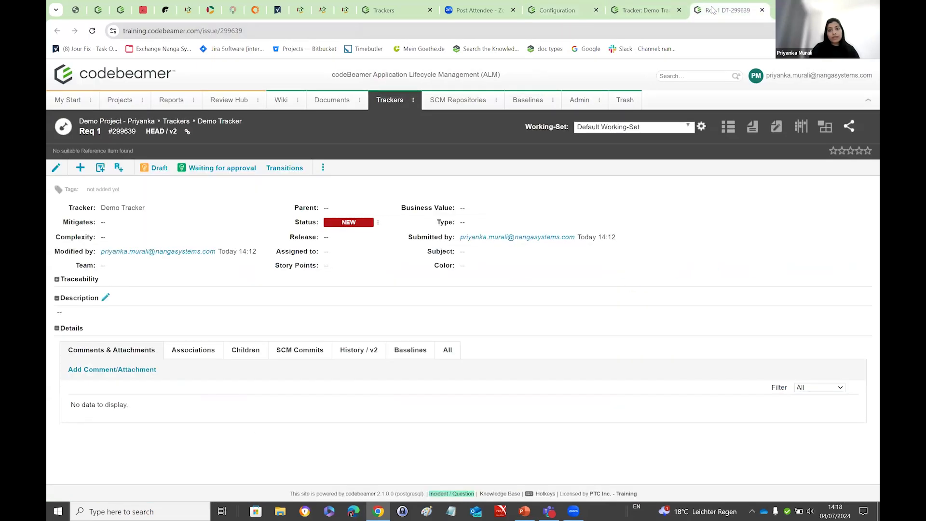
{"action": "left_click", "coordinate": [93, 32]}
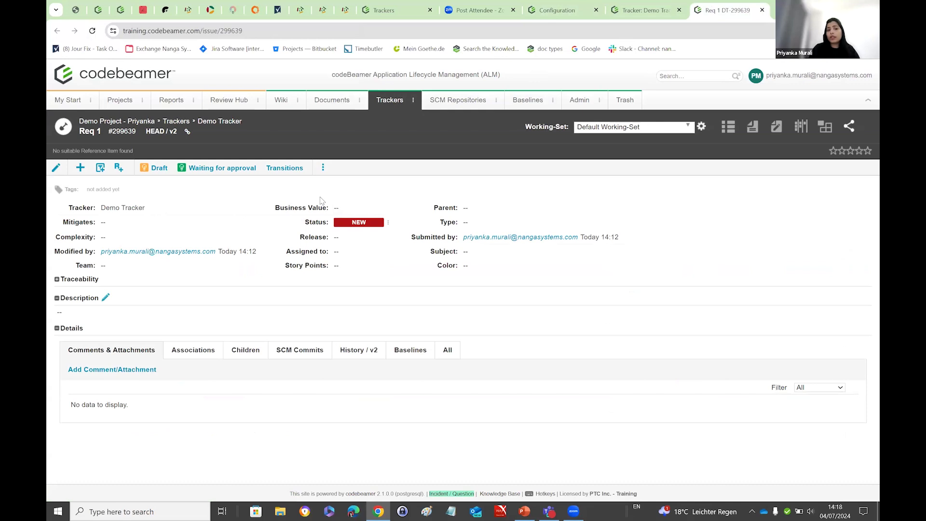
{"action": "left_click", "coordinate": [625, 11]}
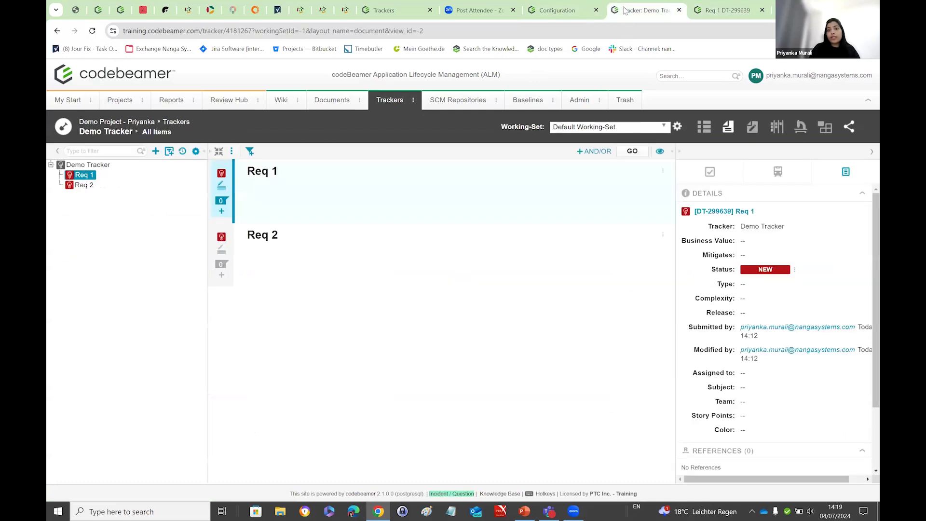
{"action": "left_click", "coordinate": [554, 15]}
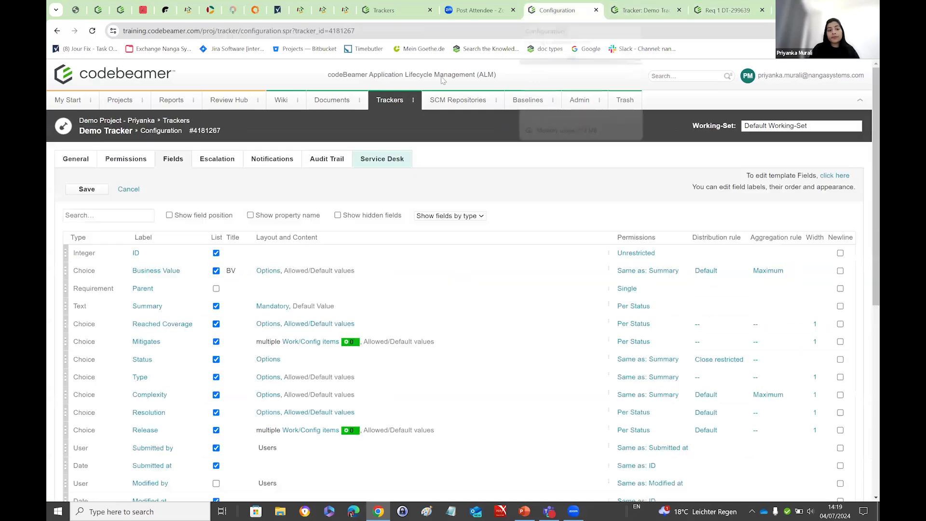
- Show the field positions in Demo Tracker's configuration and try to move the Parent field above Business Value
{"action": "left_click", "coordinate": [170, 215]}
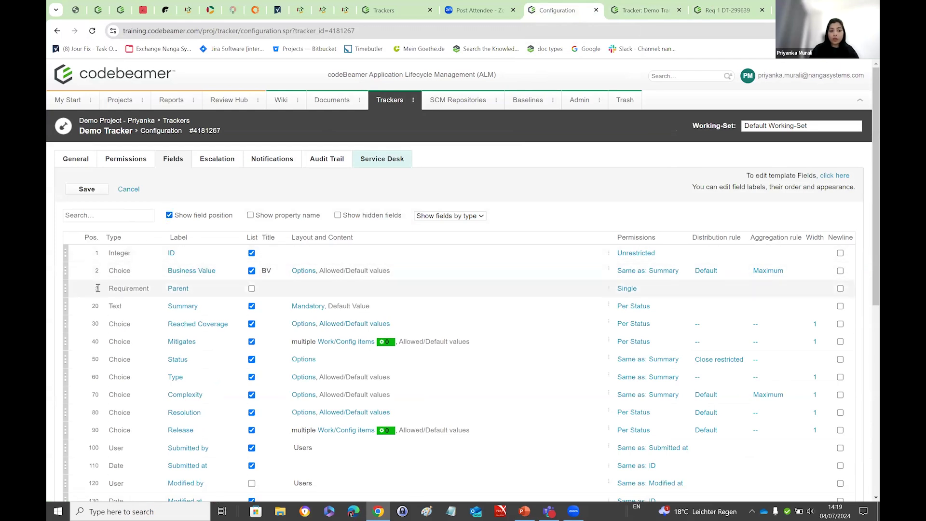
{"action": "left_click_drag", "start_coordinate": [65, 289], "coordinate": [67, 271]}
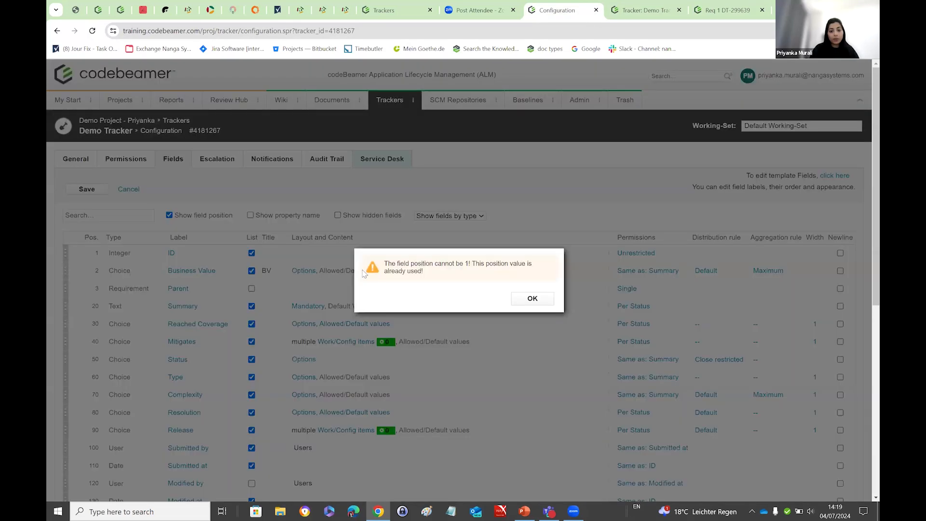
{"action": "left_click", "coordinate": [547, 301]}
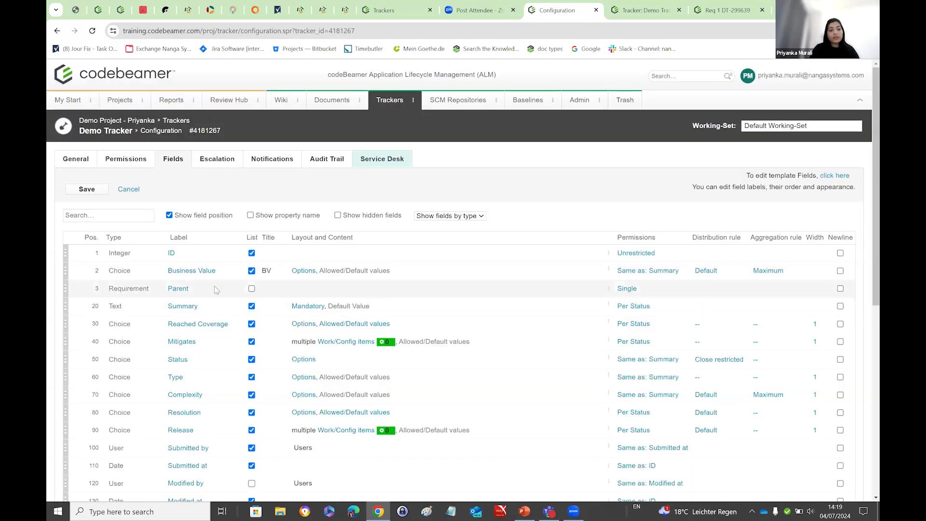
- Set Business Value's field position to 12, move Parent above it and save the configuration
{"action": "left_click", "coordinate": [97, 272]}
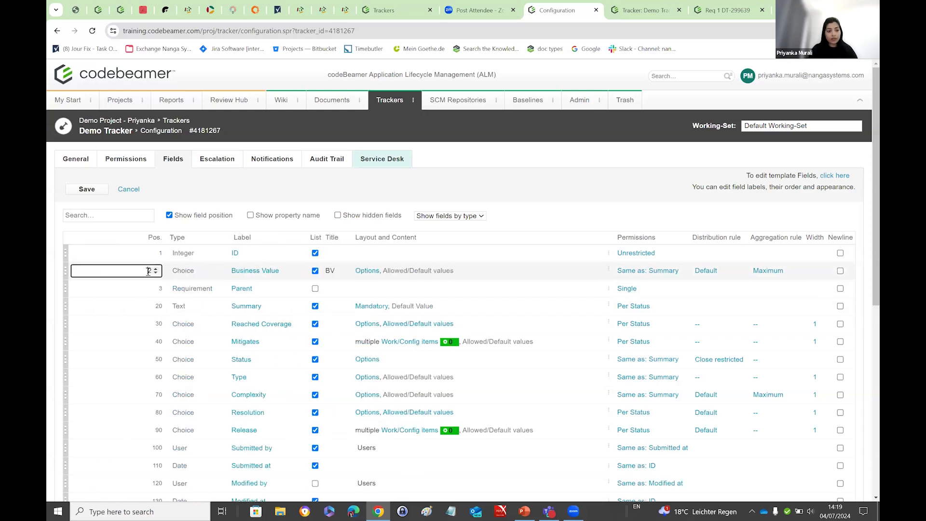
{"action": "type", "text": "1"}
{"action": "key", "text": "Return"}
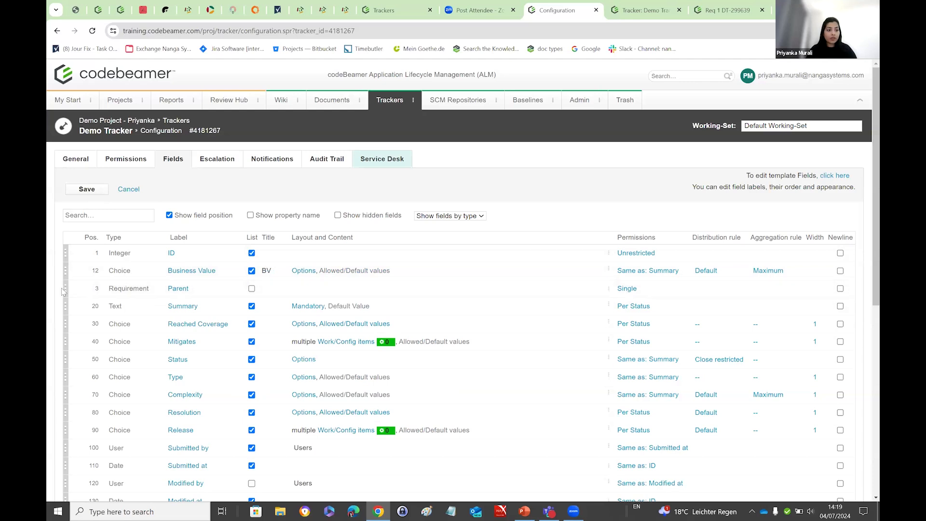
{"action": "left_click_drag", "start_coordinate": [65, 288], "coordinate": [70, 269]}
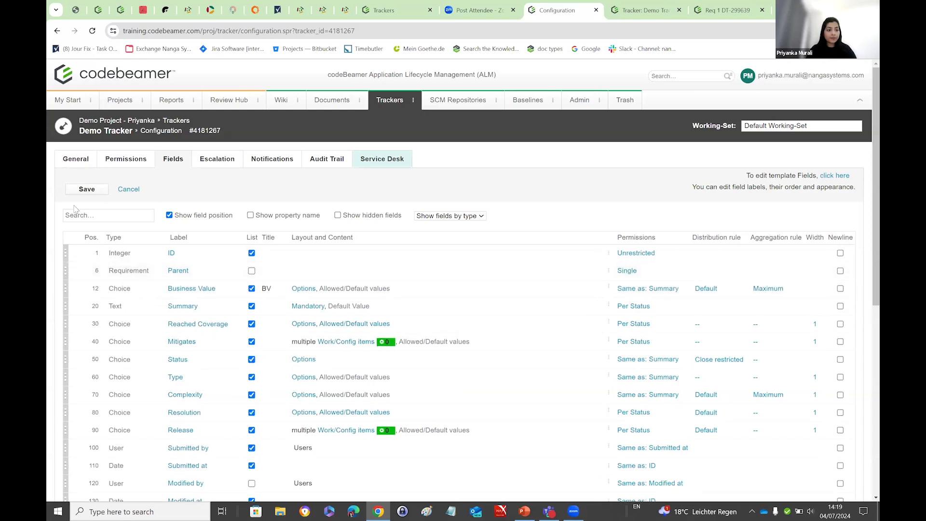
{"action": "left_click", "coordinate": [83, 189]}
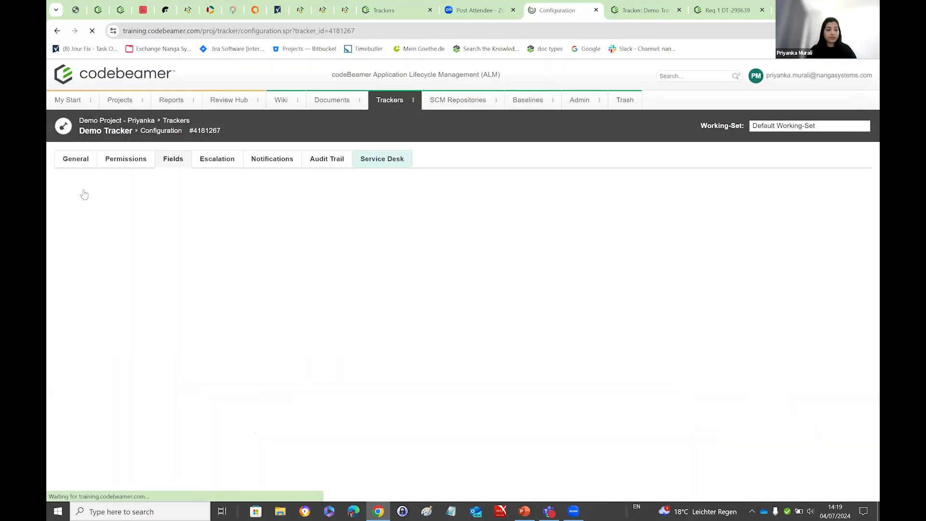
- Reload Req 1's page to examine the field order, look at Demo Tracker's item table and return to the field configuration
{"action": "left_click", "coordinate": [700, 16]}
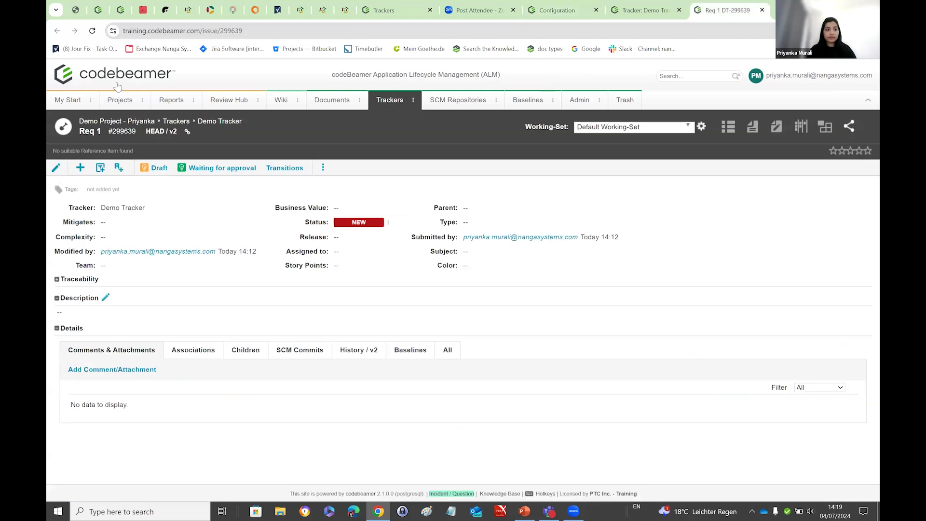
{"action": "left_click", "coordinate": [92, 32]}
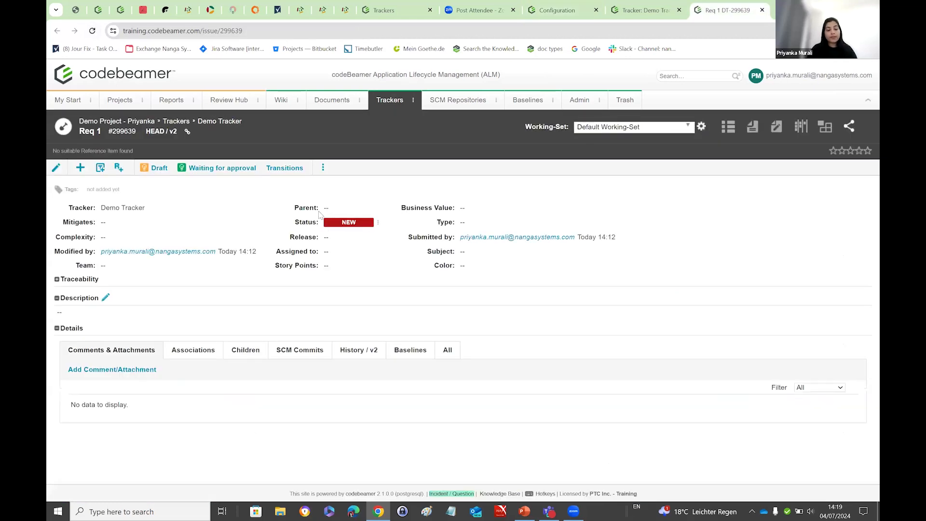
{"action": "left_click", "coordinate": [558, 10]}
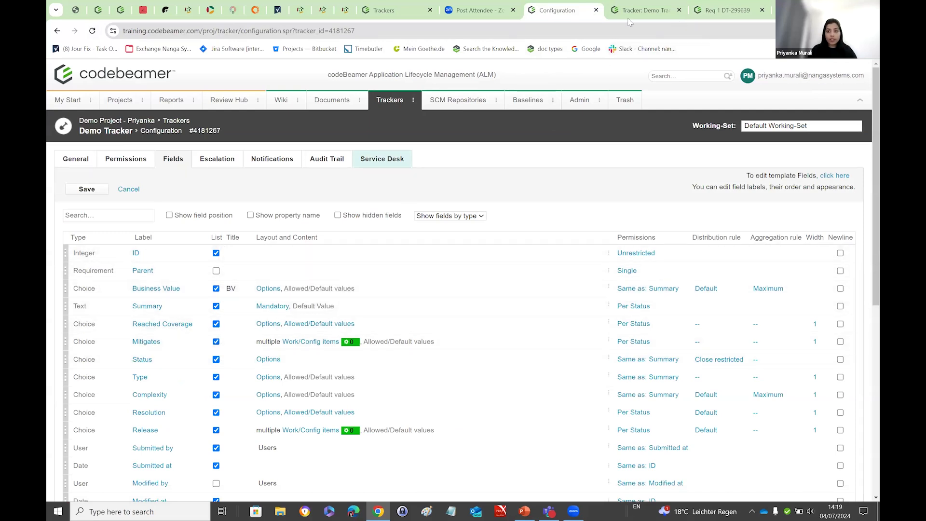
{"action": "left_click", "coordinate": [648, 14]}
{"action": "left_click", "coordinate": [709, 126]}
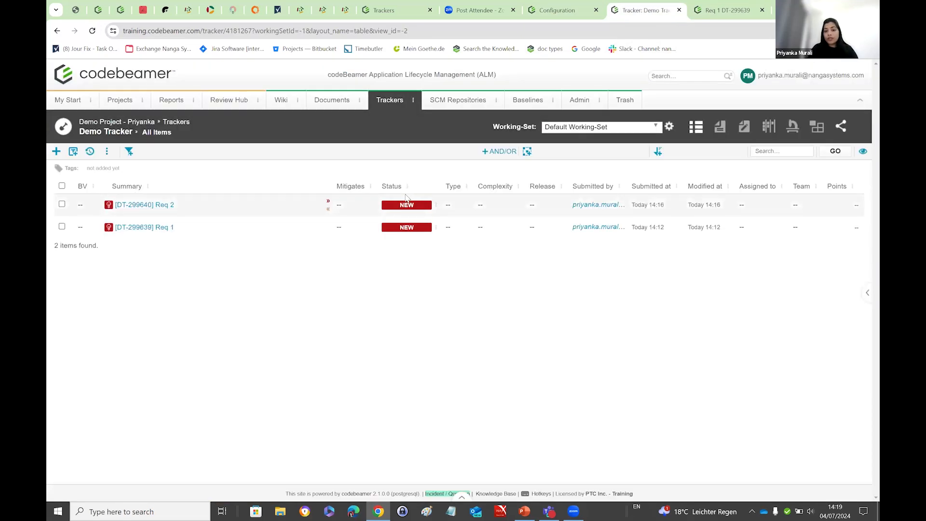
{"action": "left_click", "coordinate": [575, 13]}
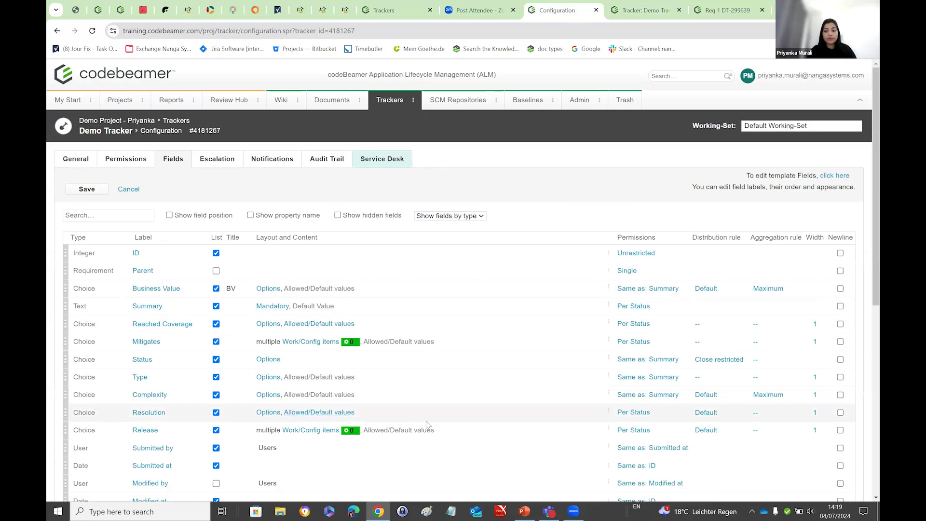
- Set the Mitigates field's width to 2, save the configuration and reload Req 1's page to examine the layout
{"action": "left_click_drag", "start_coordinate": [807, 243], "coordinate": [850, 240]}
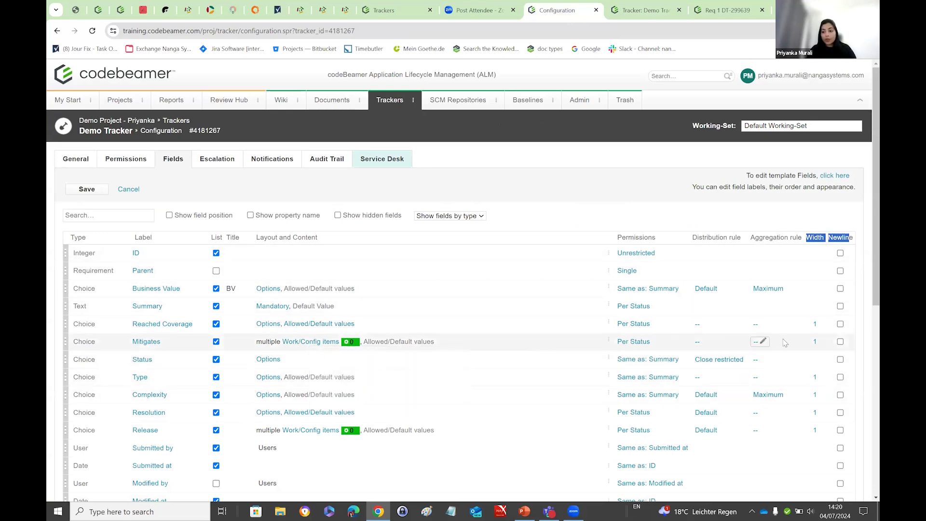
{"action": "left_click", "coordinate": [817, 343]}
{"action": "left_click", "coordinate": [816, 343]}
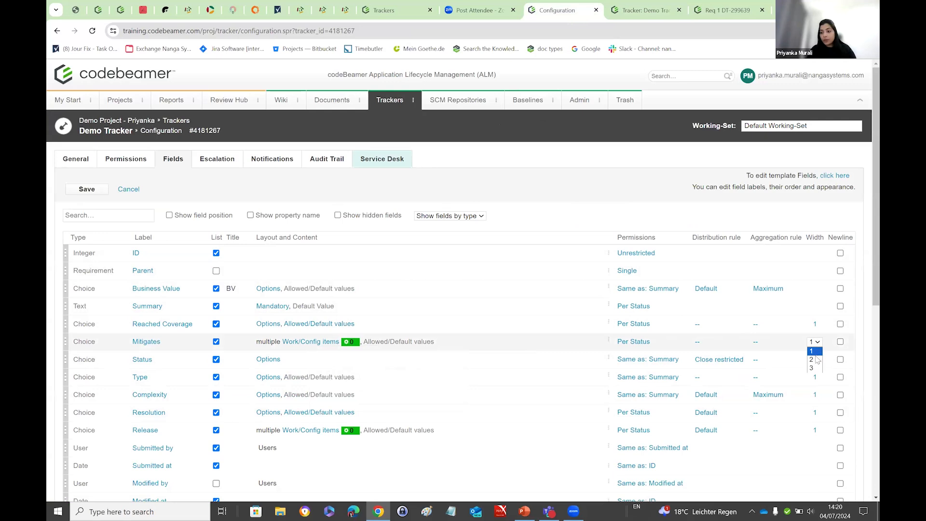
{"action": "left_click", "coordinate": [815, 361]}
{"action": "left_click", "coordinate": [89, 190]}
{"action": "left_click", "coordinate": [728, 10]}
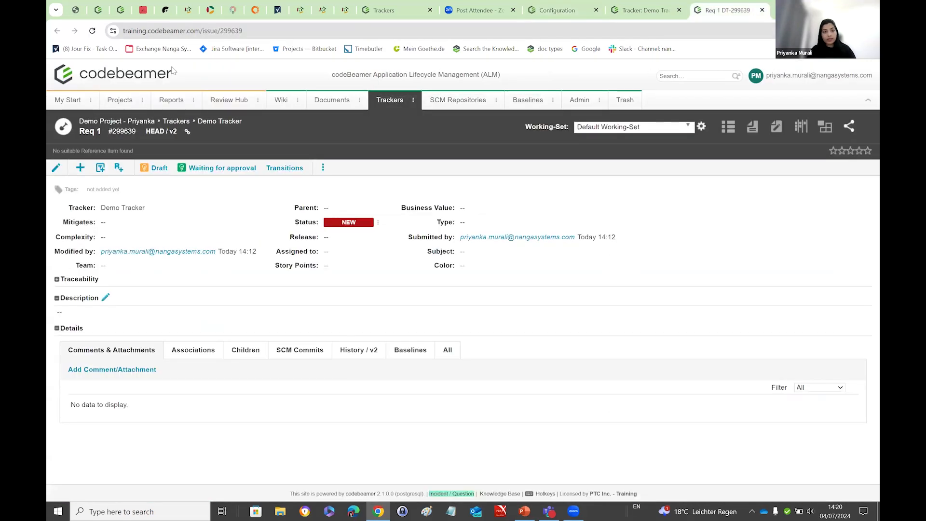
{"action": "left_click", "coordinate": [93, 32]}
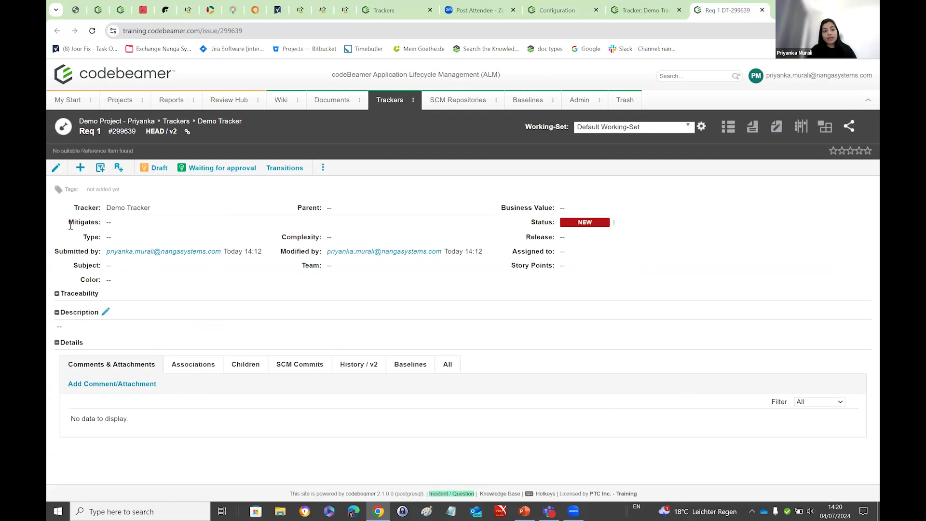
- Enable Newline for the Status field, save the configuration and reload Req 1's page
{"action": "left_click", "coordinate": [541, 10]}
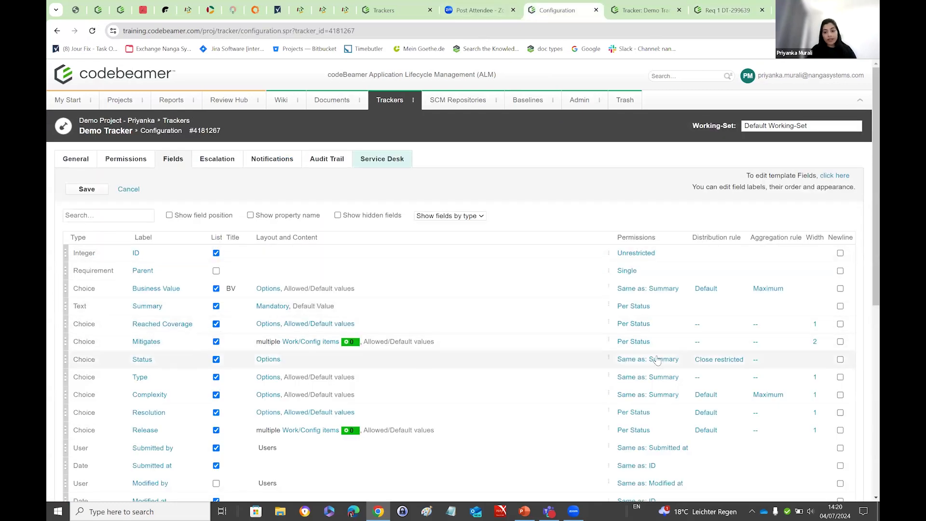
{"action": "left_click", "coordinate": [840, 360]}
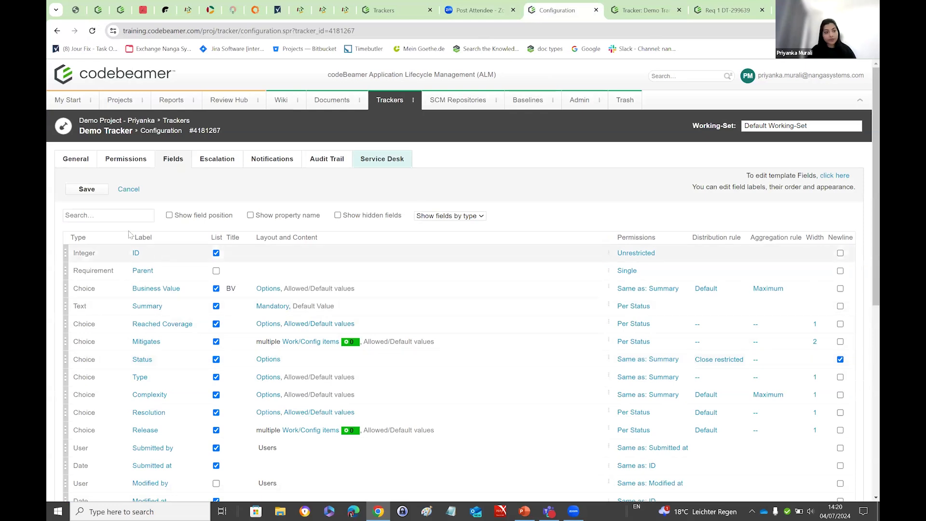
{"action": "left_click", "coordinate": [87, 189]}
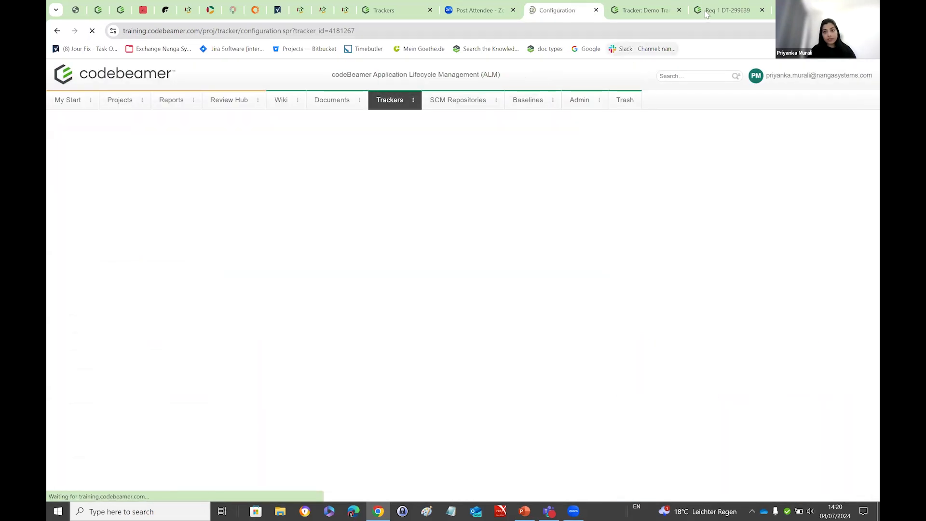
{"action": "left_click", "coordinate": [723, 10]}
{"action": "left_click", "coordinate": [92, 30]}
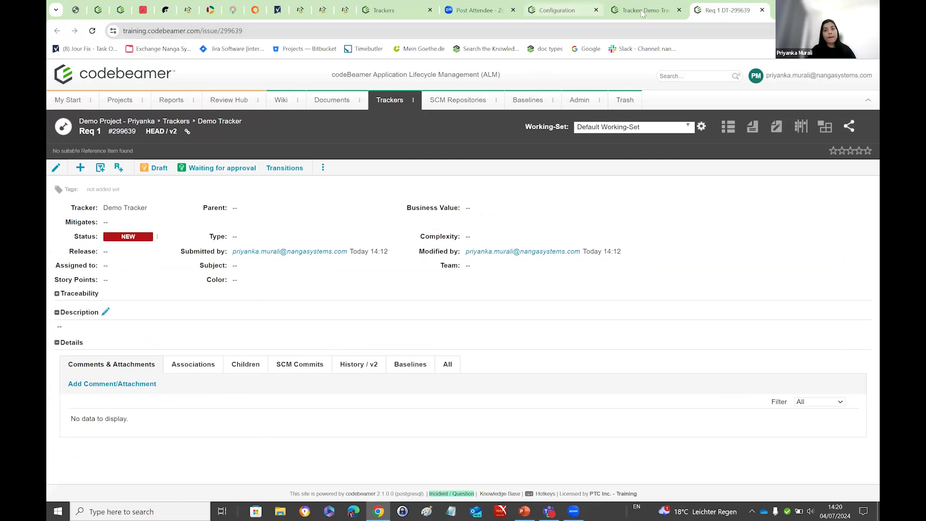
- Bring up Demo Tracker's document view, and examine the description in the Business Value field's settings without changing it
{"action": "left_click", "coordinate": [642, 12]}
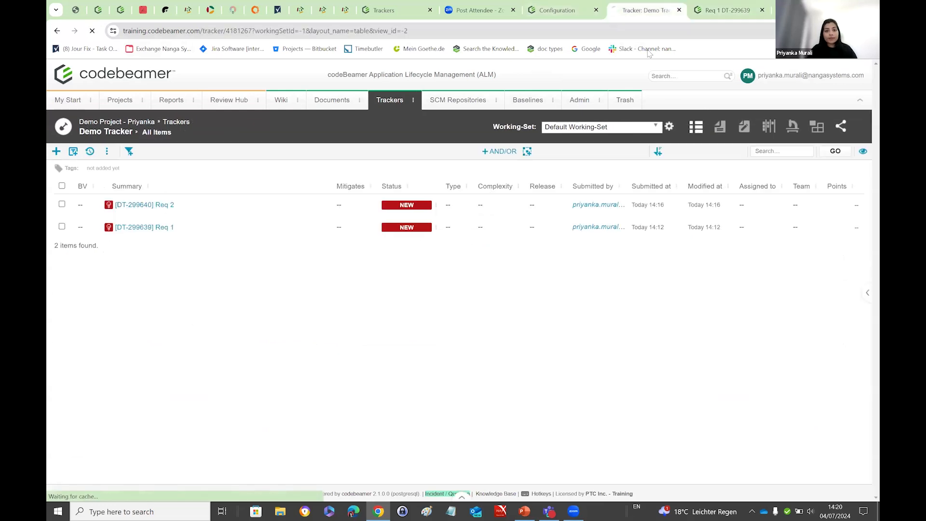
{"action": "left_click", "coordinate": [554, 12]}
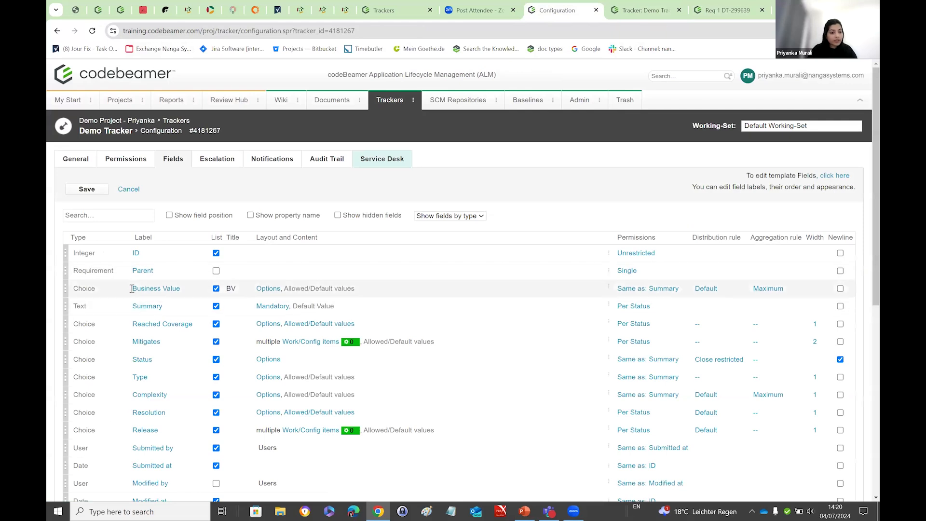
{"action": "left_click", "coordinate": [144, 289]}
{"action": "left_click_drag", "start_coordinate": [448, 192], "coordinate": [338, 186]}
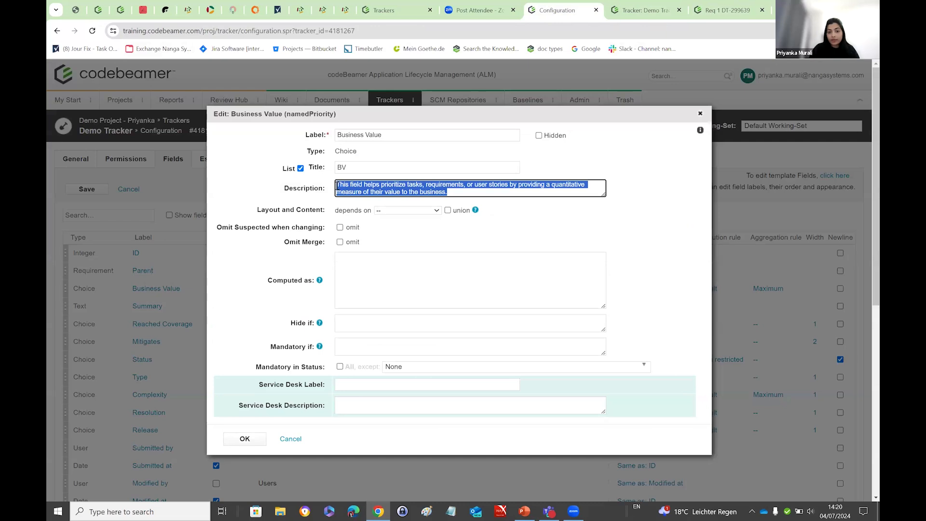
{"action": "left_click", "coordinate": [700, 114]}
- Display the Business Value tooltip in Req 1's details in Demo Tracker's document view and return to the field configuration
{"action": "left_click", "coordinate": [651, 11]}
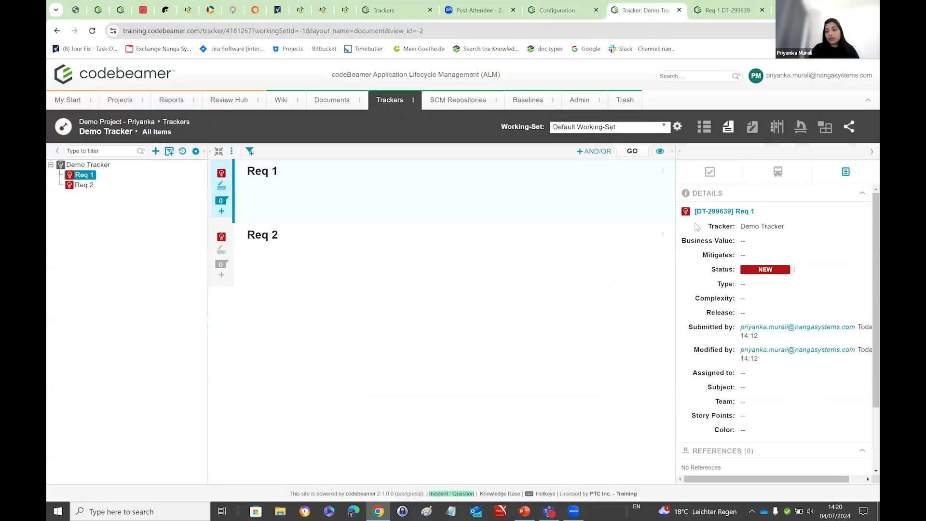
{"action": "mouse_move", "coordinate": [695, 238]}
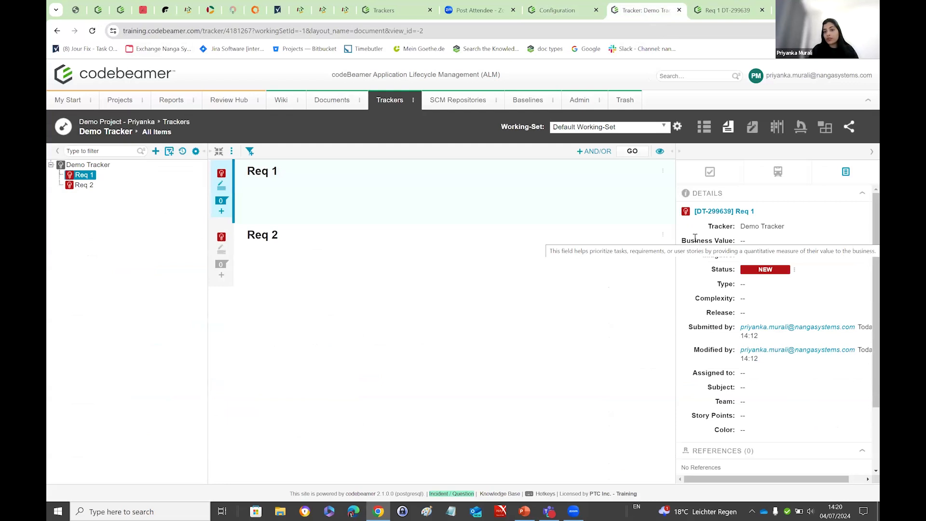
{"action": "left_click", "coordinate": [558, 14]}
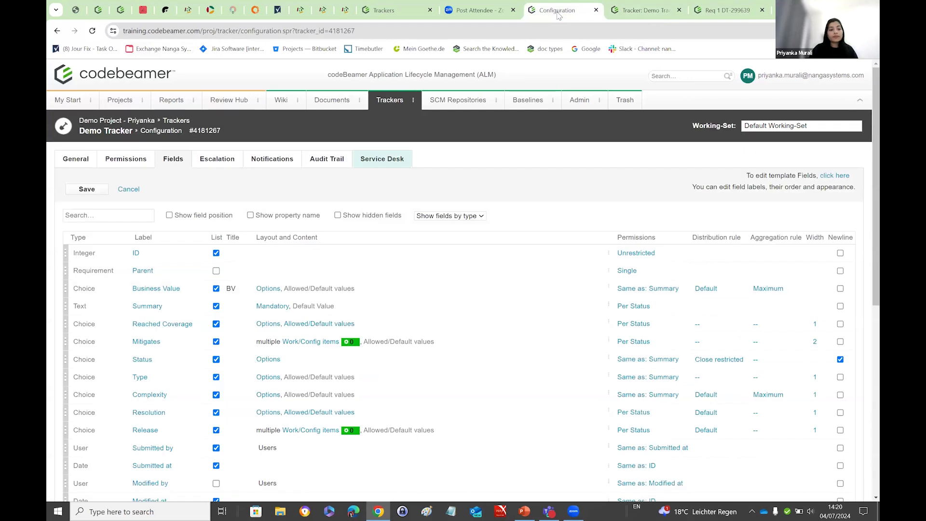
- Examine Business Value's allowed and default values per status, including the choices for New, and cancel without changes
{"action": "left_click", "coordinate": [303, 290]}
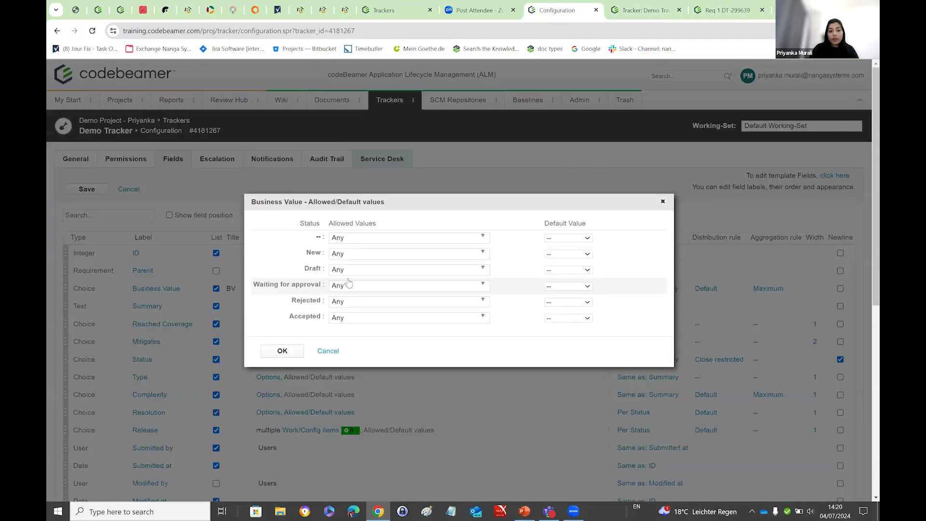
{"action": "left_click", "coordinate": [484, 254]}
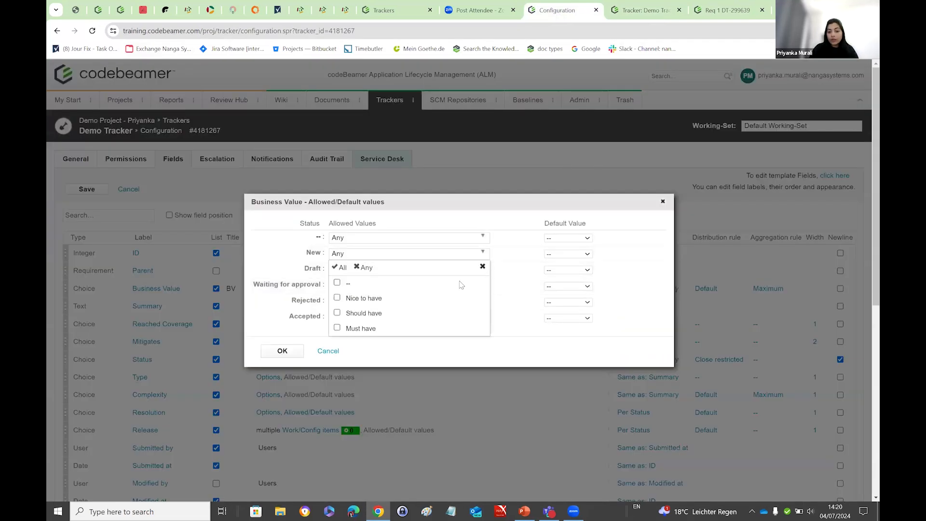
{"action": "left_click", "coordinate": [442, 359]}
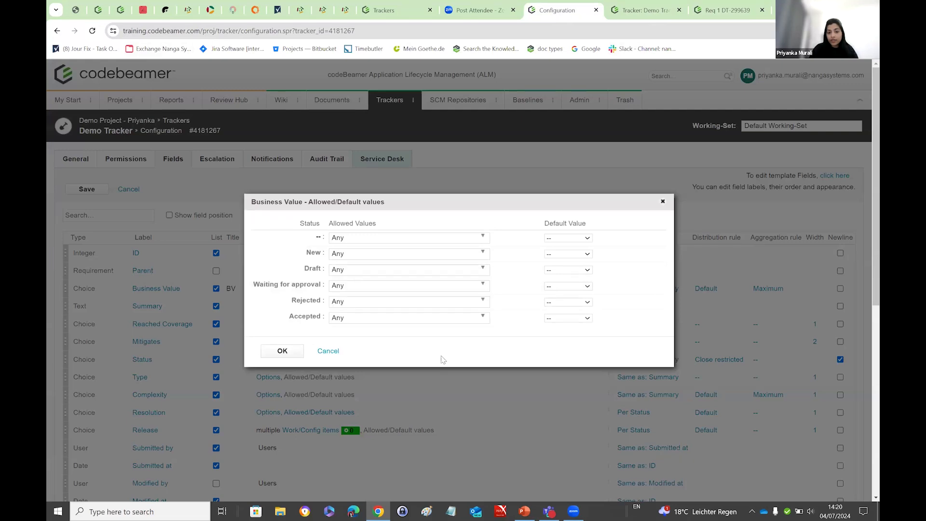
{"action": "left_click", "coordinate": [336, 355]}
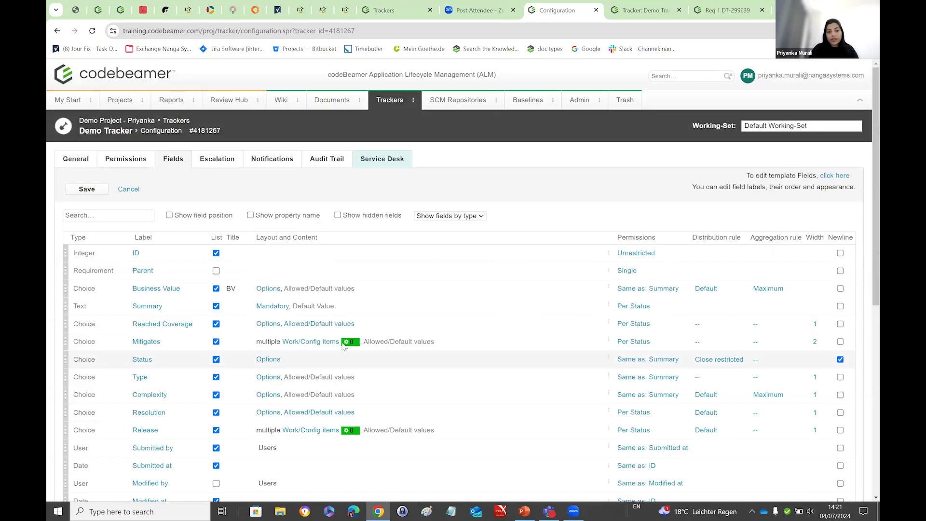
- Filter the fields to Members, examine Assigned to's allowed values and the role and member choices for New, and close without changes
{"action": "left_click", "coordinate": [426, 217]}
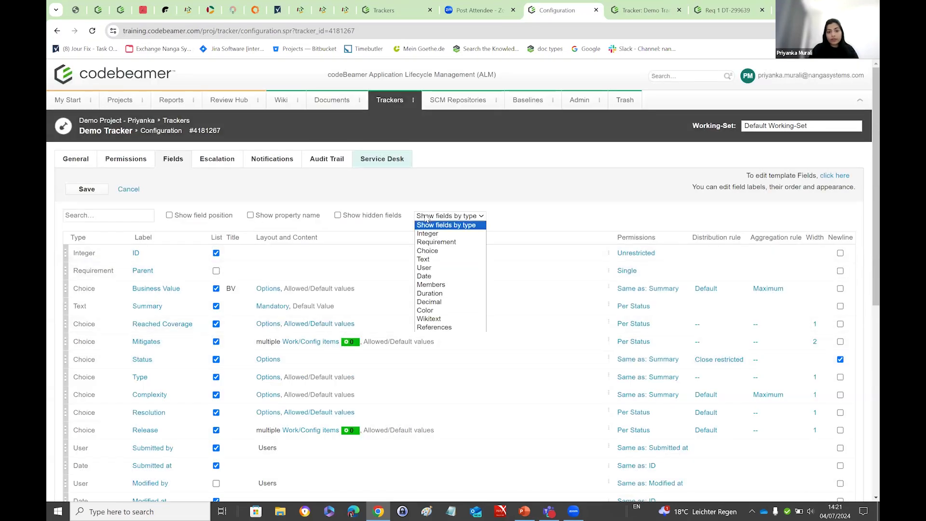
{"action": "left_click", "coordinate": [430, 285]}
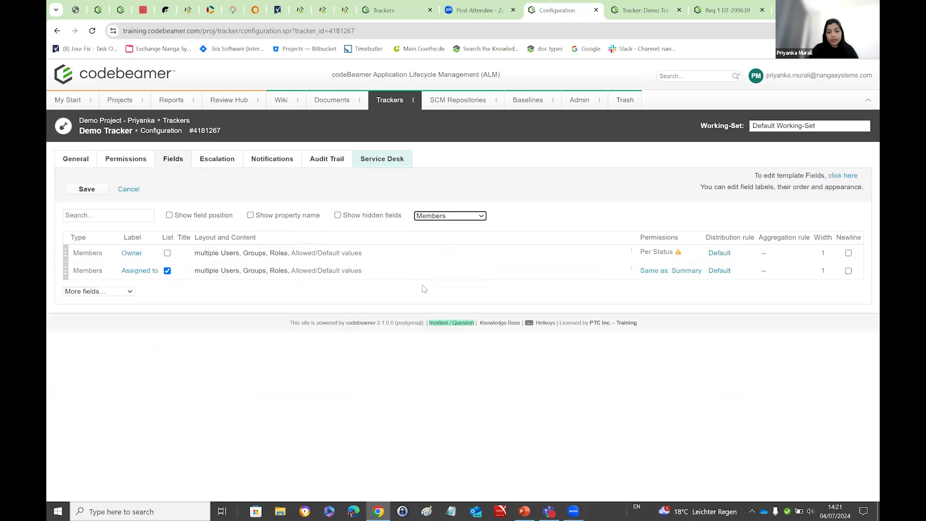
{"action": "left_click", "coordinate": [302, 272]}
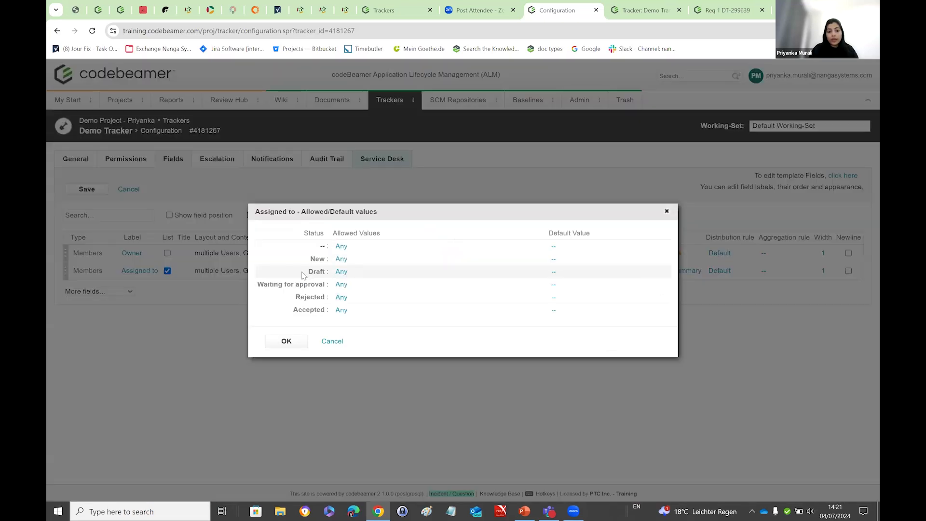
{"action": "left_click", "coordinate": [351, 261]}
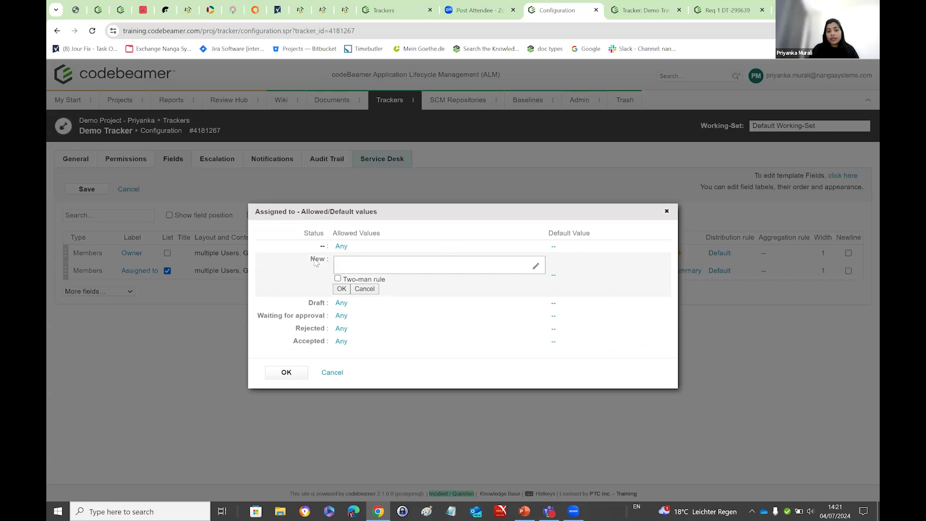
{"action": "left_click", "coordinate": [536, 266]}
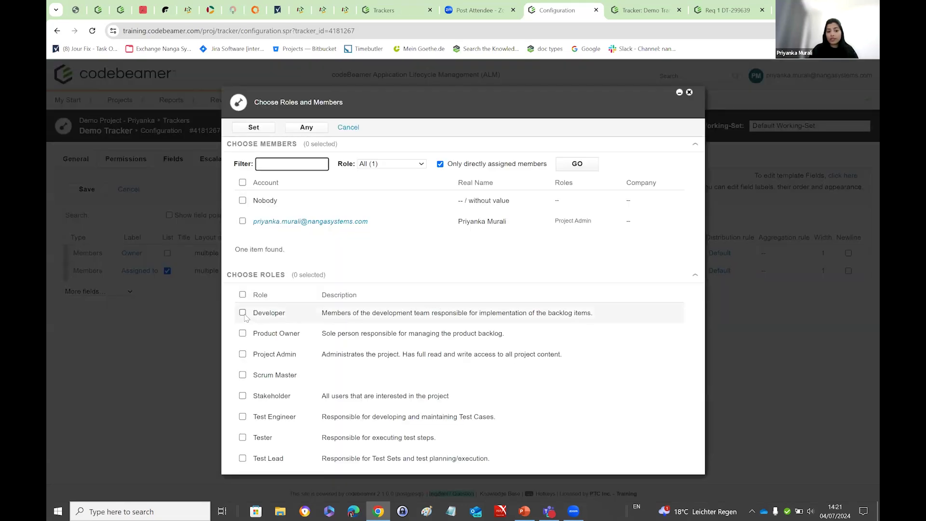
{"action": "left_click", "coordinate": [689, 92]}
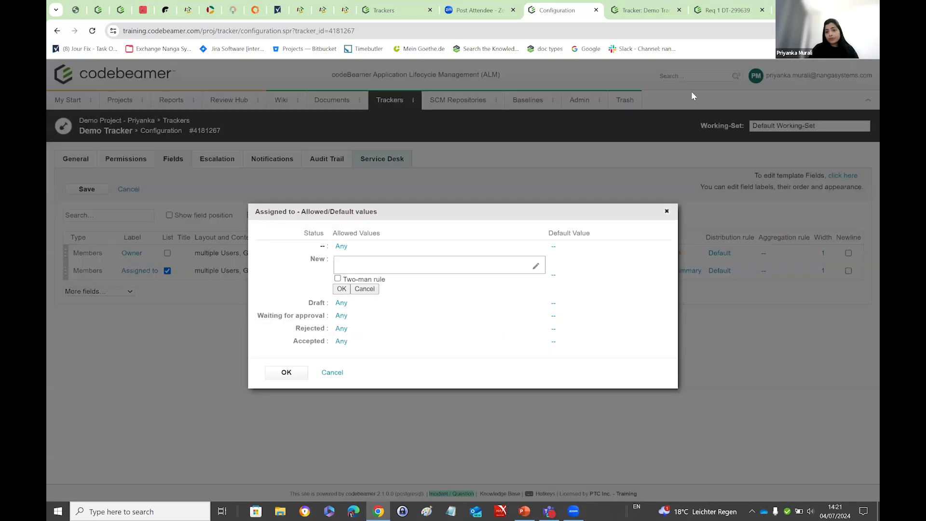
{"action": "left_click", "coordinate": [667, 210]}
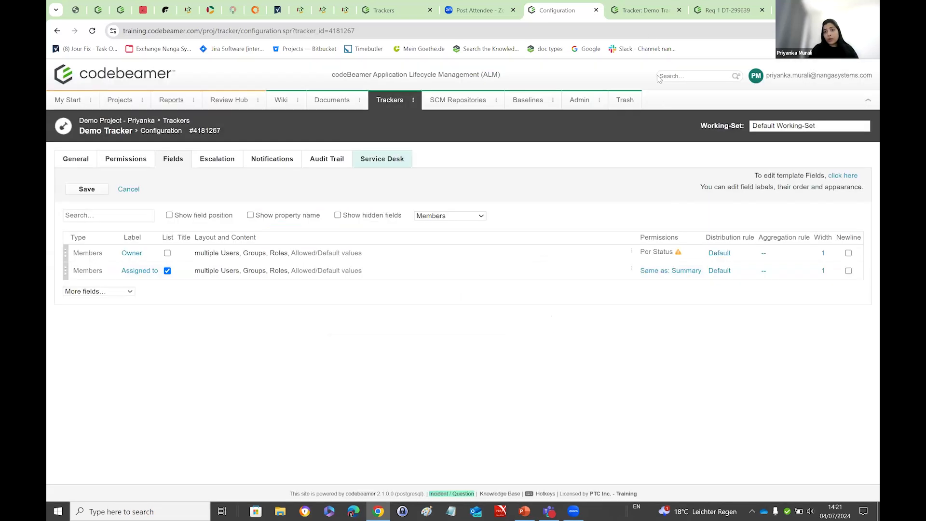
- Check the Assigned to field in Req 1's details in Demo Tracker's document view and return to the field configuration
{"action": "left_click", "coordinate": [647, 11]}
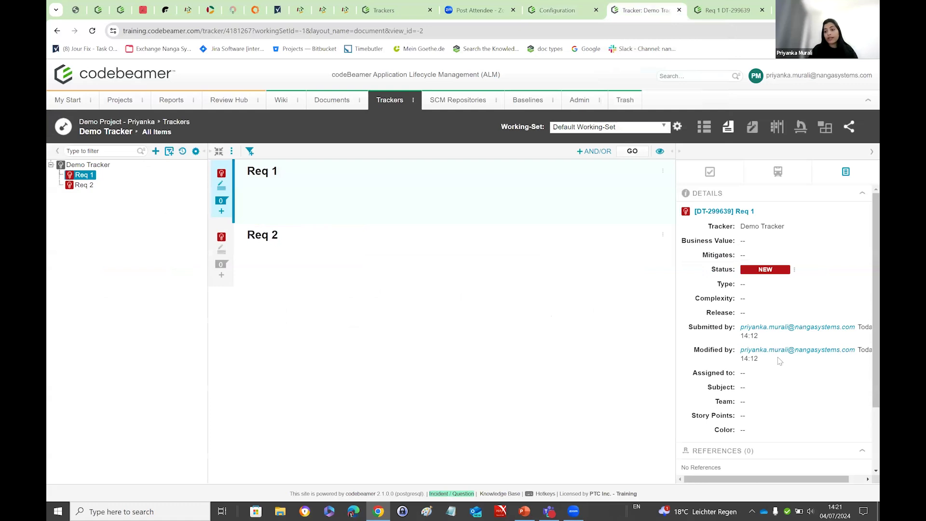
{"action": "left_click", "coordinate": [771, 378]}
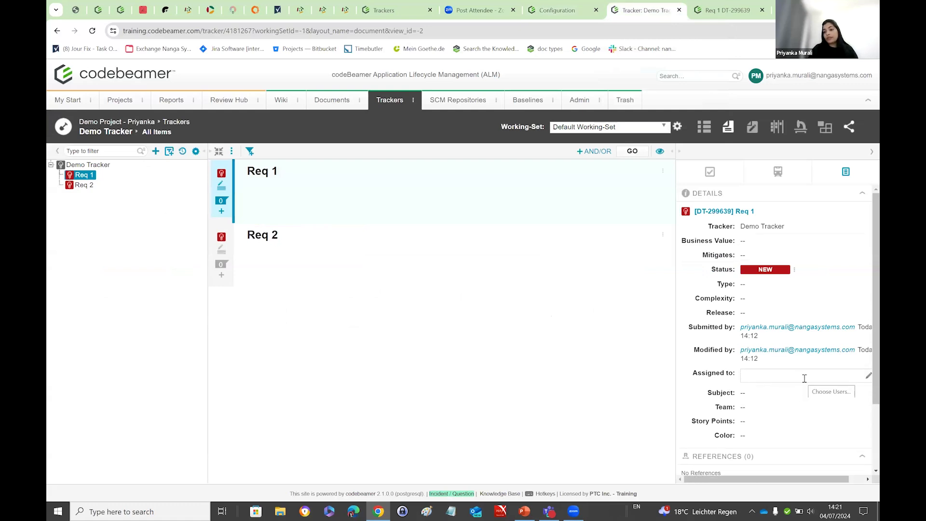
{"action": "left_click", "coordinate": [563, 12]}
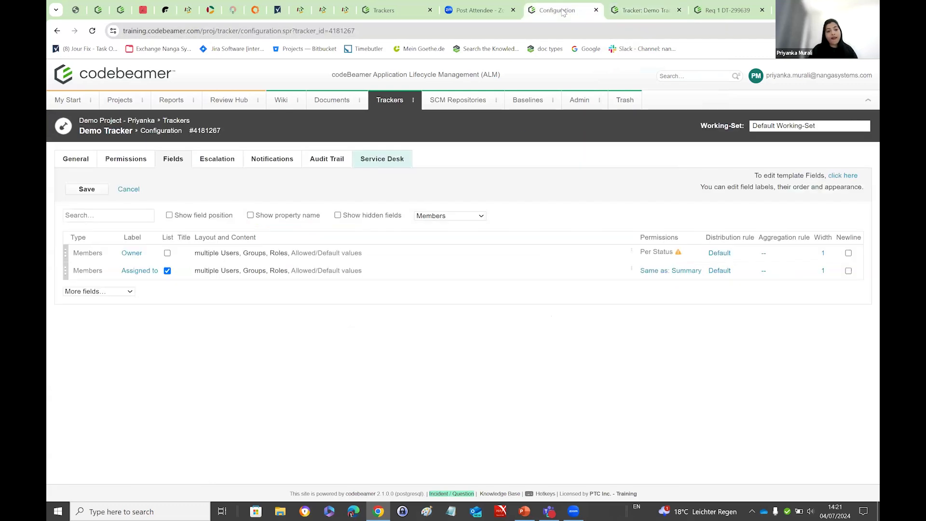
- Remove the Members type filter, search the fields for "desc" and open the Description field's default values
{"action": "left_click", "coordinate": [437, 218]}
{"action": "left_click", "coordinate": [434, 224]}
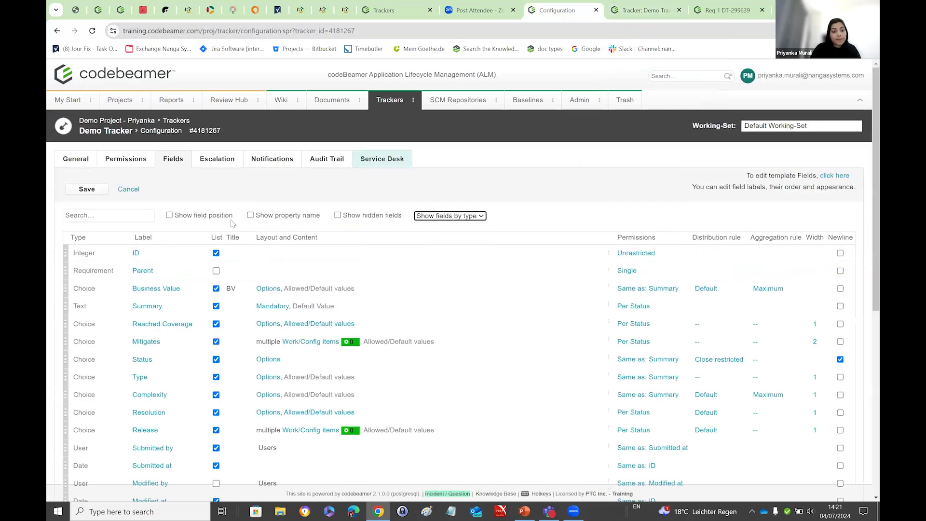
{"action": "left_click", "coordinate": [135, 217]}
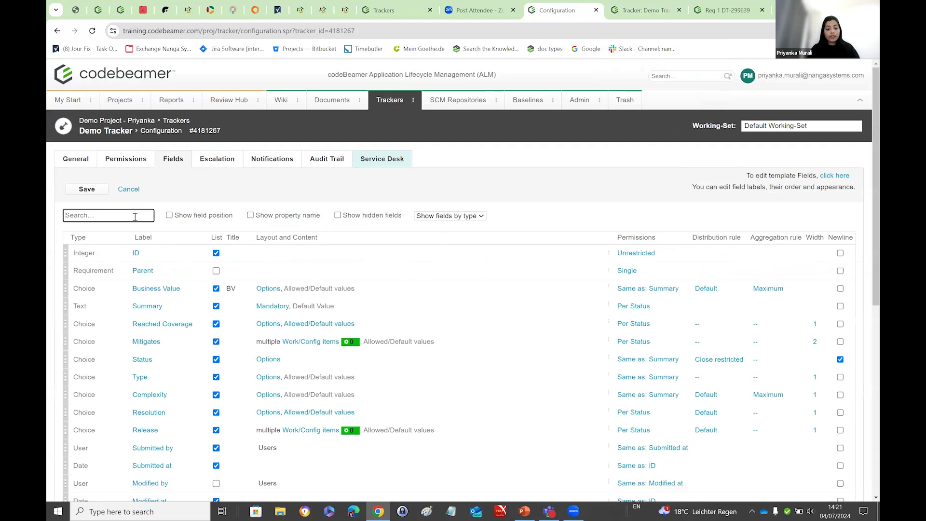
{"action": "type", "text": "desc"}
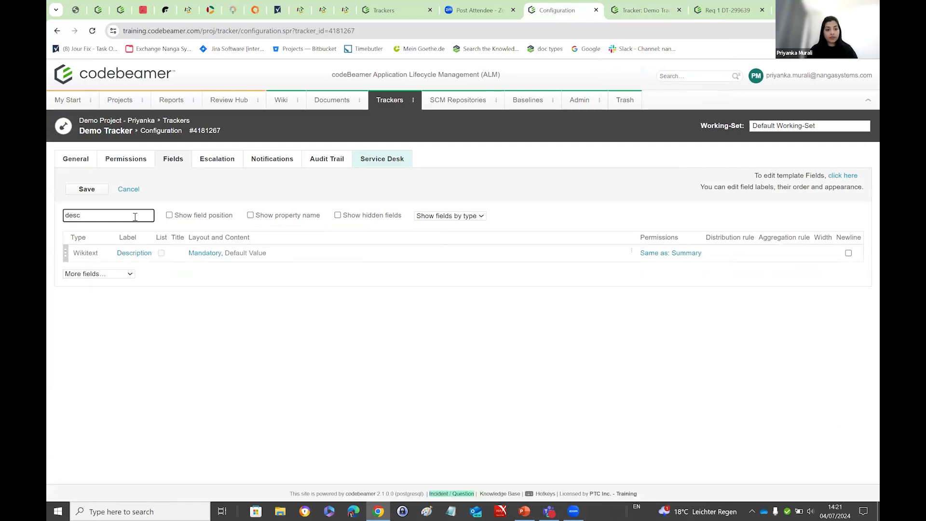
{"action": "left_click", "coordinate": [239, 254]}
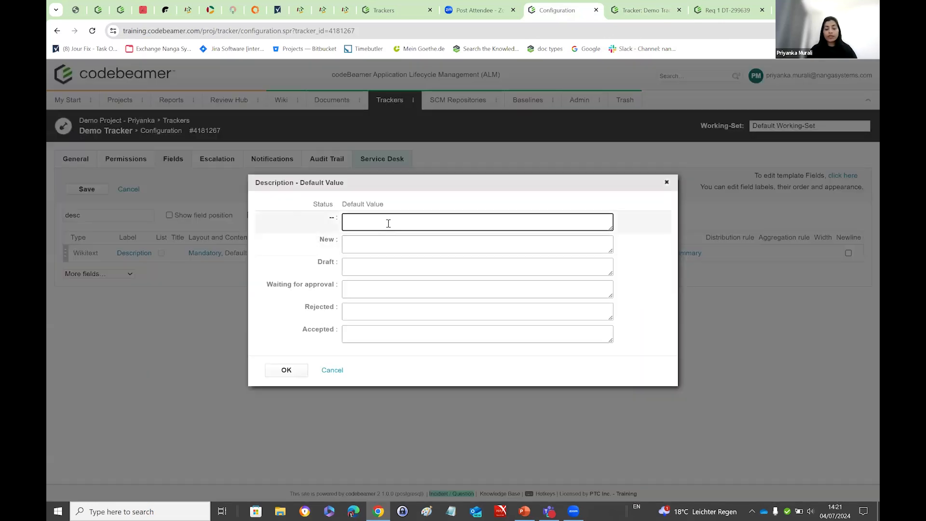
{"action": "type", "text": "ththh"}
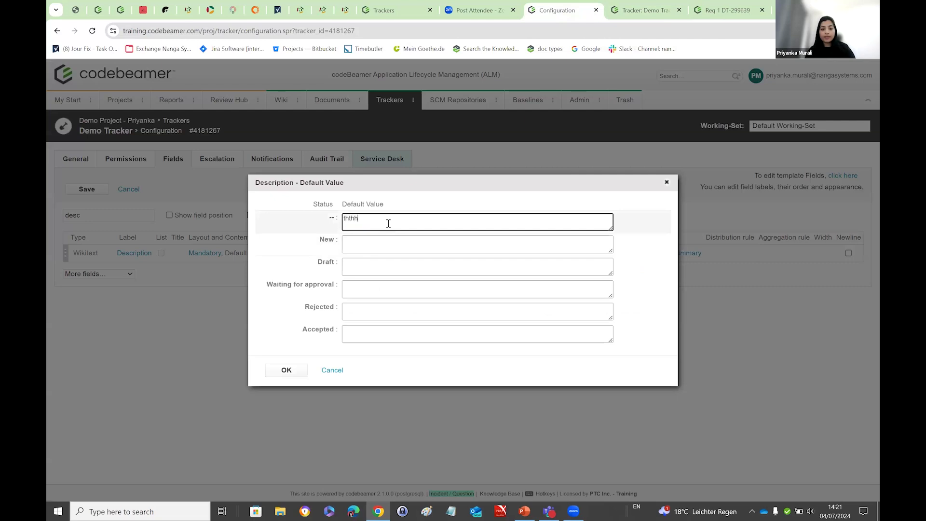
{"action": "key", "text": "BackSpace"}
{"action": "key", "text": "BackSpace"}
{"action": "key", "text": "BackSpace"}
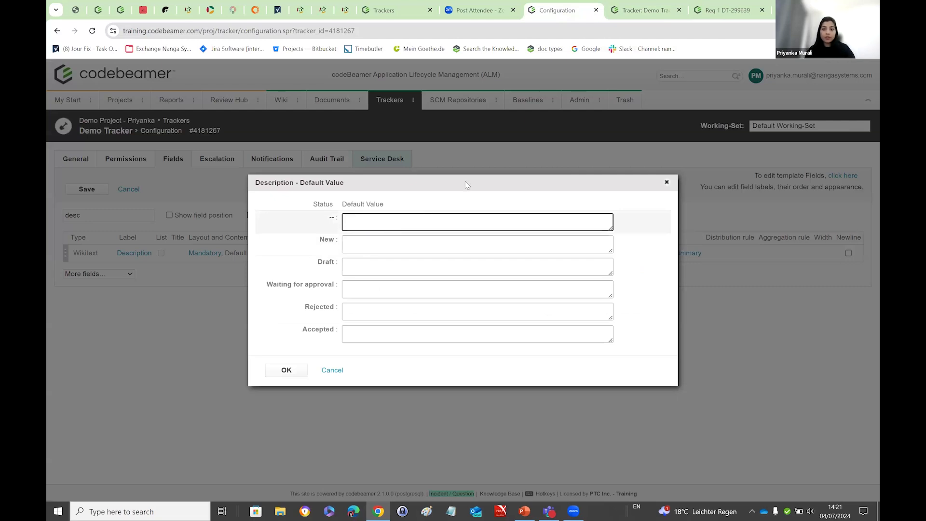
- Bring up Tracker 1 from the project's trackers and start editing Req 2 in the document view
{"action": "left_click", "coordinate": [633, 12]}
{"action": "left_click", "coordinate": [389, 103]}
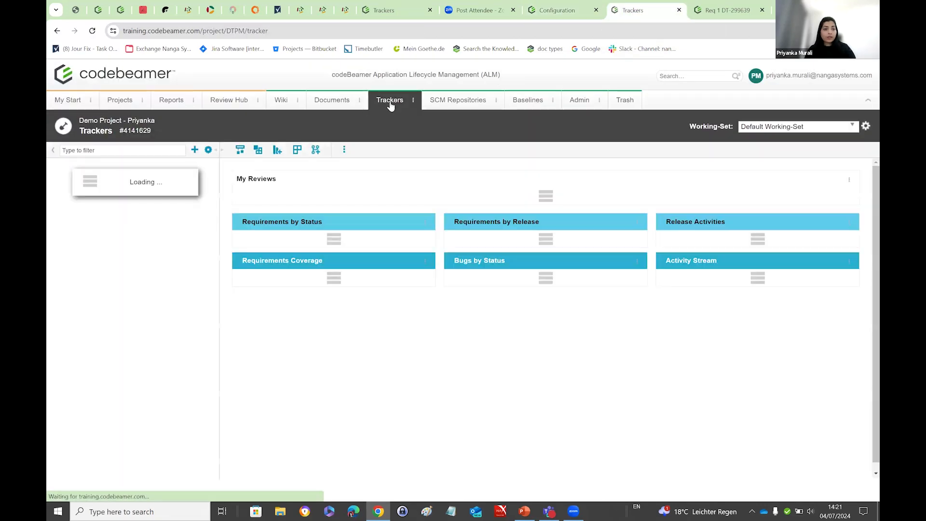
{"action": "left_click", "coordinate": [79, 194]}
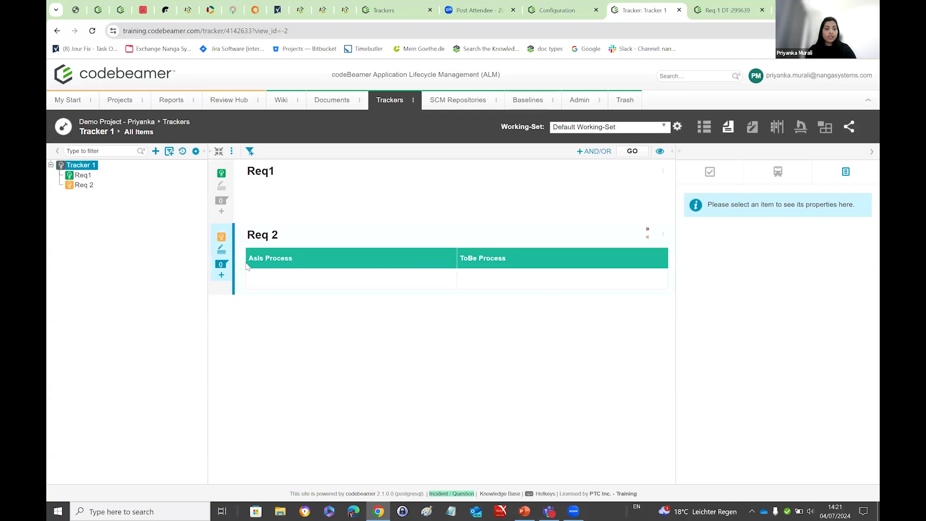
{"action": "left_click", "coordinate": [219, 253]}
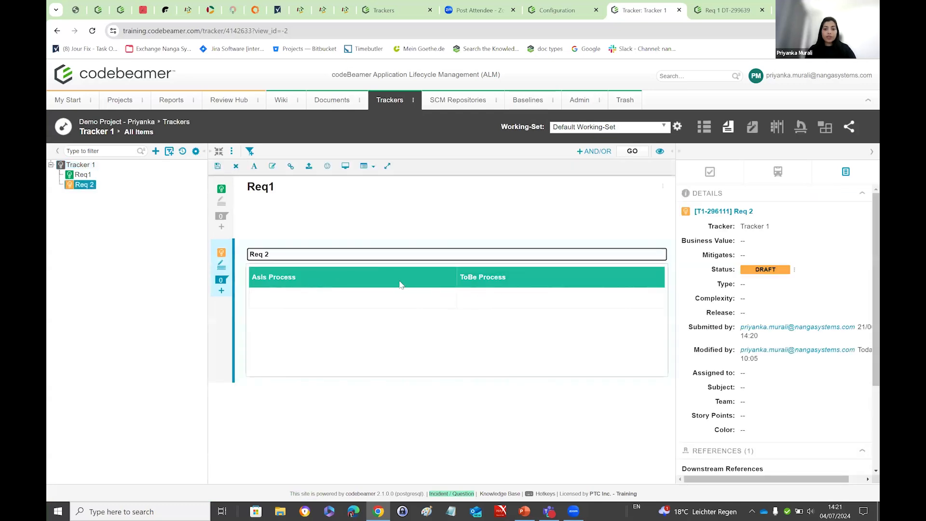
- Change the background of the AsIs Process and ToBe Process header cells in Req 2's table to light blue
{"action": "left_click", "coordinate": [384, 282]}
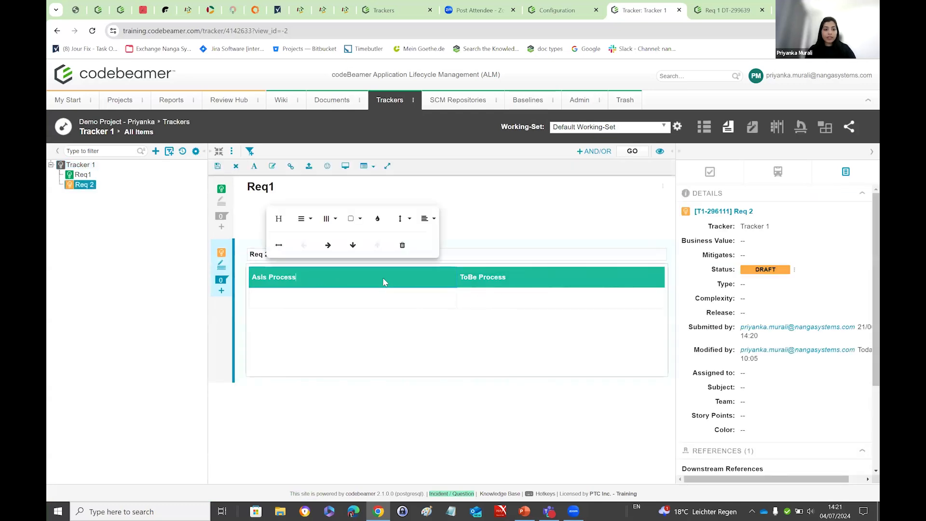
{"action": "left_click", "coordinate": [379, 217]}
{"action": "left_click", "coordinate": [339, 335]}
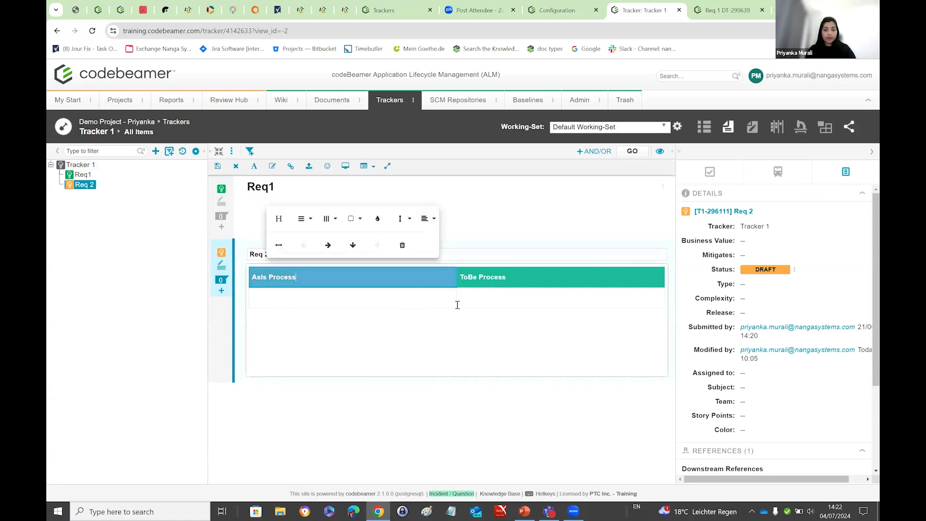
{"action": "left_click", "coordinate": [545, 281]}
{"action": "left_click", "coordinate": [586, 218]}
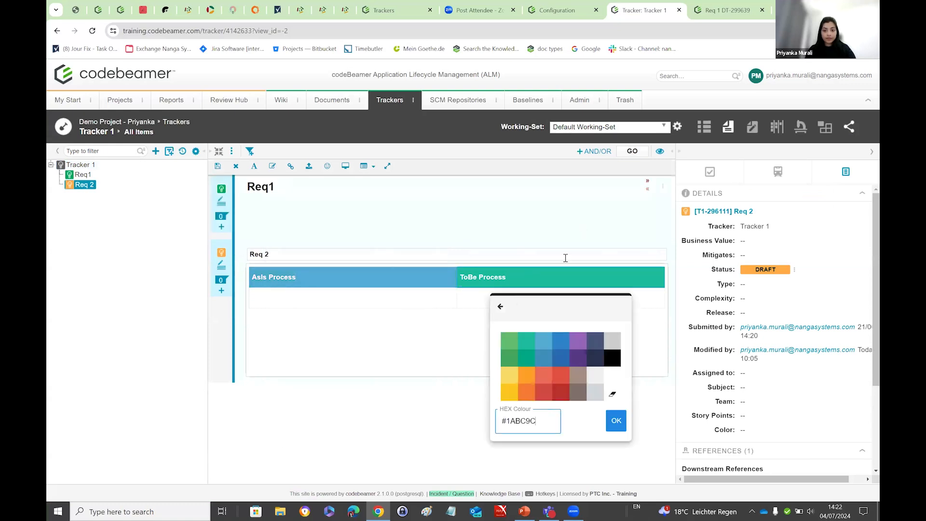
{"action": "left_click", "coordinate": [545, 337]}
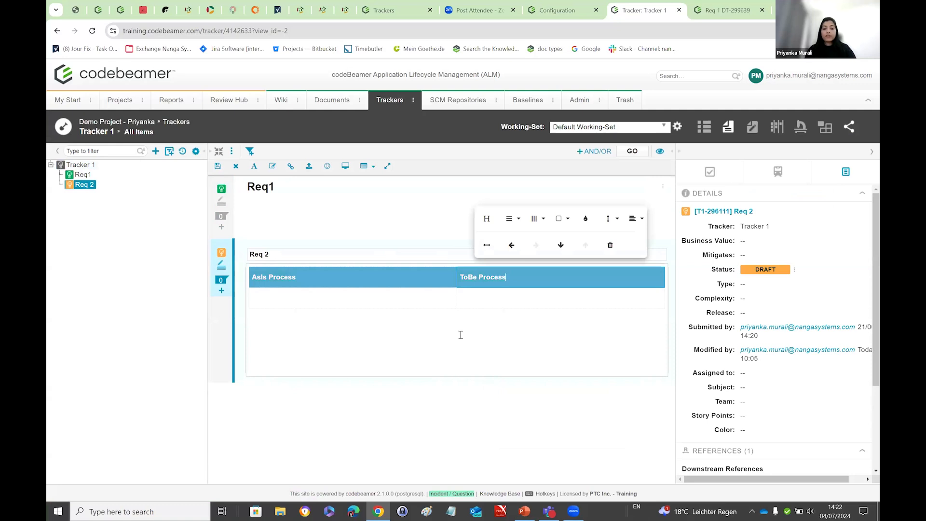
{"action": "left_click", "coordinate": [437, 332]}
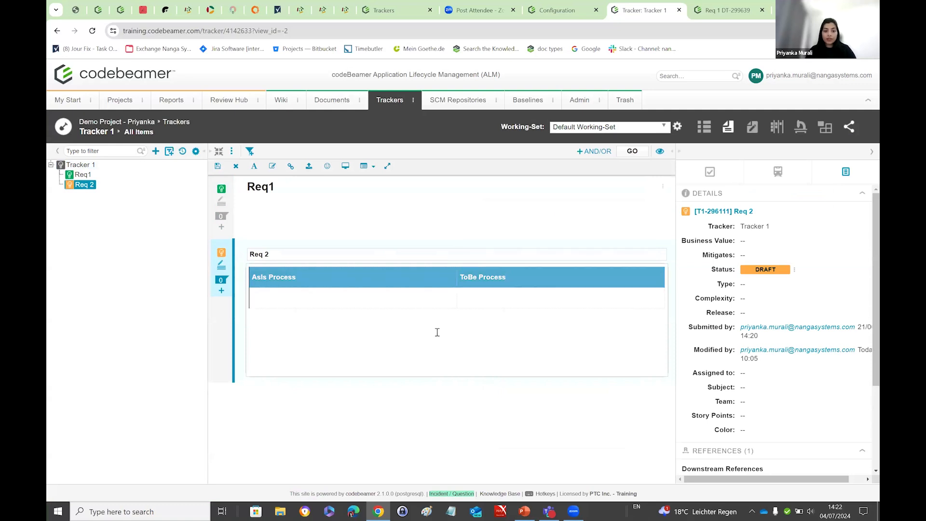
- Copy the complete plain markup of Req 2's description, restore the Wiki editing mode and save the item
{"action": "left_click", "coordinate": [366, 166]}
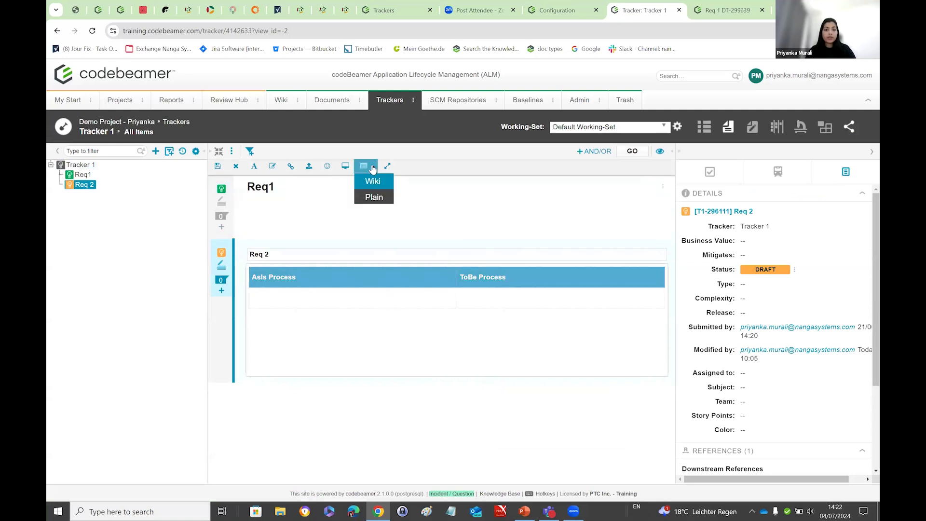
{"action": "left_click", "coordinate": [374, 197]}
{"action": "key", "text": "ctrl+a"}
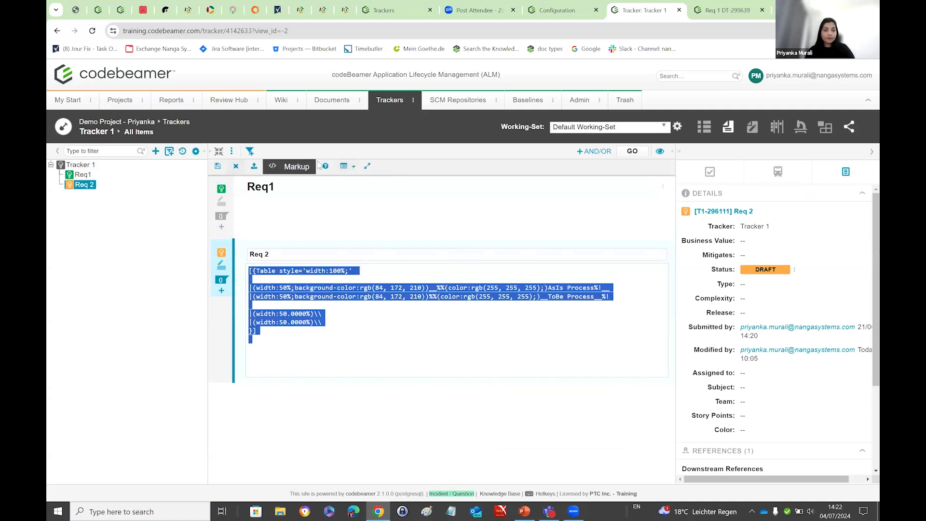
{"action": "left_click", "coordinate": [346, 167]}
{"action": "left_click", "coordinate": [346, 182]}
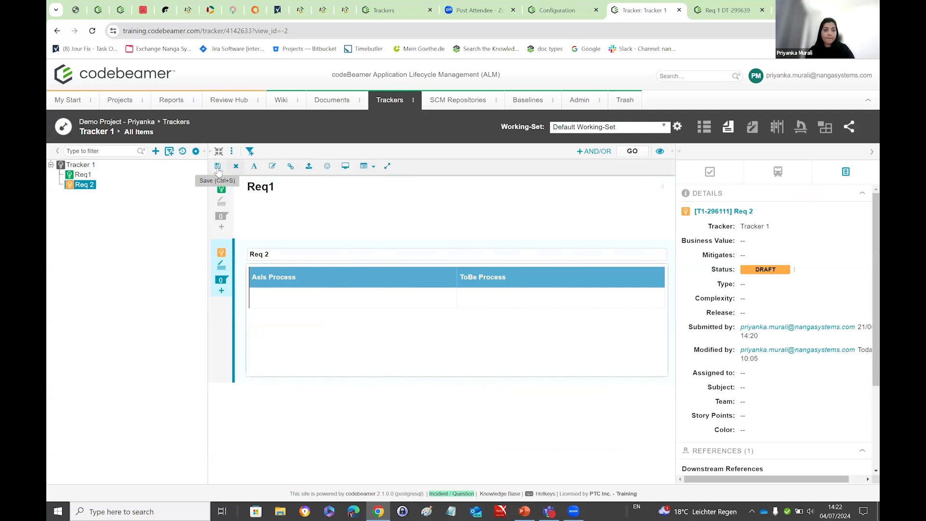
- Paste the copied table markup as Description's default value for the unset (--) and New statuses, and save Demo Tracker's configuration
{"action": "left_click", "coordinate": [557, 10]}
{"action": "left_click", "coordinate": [399, 220]}
{"action": "key", "text": "ctrl+v"}
{"action": "left_click", "coordinate": [388, 245]}
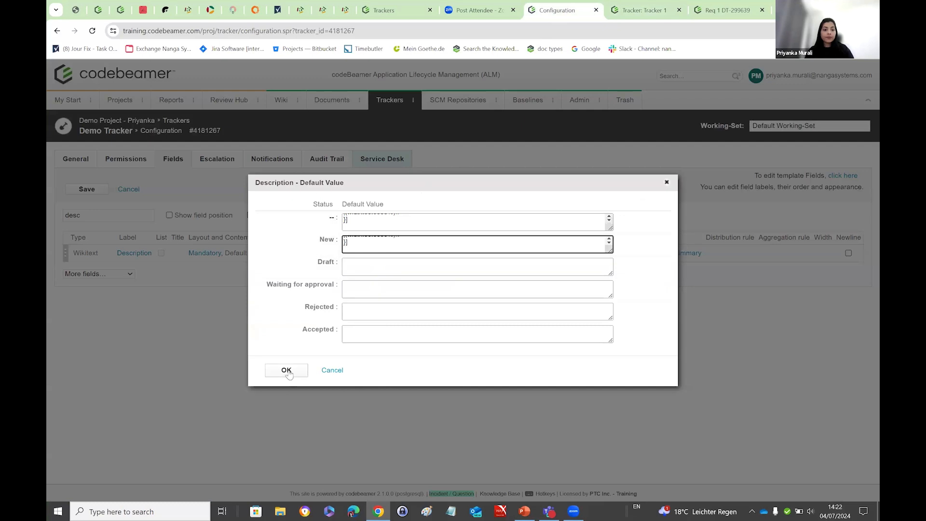
{"action": "left_click", "coordinate": [288, 371]}
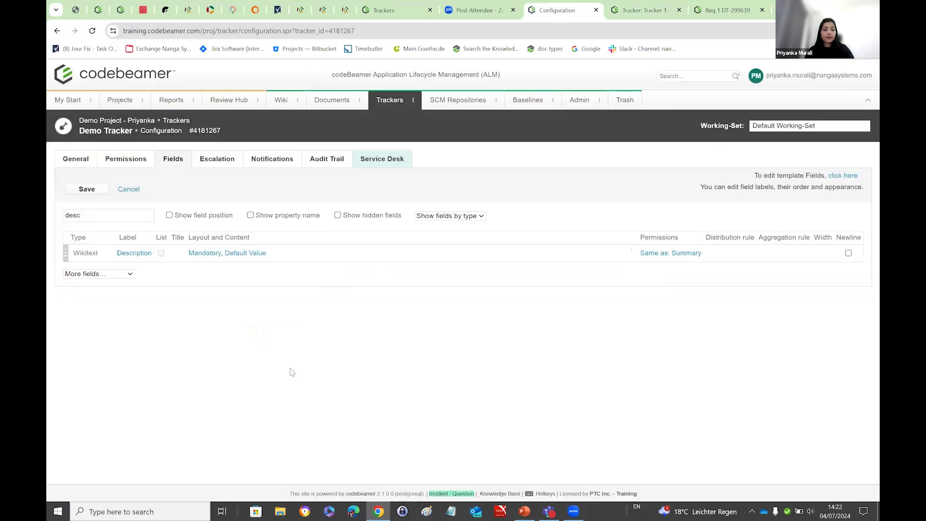
{"action": "left_click", "coordinate": [86, 191]}
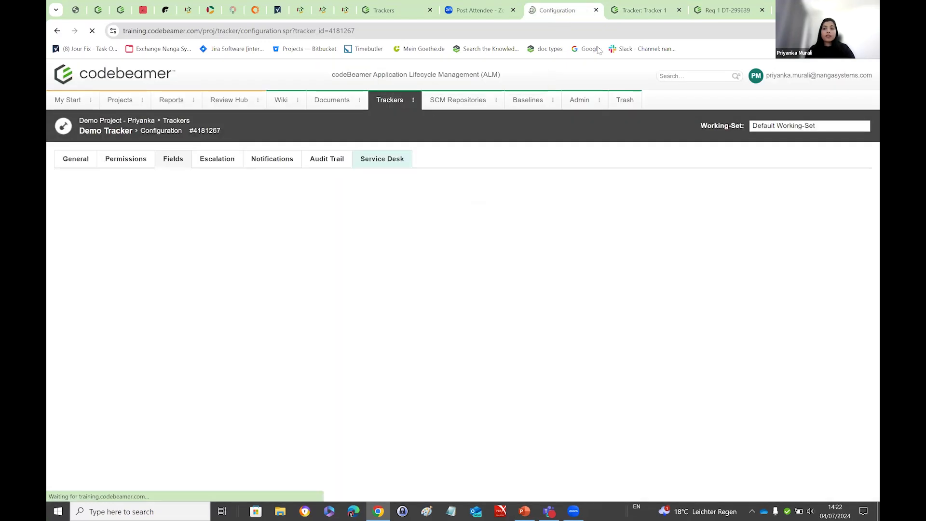
- Create and save a new item named Req 3 in Demo Tracker, keeping the default AsIs/ToBe Process table in its description
{"action": "left_click", "coordinate": [643, 14]}
{"action": "left_click", "coordinate": [391, 100]}
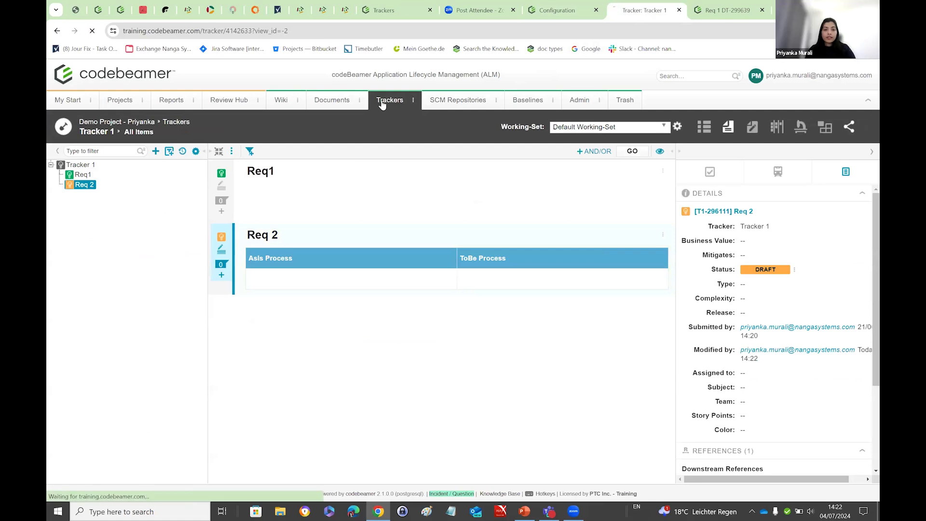
{"action": "left_click", "coordinate": [103, 292]}
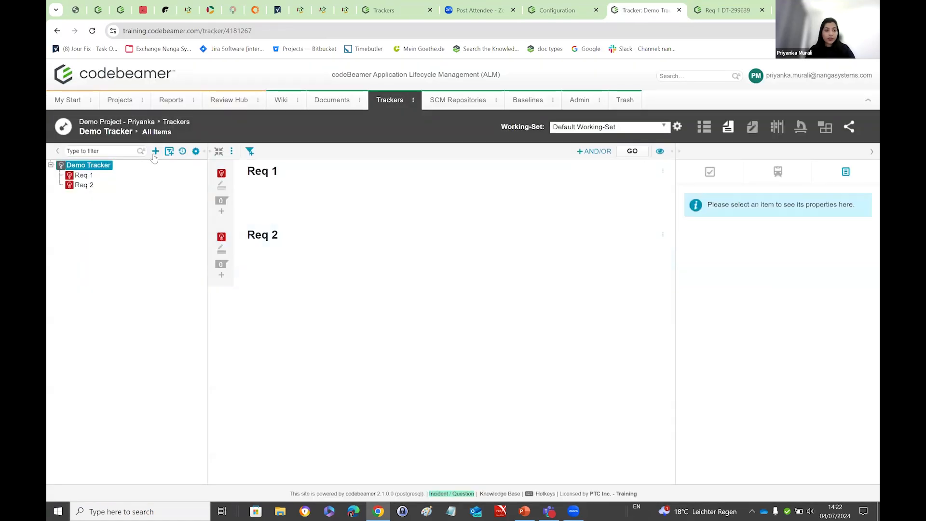
{"action": "left_click", "coordinate": [156, 152]}
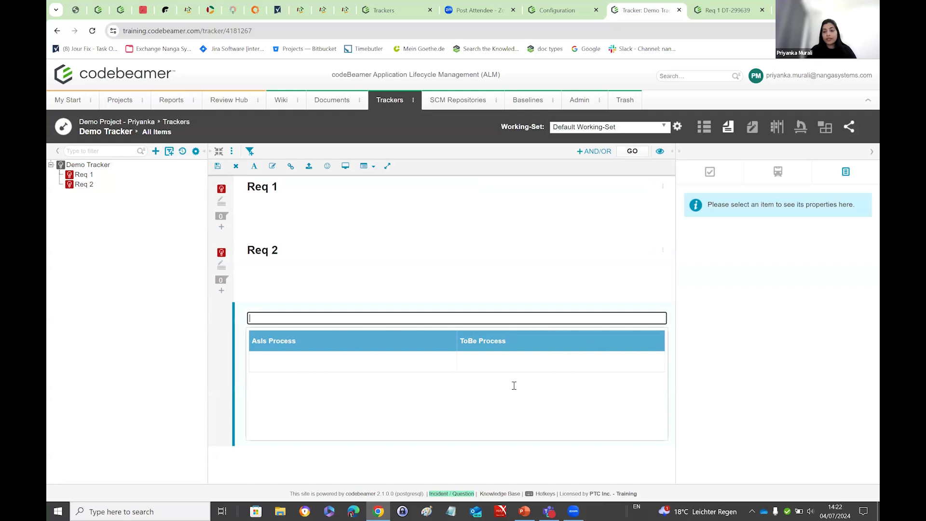
{"action": "type", "text": "Req 3"}
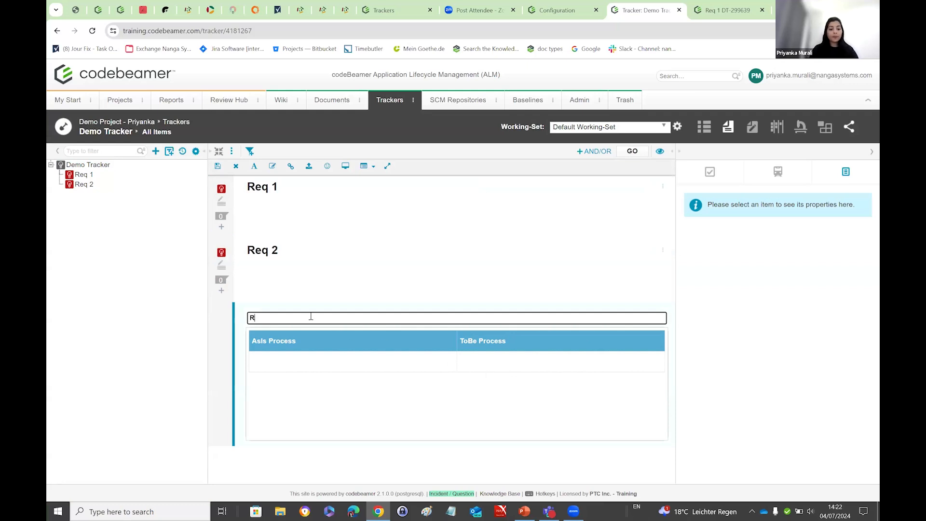
{"action": "left_click", "coordinate": [218, 166]}
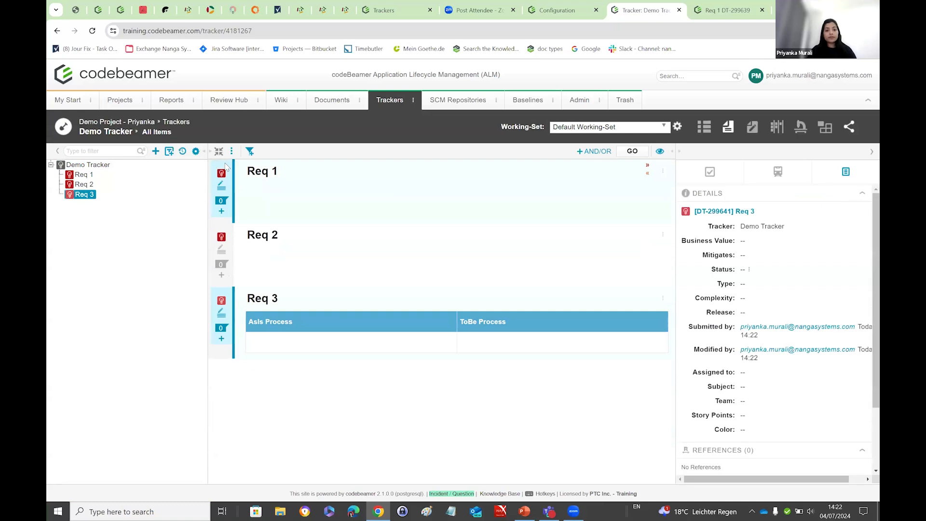
- Open the System Requirement Specifications tracker and view SRS 1's customer requirements and its two CRS business value fields
{"action": "left_click", "coordinate": [547, 14]}
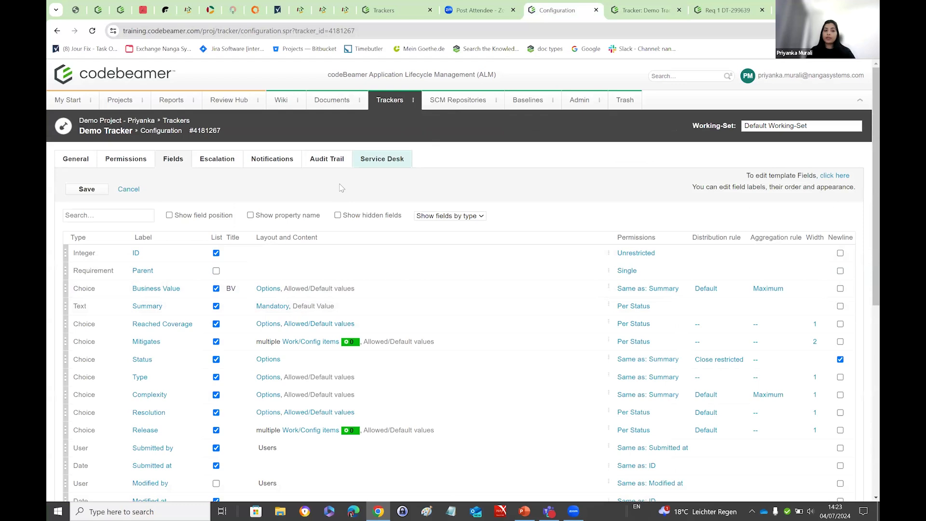
{"action": "left_click", "coordinate": [385, 102]}
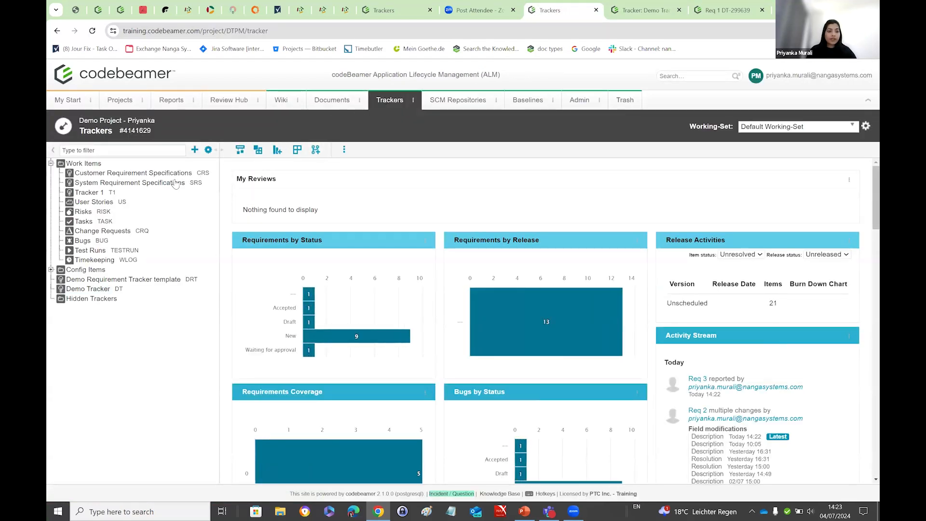
{"action": "left_click", "coordinate": [164, 184]}
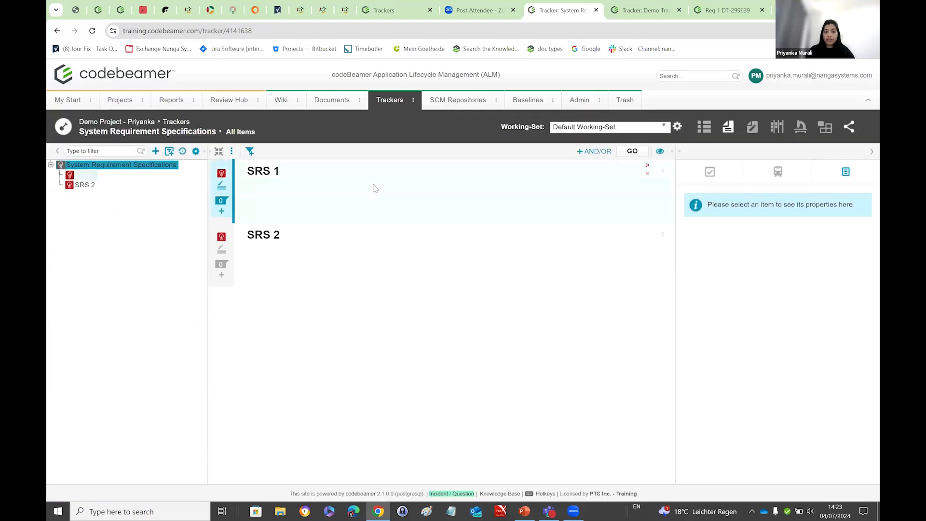
{"action": "left_click", "coordinate": [375, 189]}
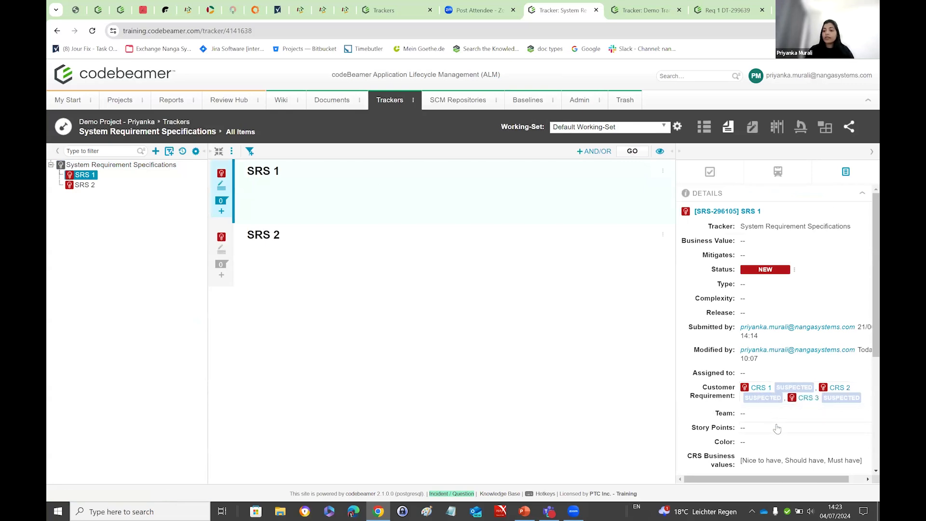
{"action": "scroll", "coordinate": [775, 427], "scroll_direction": "down", "scroll_amount": 1}
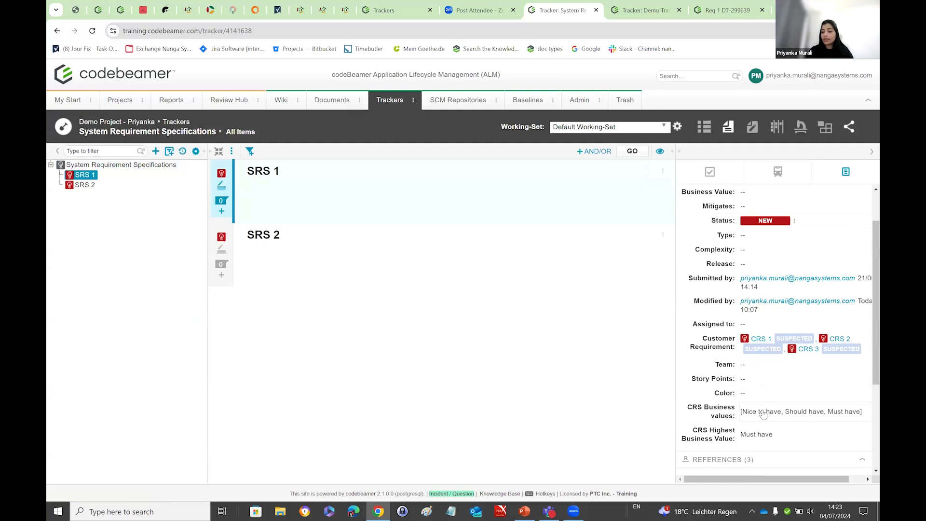
- View the items selectable for SRS 1's Customer Requirement field and close the selection without adding any
{"action": "left_click_drag", "start_coordinate": [847, 339], "coordinate": [863, 342]}
{"action": "left_click", "coordinate": [863, 343]}
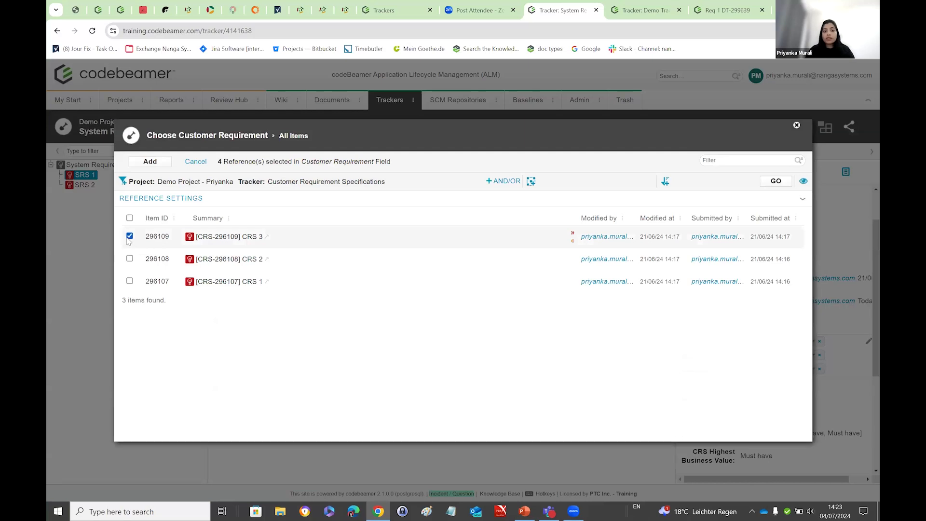
{"action": "left_click", "coordinate": [797, 125]}
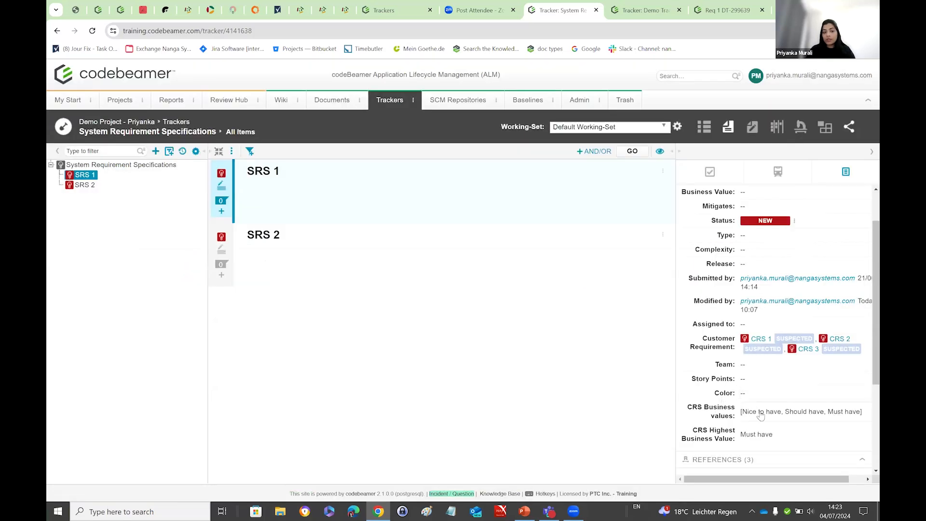
- Inspect the Computed as formula of the CRS Business values field in System Requirement Specifications' field configuration
{"action": "left_click", "coordinate": [232, 152]}
{"action": "left_click", "coordinate": [238, 161]}
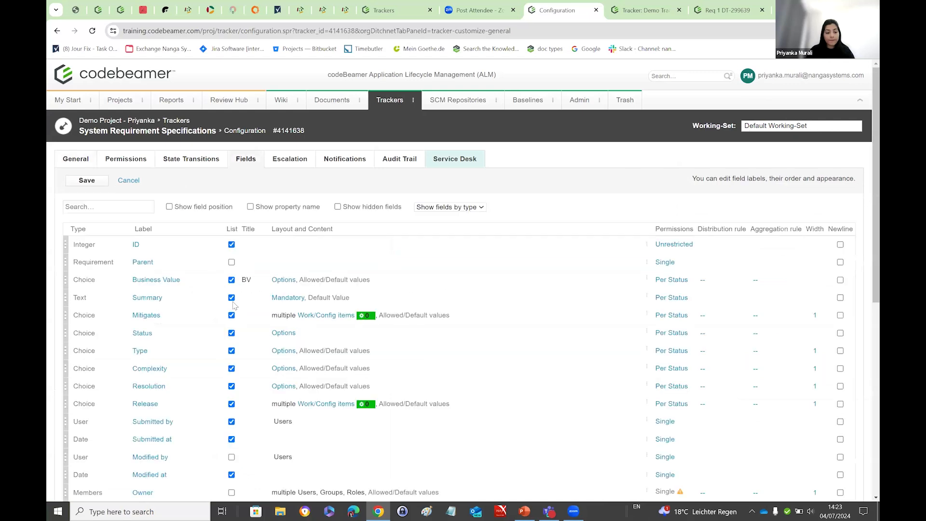
{"action": "scroll", "coordinate": [178, 424], "scroll_direction": "down", "scroll_amount": 7}
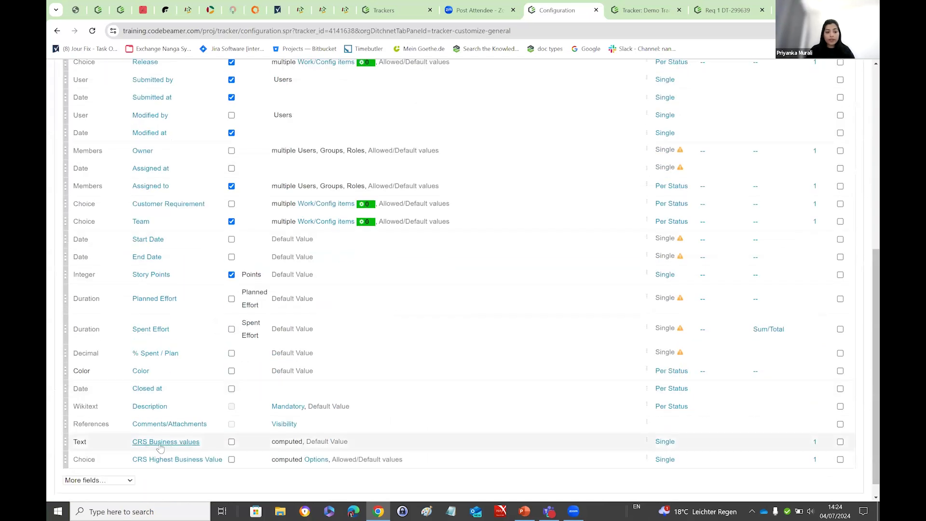
{"action": "left_click", "coordinate": [160, 442]}
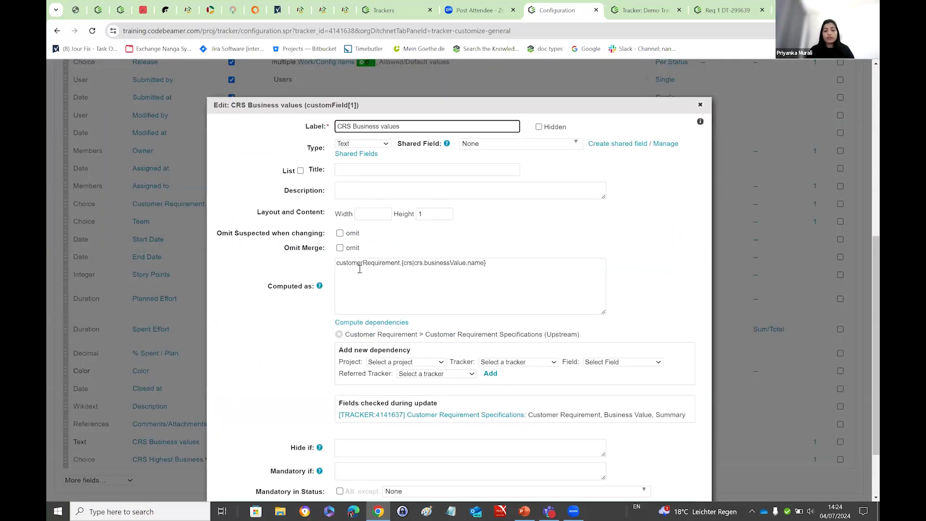
{"action": "left_click_drag", "start_coordinate": [489, 264], "coordinate": [343, 265]}
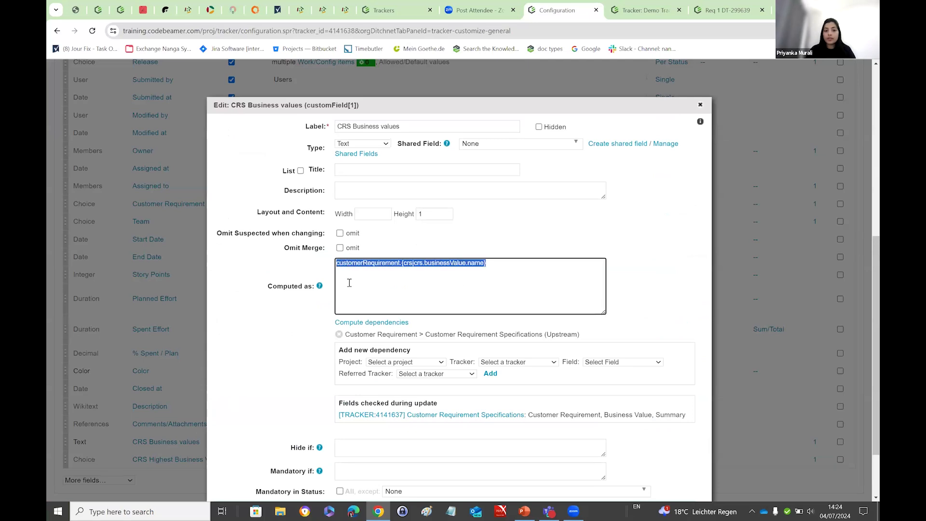
{"action": "left_click", "coordinate": [700, 105]}
{"action": "scroll", "coordinate": [474, 218], "scroll_direction": "up", "scroll_amount": 7}
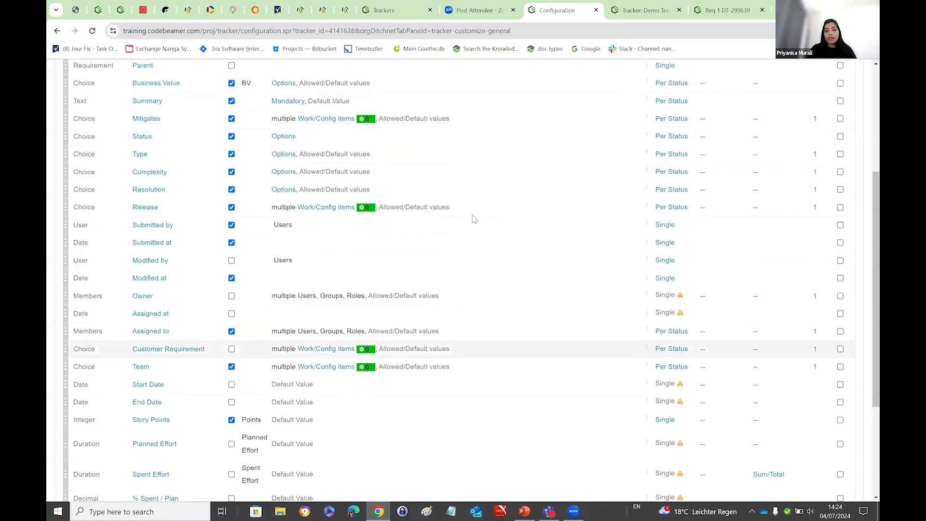
- Check CRS Highest Business Value on SRS 1 and inspect that field's Computed as formula in the tracker's field configuration
{"action": "left_click", "coordinate": [117, 131]}
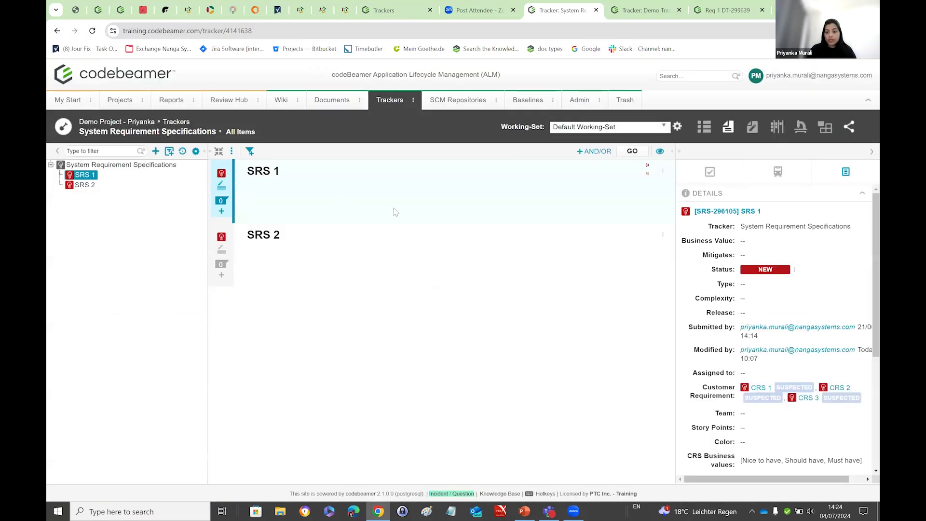
{"action": "scroll", "coordinate": [751, 402], "scroll_direction": "down", "scroll_amount": 2}
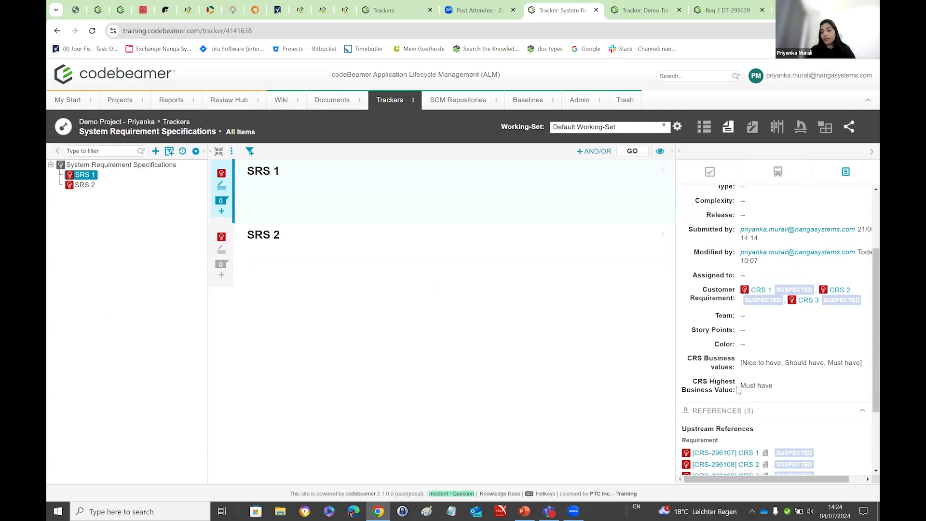
{"action": "left_click", "coordinate": [232, 154]}
{"action": "left_click", "coordinate": [263, 182]}
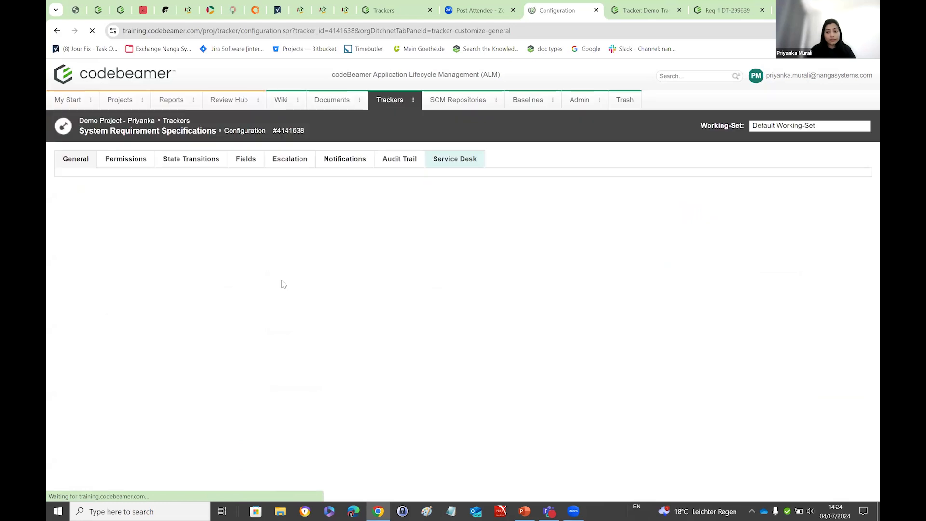
{"action": "left_click", "coordinate": [246, 159]}
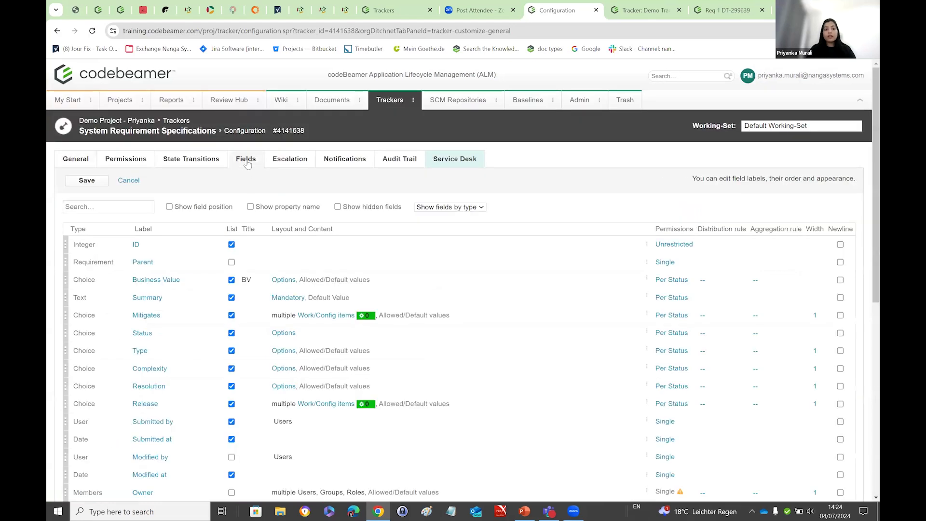
{"action": "scroll", "coordinate": [246, 281], "scroll_direction": "down", "scroll_amount": 8}
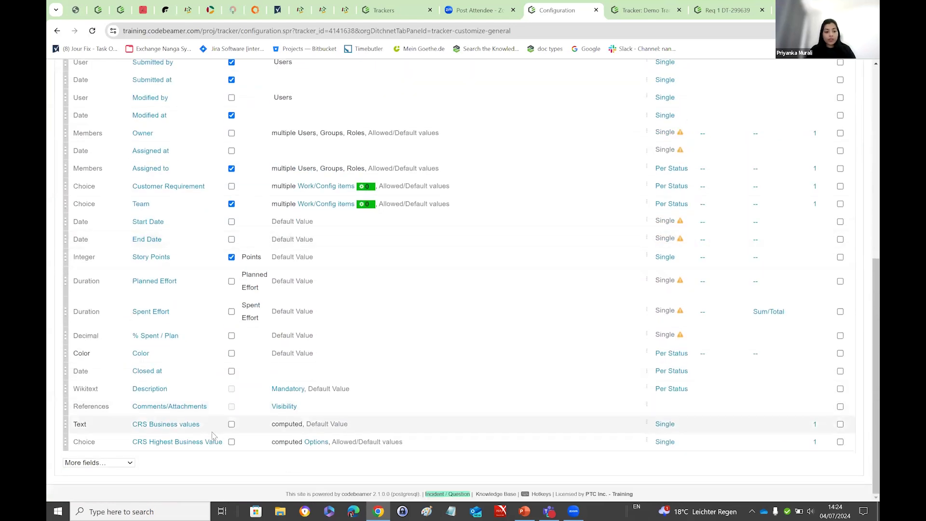
{"action": "left_click", "coordinate": [199, 443]}
{"action": "left_click", "coordinate": [425, 273]}
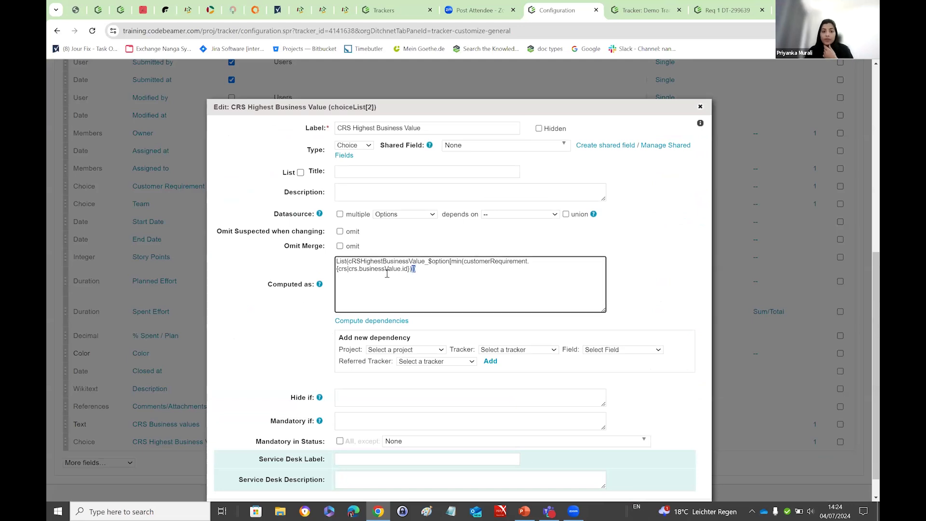
{"action": "left_click_drag", "start_coordinate": [387, 273], "coordinate": [341, 261]}
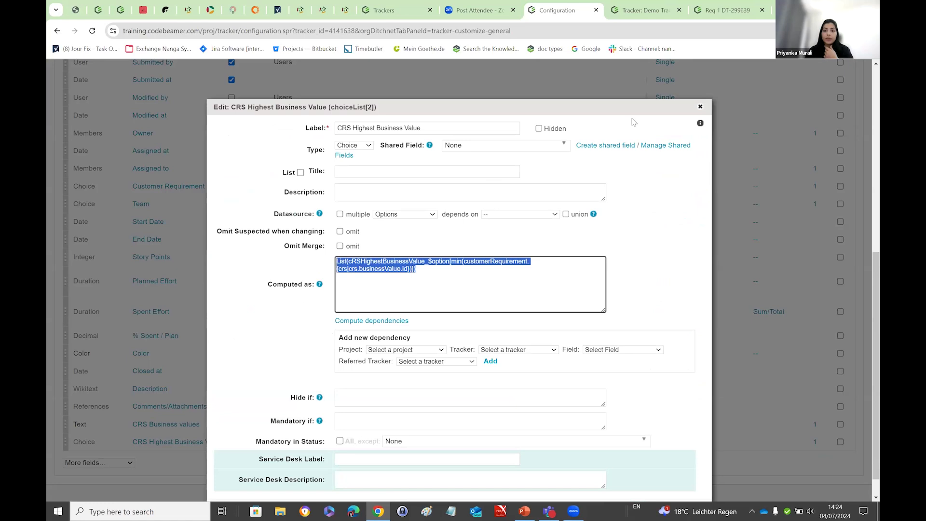
{"action": "left_click", "coordinate": [701, 106]}
{"action": "scroll", "coordinate": [484, 273], "scroll_direction": "up", "scroll_amount": 8}
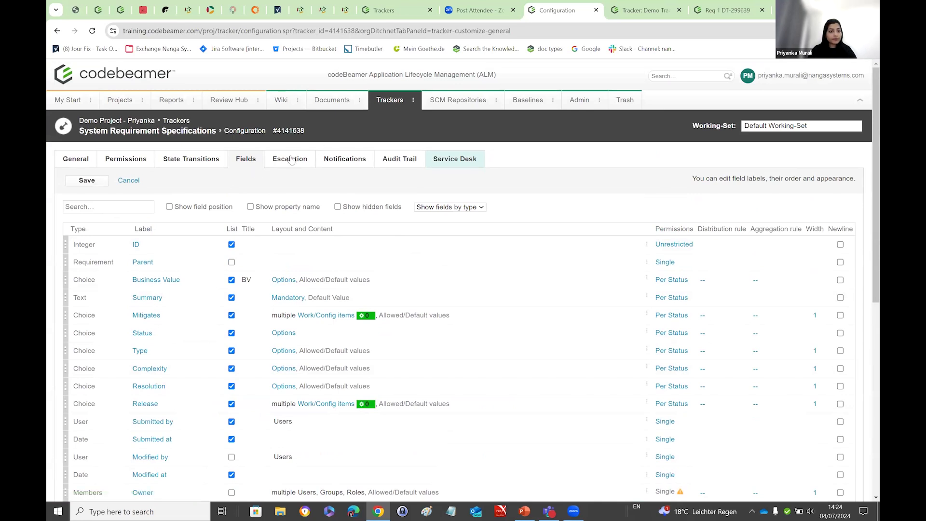
- Activate the workflow in Demo Tracker's general configuration and save the configuration
{"action": "left_click", "coordinate": [387, 102]}
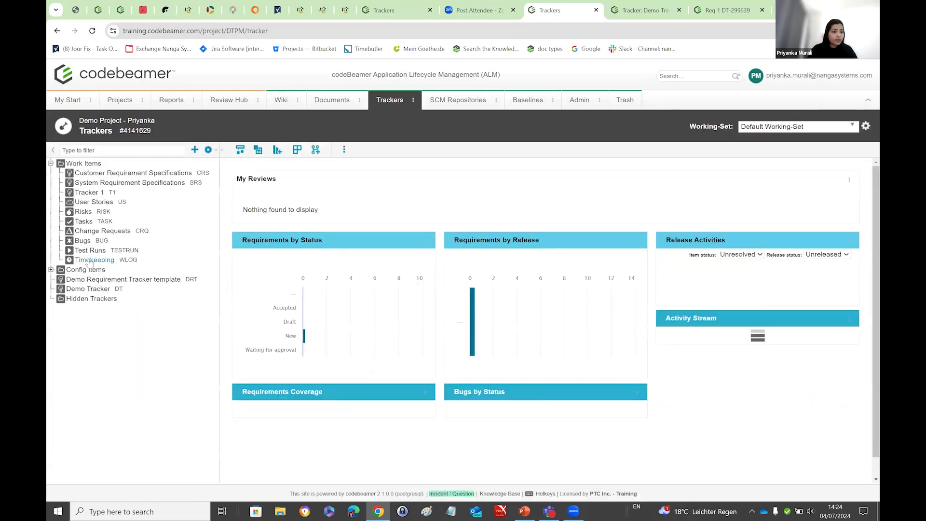
{"action": "right_click", "coordinate": [87, 289]}
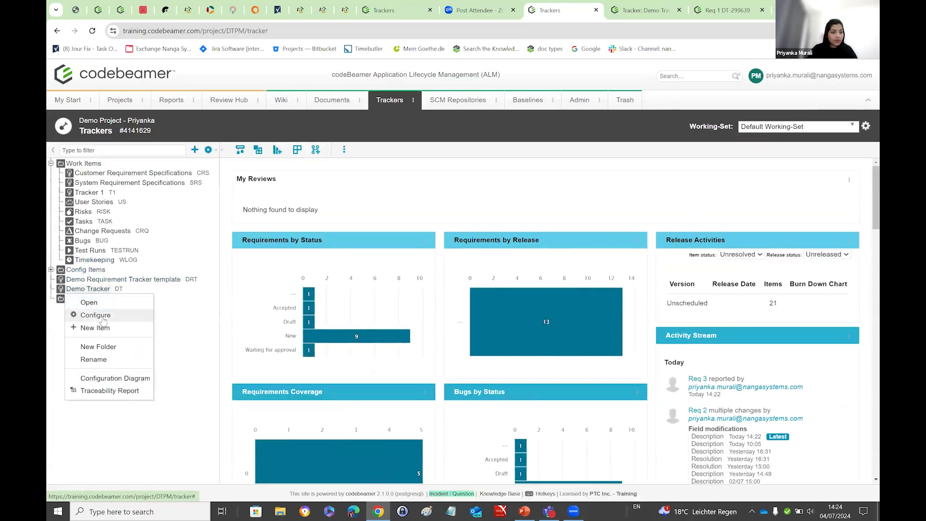
{"action": "left_click", "coordinate": [104, 317]}
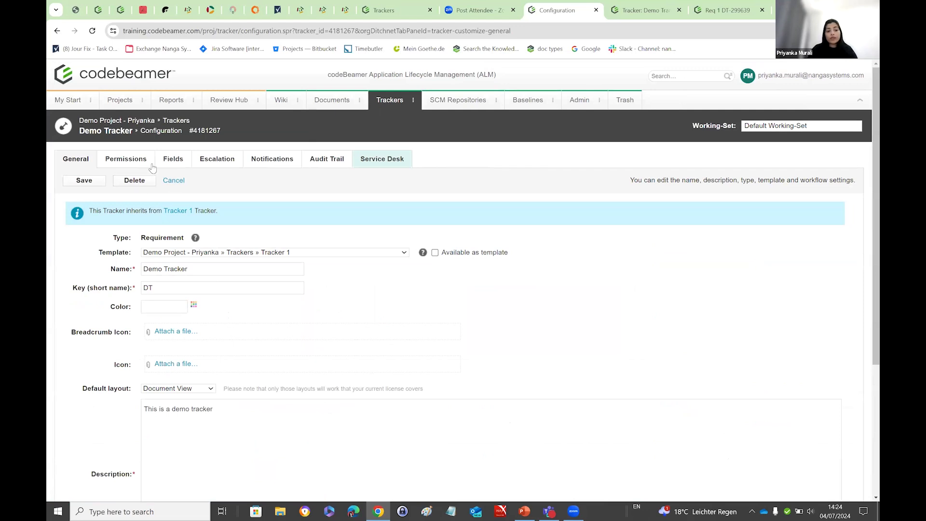
{"action": "scroll", "coordinate": [152, 167], "scroll_direction": "down", "scroll_amount": 3}
{"action": "left_click", "coordinate": [146, 428]}
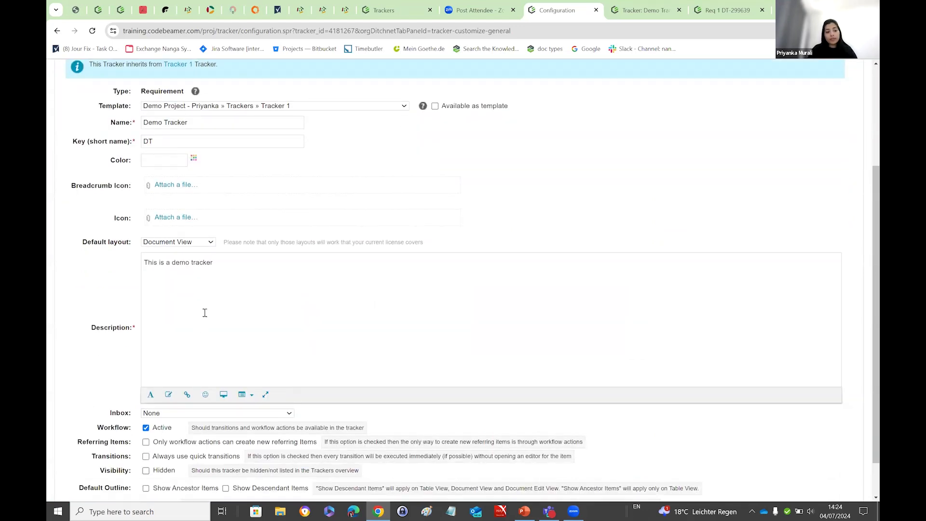
{"action": "scroll", "coordinate": [204, 314], "scroll_direction": "up", "scroll_amount": 3}
{"action": "left_click", "coordinate": [94, 180]}
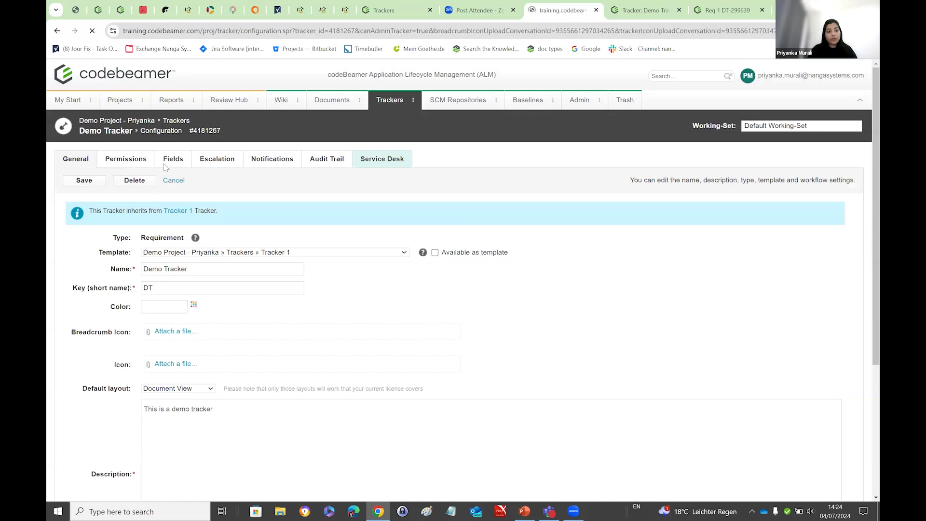
- Review Demo Tracker's state transitions, their permitted roles and the workflow diagram
{"action": "left_click", "coordinate": [182, 160]}
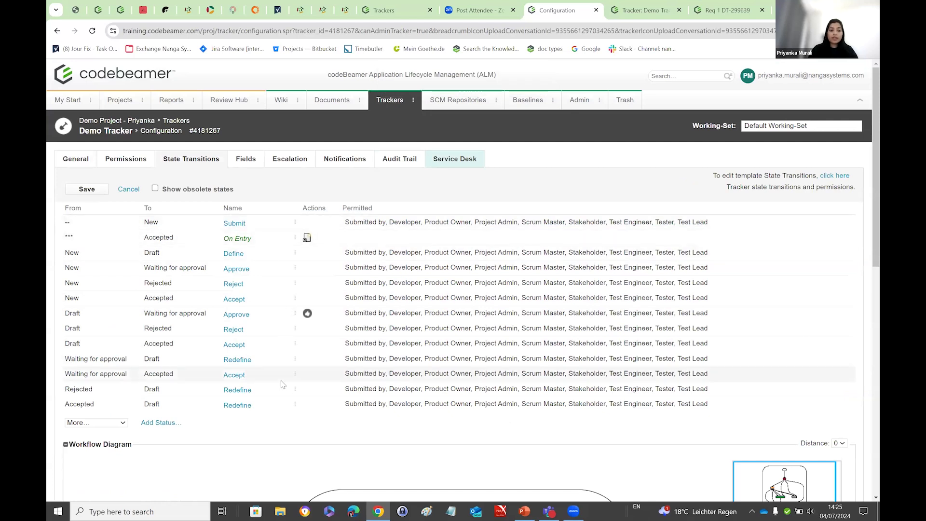
{"action": "left_click", "coordinate": [67, 159]}
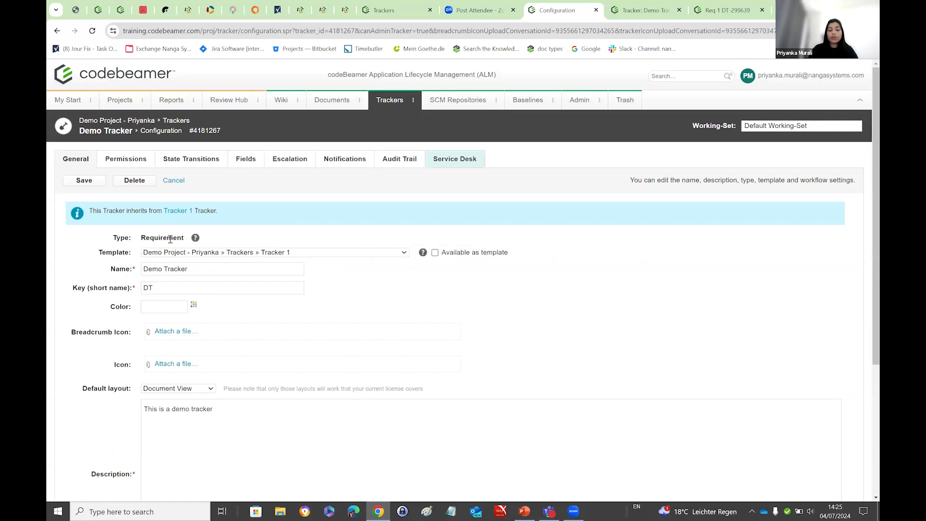
{"action": "left_click", "coordinate": [183, 160]}
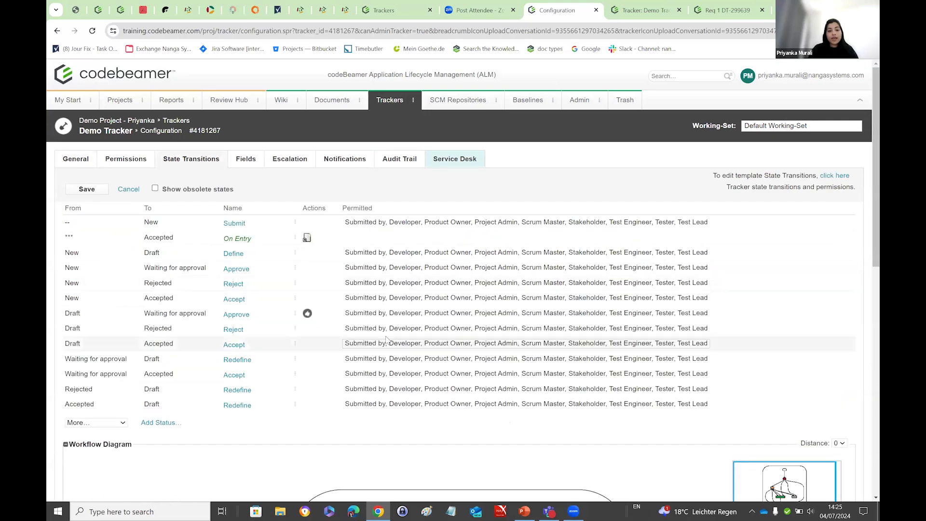
{"action": "scroll", "coordinate": [361, 322], "scroll_direction": "down", "scroll_amount": 5}
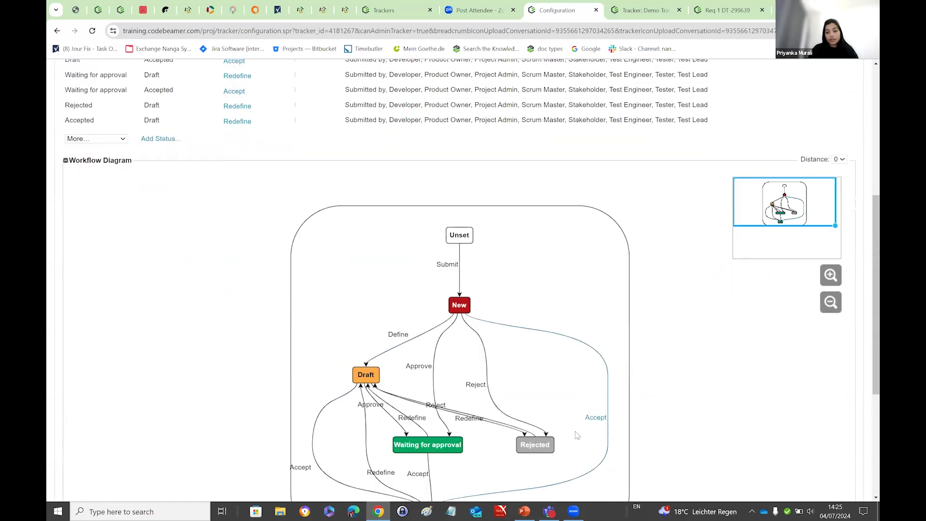
{"action": "scroll", "coordinate": [191, 273], "scroll_direction": "up", "scroll_amount": 3}
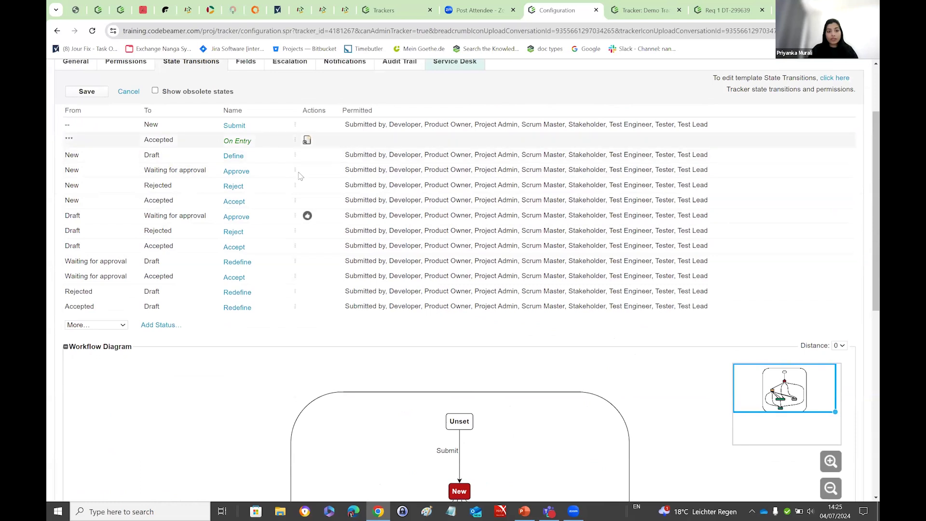
{"action": "scroll", "coordinate": [193, 275], "scroll_direction": "down", "scroll_amount": 1}
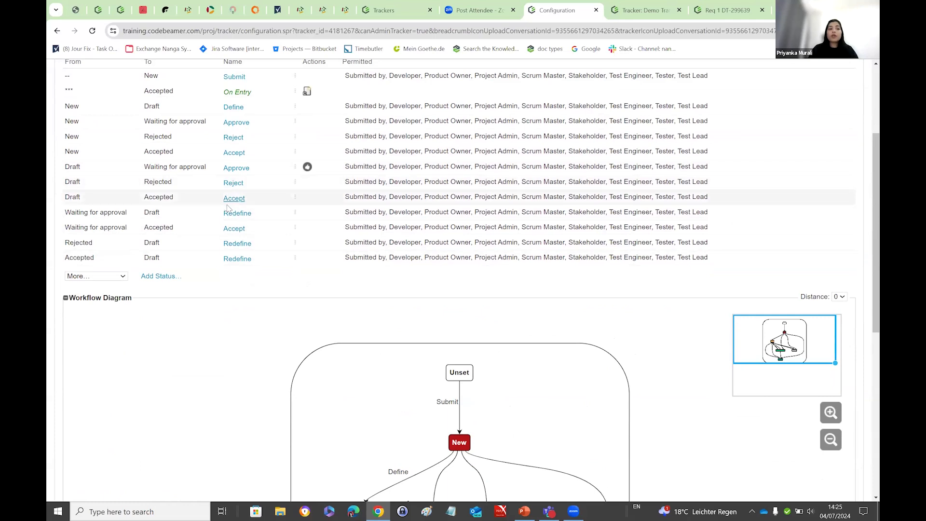
- Examine the settings for a new state transition, including the From and To statuses, and cancel without creating it
{"action": "left_click", "coordinate": [121, 279]}
{"action": "left_click", "coordinate": [116, 294]}
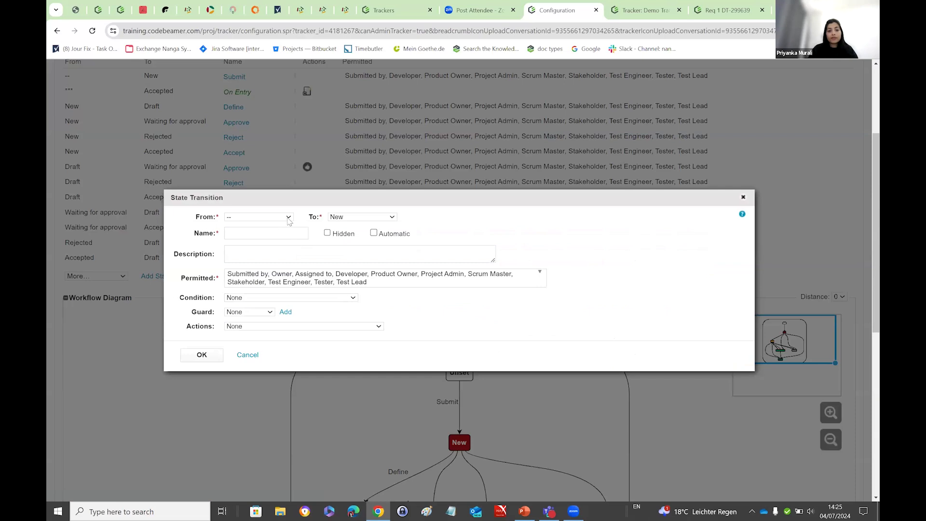
{"action": "left_click", "coordinate": [289, 218]}
{"action": "left_click", "coordinate": [343, 217]}
{"action": "left_click", "coordinate": [343, 217]}
{"action": "left_click", "coordinate": [344, 224]}
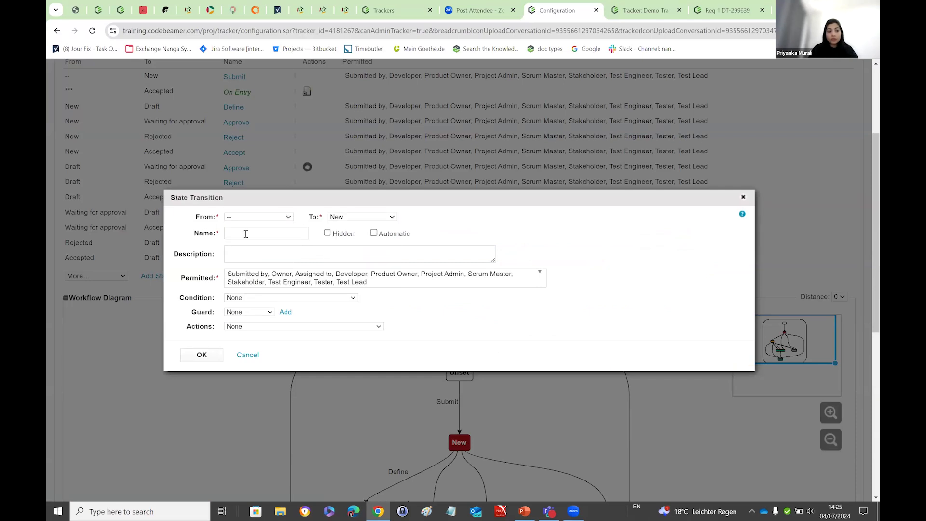
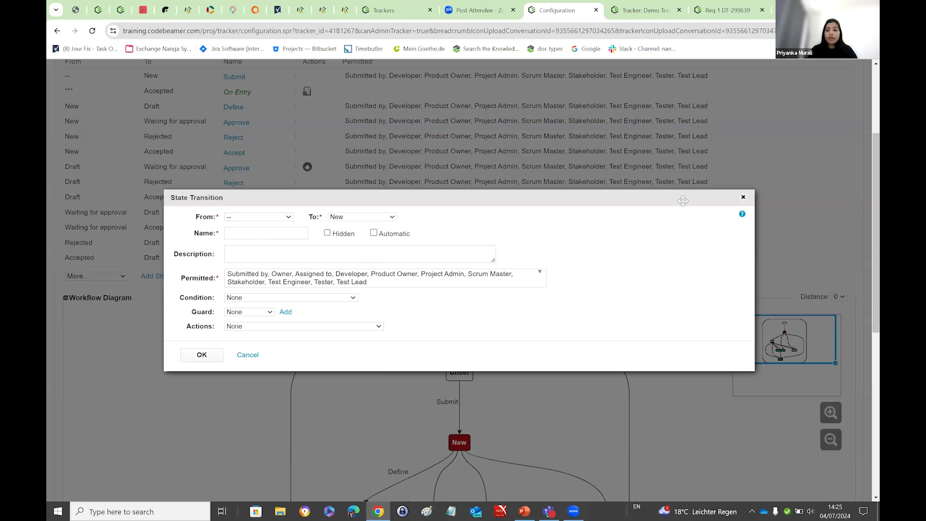
{"action": "key", "text": "Escape"}
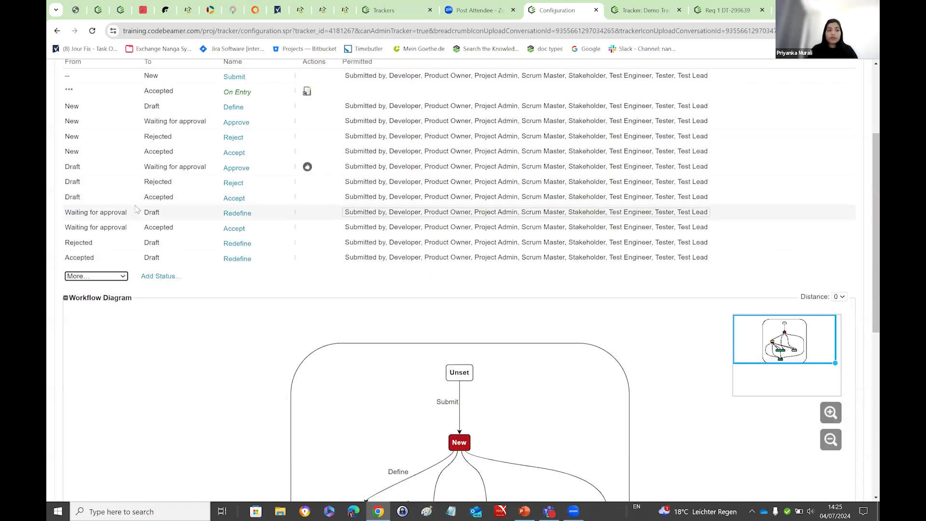
- Try the Hidden and Automatic options on the Redefine transition from Accepted to Draft and leave both off
{"action": "scroll", "coordinate": [177, 406], "scroll_direction": "up", "scroll_amount": 3}
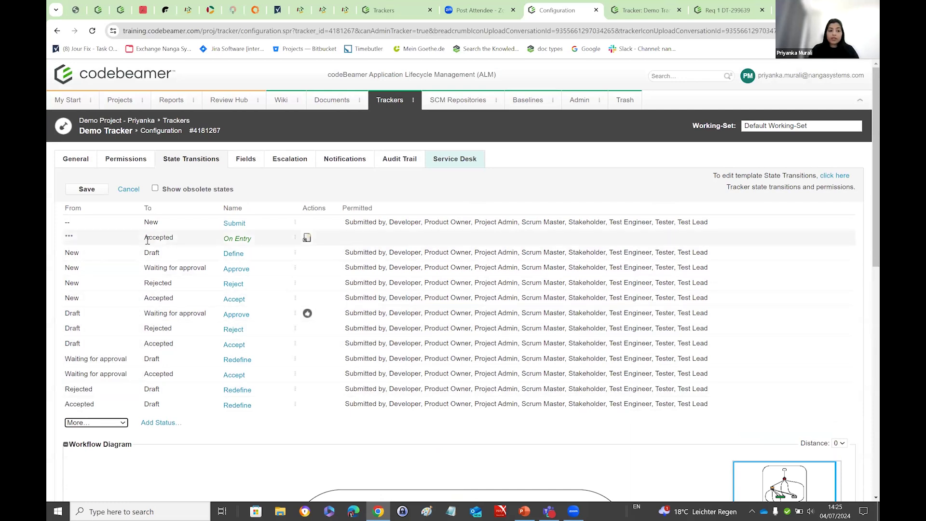
{"action": "left_click", "coordinate": [238, 405]}
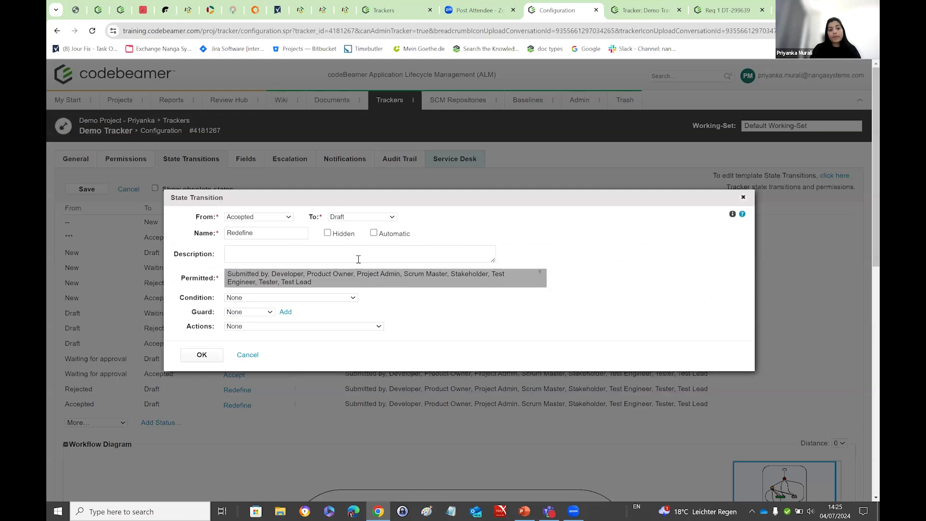
{"action": "left_click", "coordinate": [328, 234]}
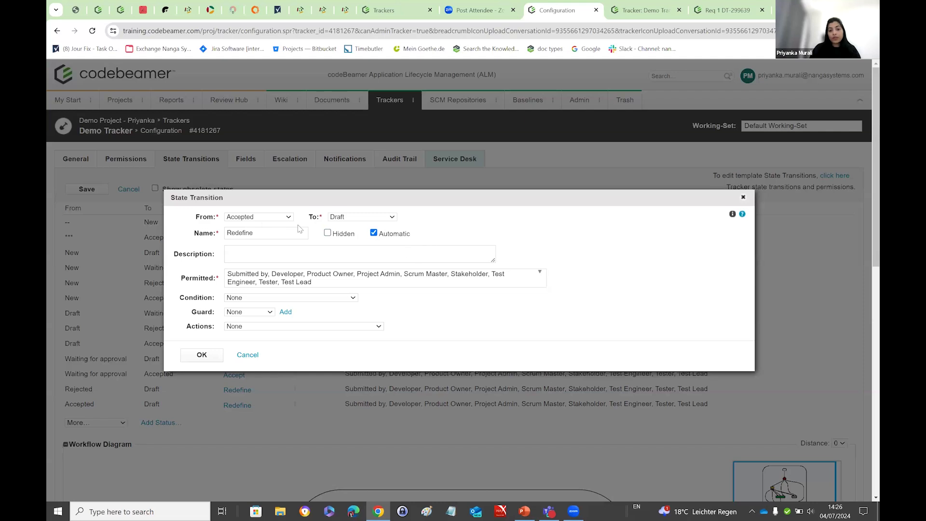
{"action": "left_click", "coordinate": [374, 233]}
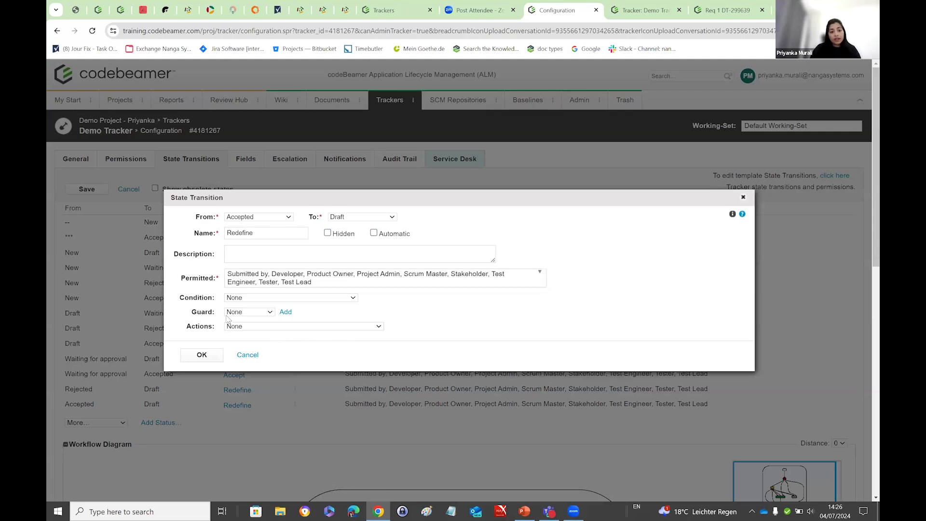
- Examine the condition choices for a new guard on the Accepted to Draft transition and close it without saving
{"action": "left_click", "coordinate": [285, 312]}
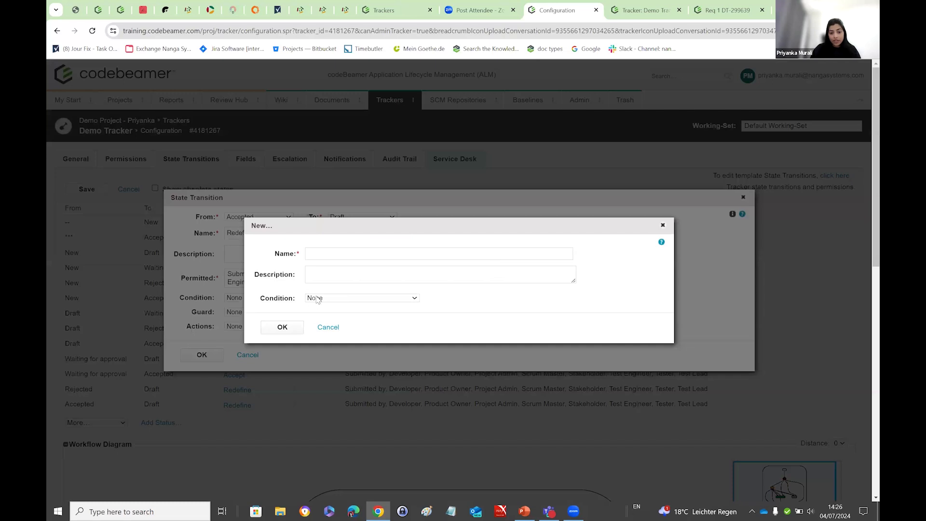
{"action": "left_click", "coordinate": [317, 299]}
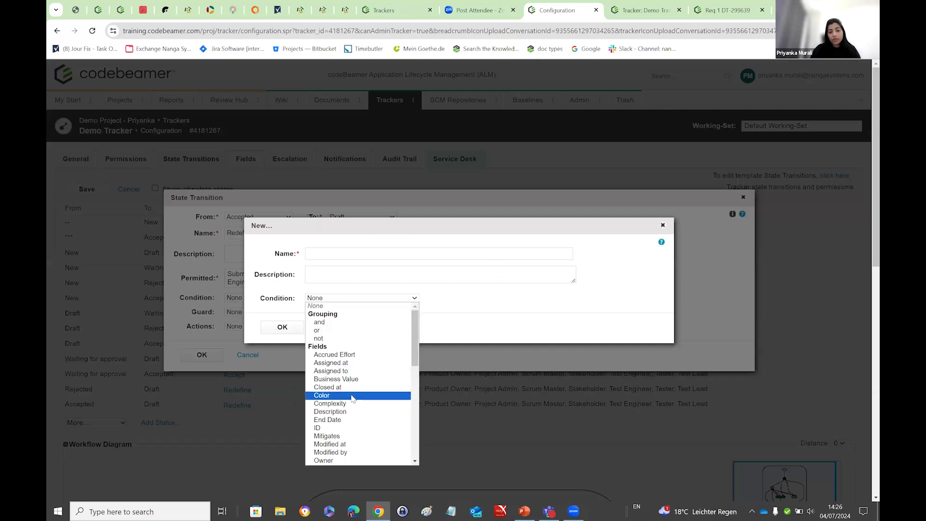
{"action": "left_click", "coordinate": [469, 337]}
{"action": "left_click", "coordinate": [663, 226]}
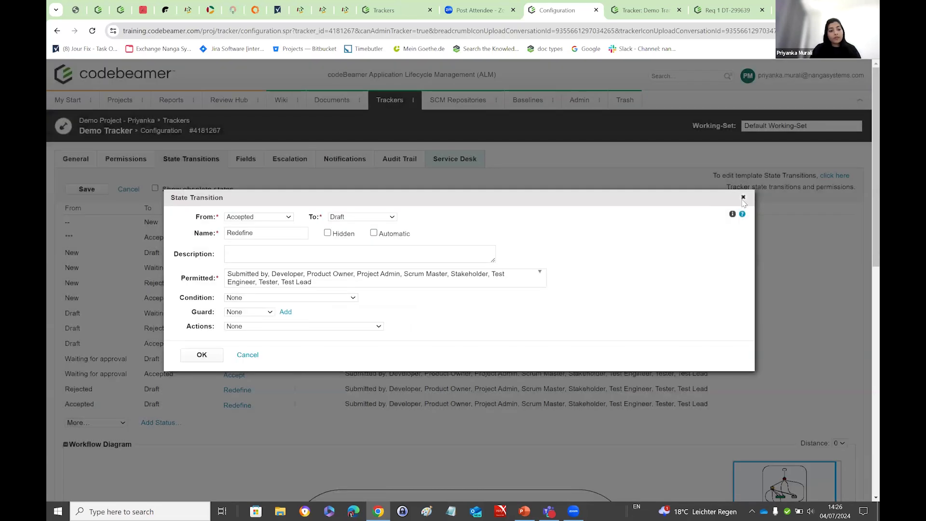
{"action": "left_click", "coordinate": [743, 197]}
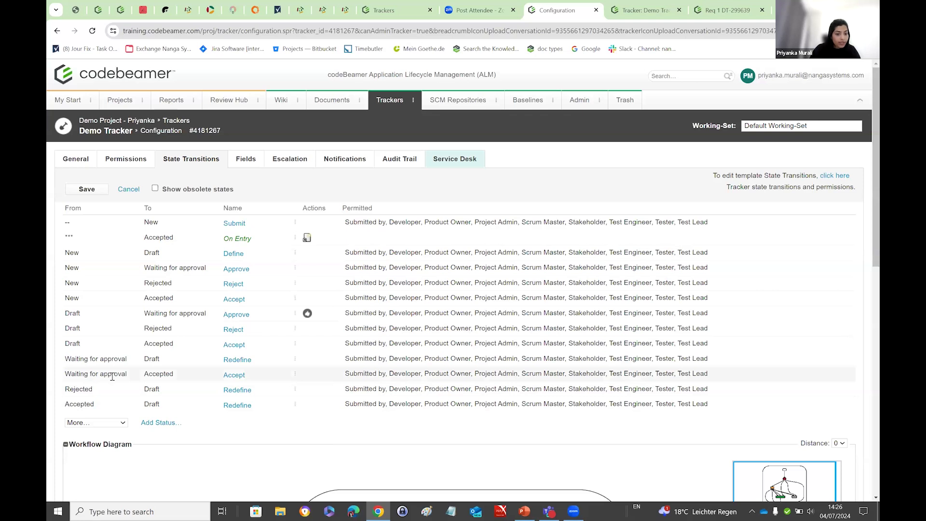
- Review the Accept transition from Waiting for approval to Accepted and the condition choices for a new guard, without adding one
{"action": "left_click", "coordinate": [234, 375]}
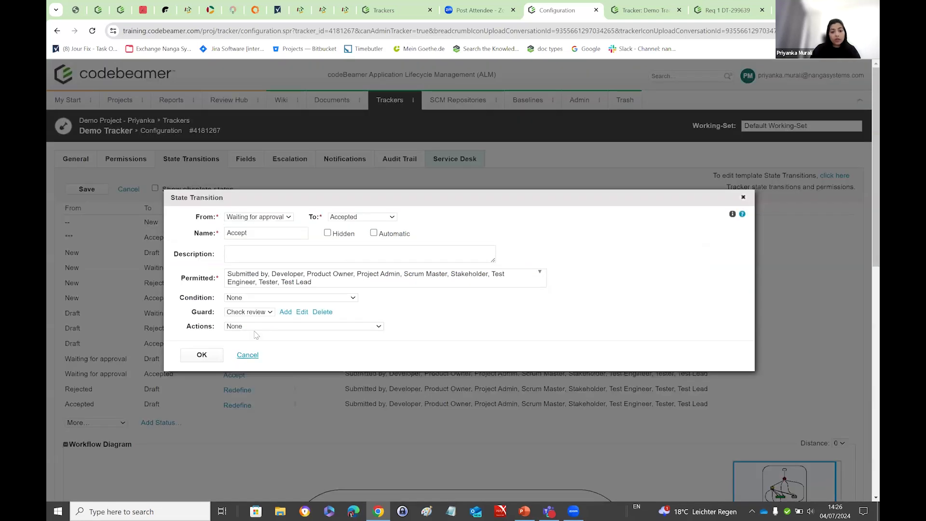
{"action": "left_click", "coordinate": [285, 313]}
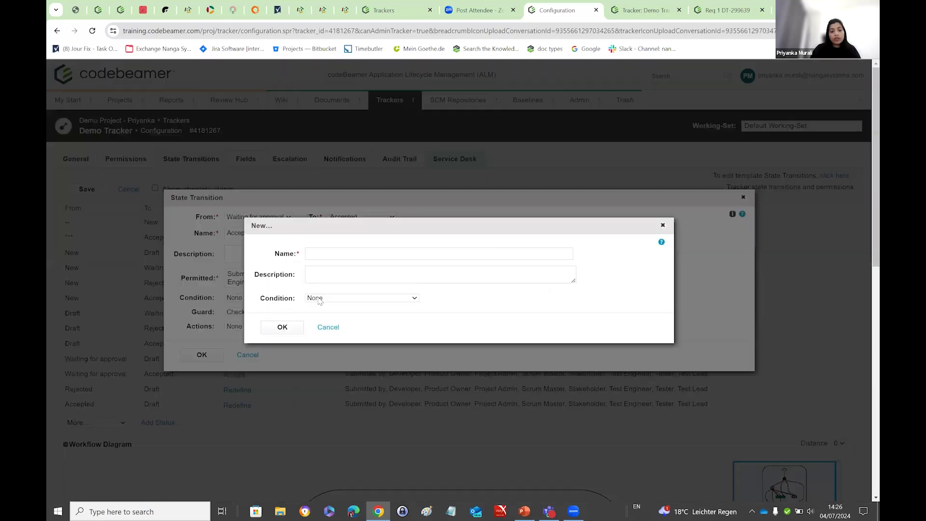
{"action": "left_click", "coordinate": [316, 299]}
{"action": "scroll", "coordinate": [350, 424], "scroll_direction": "down", "scroll_amount": 5}
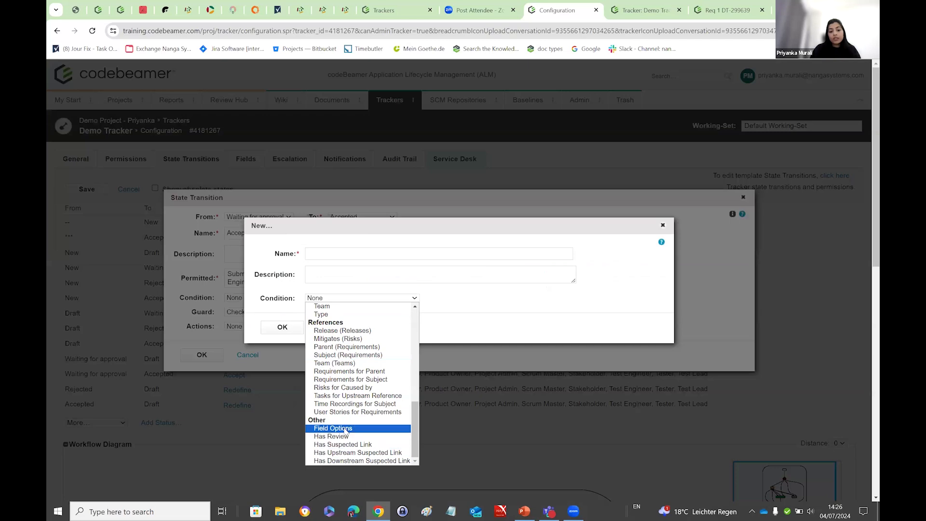
{"action": "left_click", "coordinate": [470, 335]}
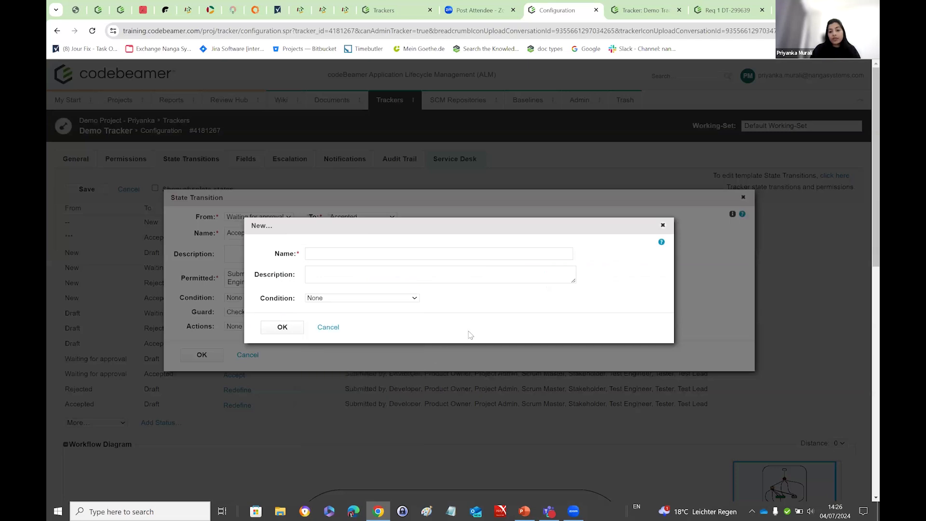
{"action": "left_click", "coordinate": [663, 226]}
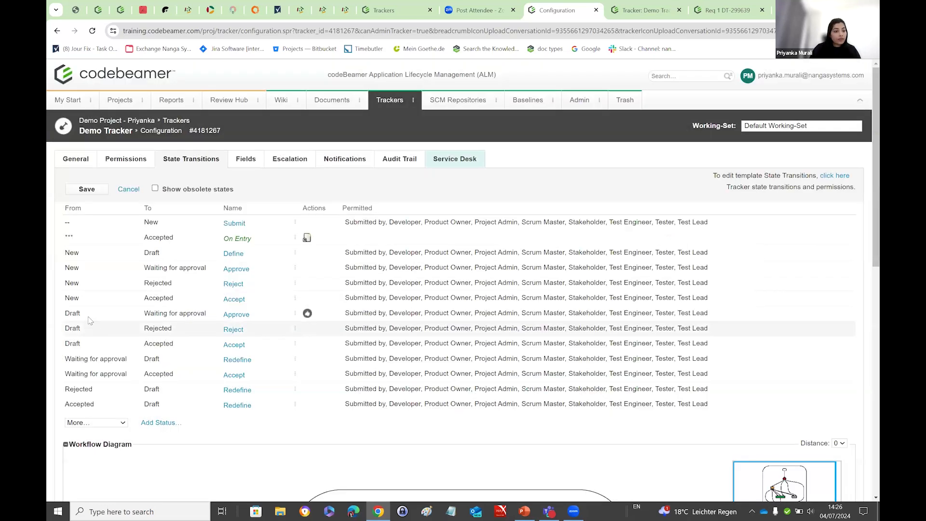
- Examine the action types available for the Approve transition from Draft to Waiting for approval and close it unchanged
{"action": "left_click", "coordinate": [239, 314]}
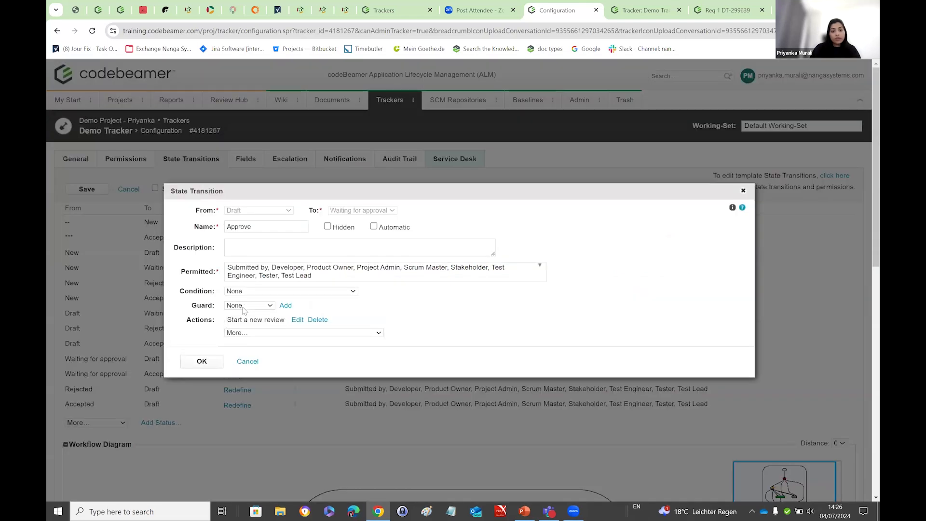
{"action": "left_click", "coordinate": [295, 333]}
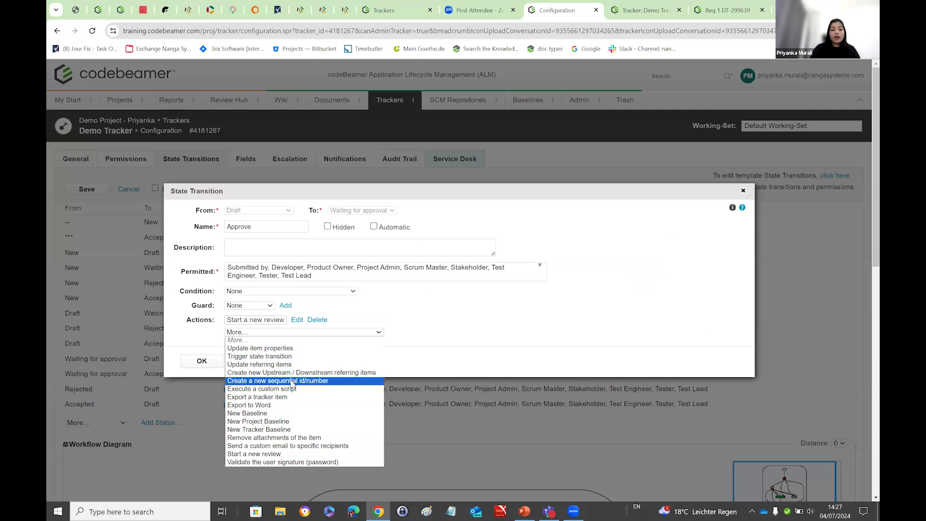
{"action": "left_click", "coordinate": [543, 308]}
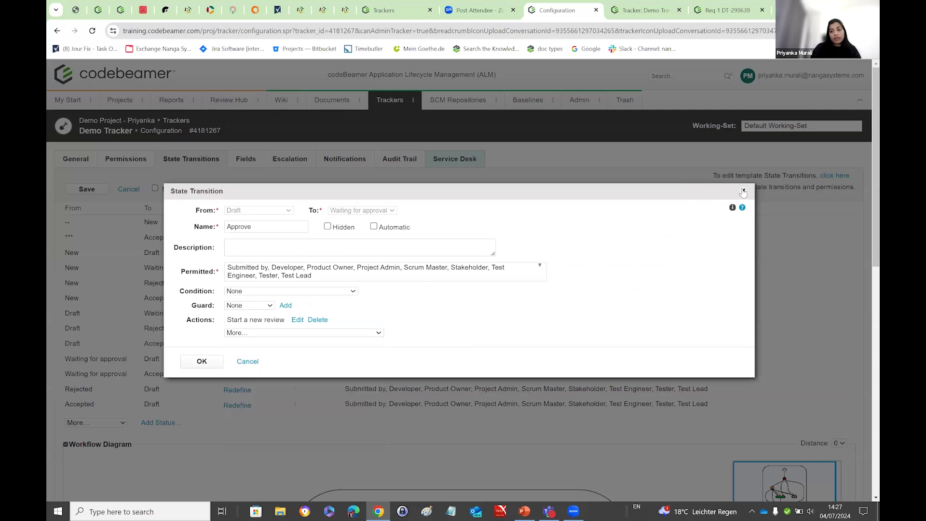
{"action": "left_click", "coordinate": [743, 191]}
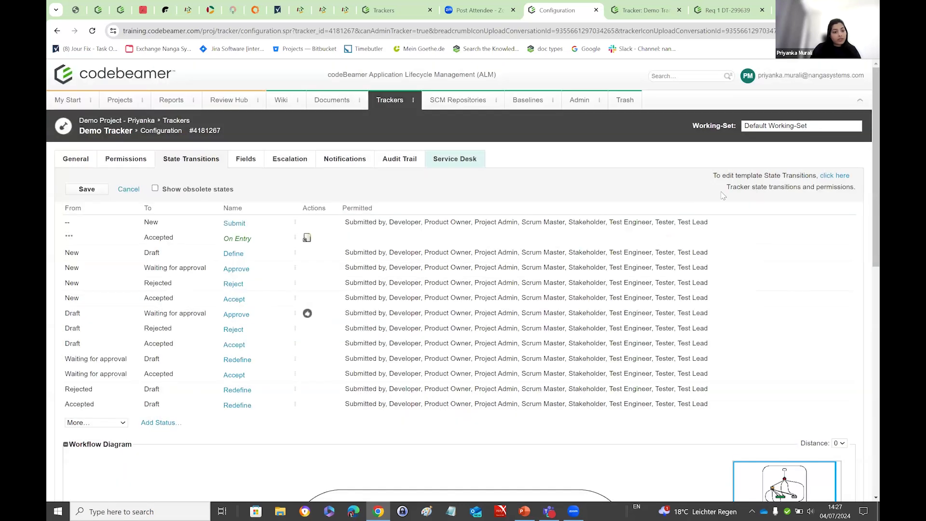
- Review the available actions of the Redefine transition from Accepted to Draft and close it unchanged
{"action": "scroll", "coordinate": [210, 353], "scroll_direction": "down", "scroll_amount": 1}
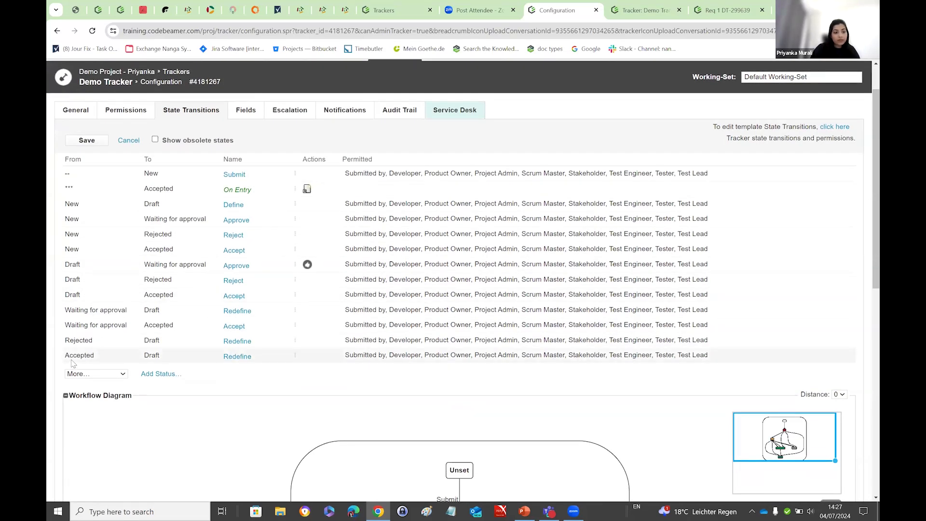
{"action": "left_click", "coordinate": [237, 357]}
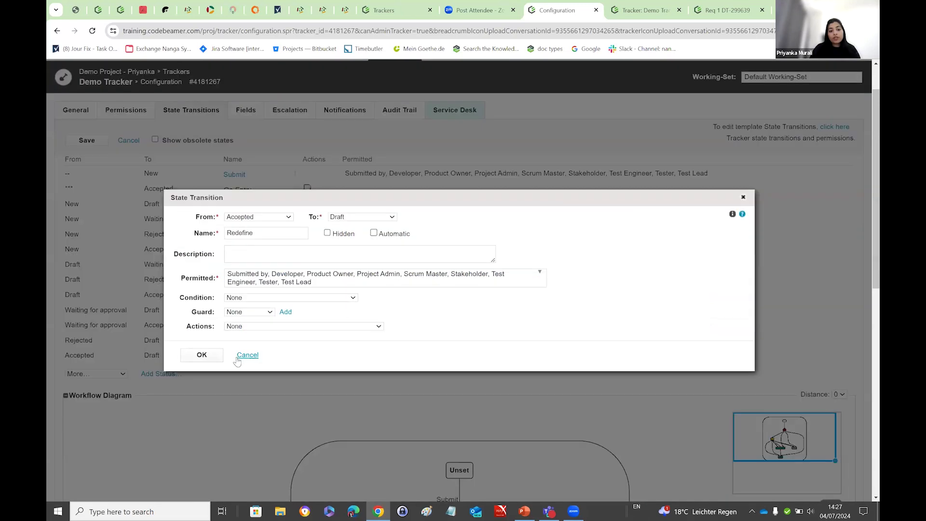
{"action": "left_click", "coordinate": [259, 327]}
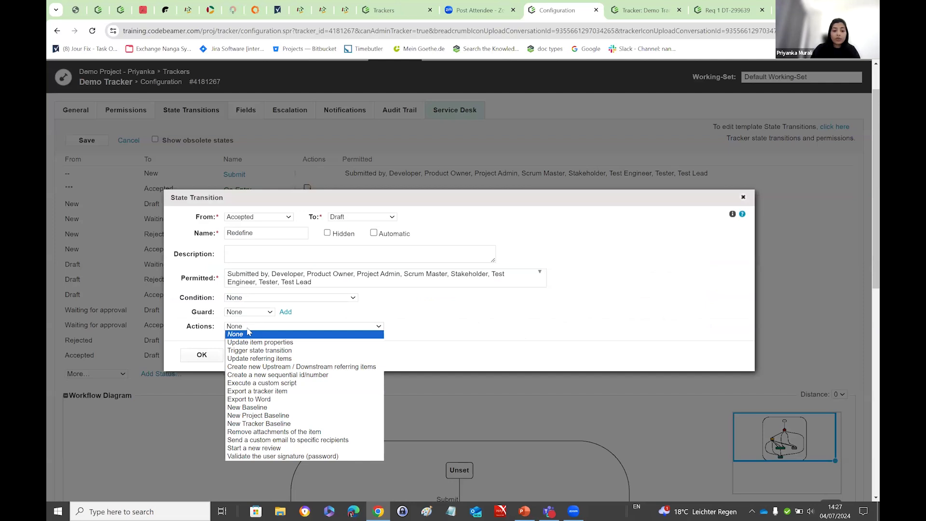
{"action": "left_click", "coordinate": [386, 315]}
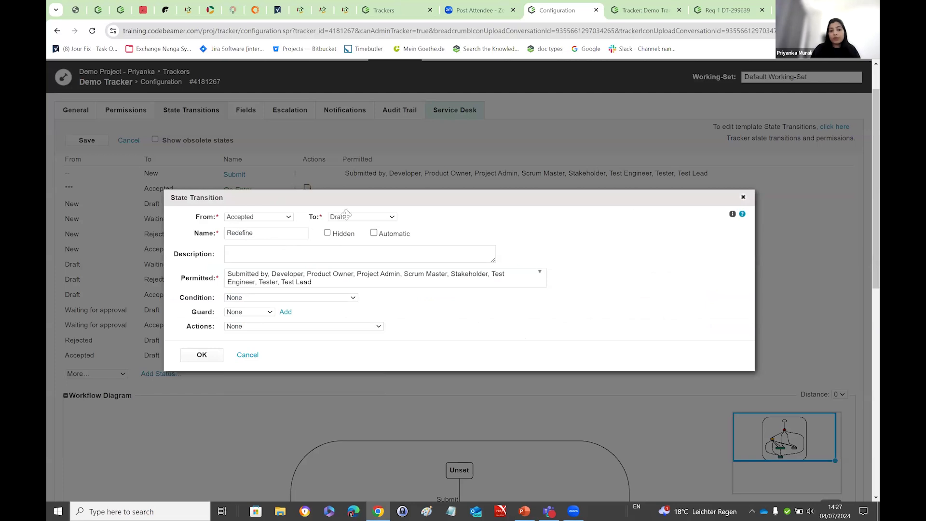
{"action": "left_click", "coordinate": [743, 197]}
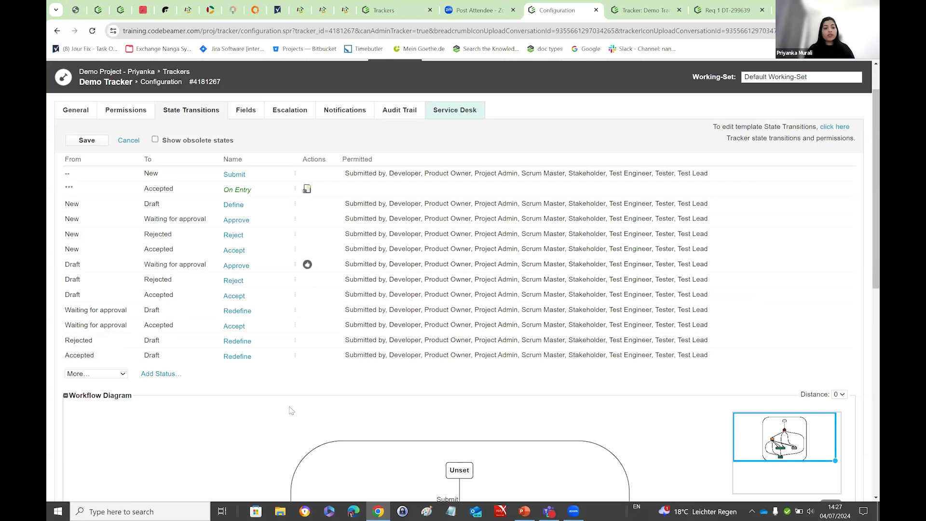
- Try an Update item properties action that sets Assigned to on the Accepted to Draft transition, and discard it without choosing a member or role
{"action": "left_click", "coordinate": [237, 357]}
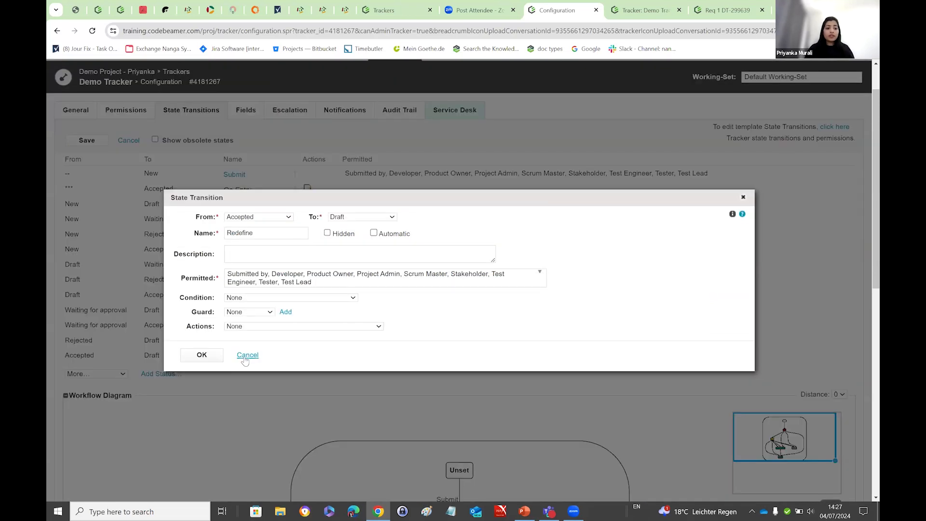
{"action": "left_click", "coordinate": [277, 327]}
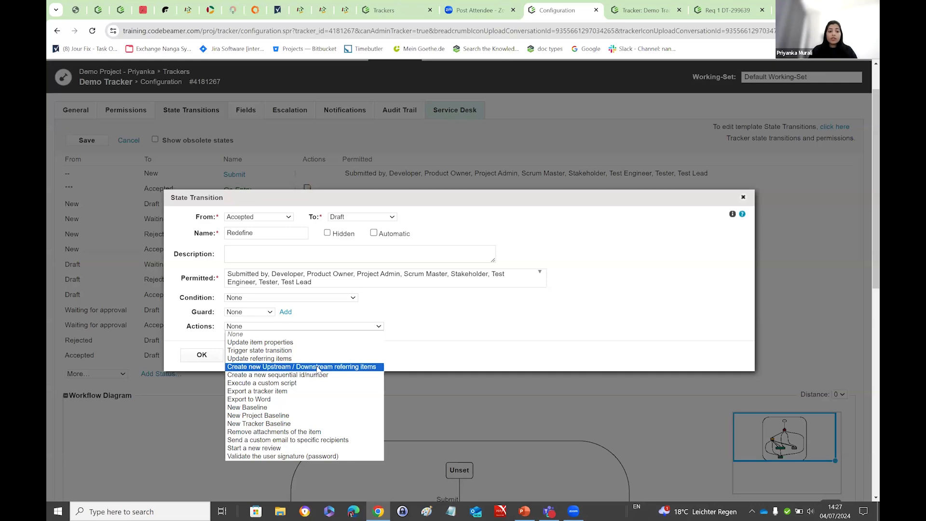
{"action": "left_click", "coordinate": [316, 343]}
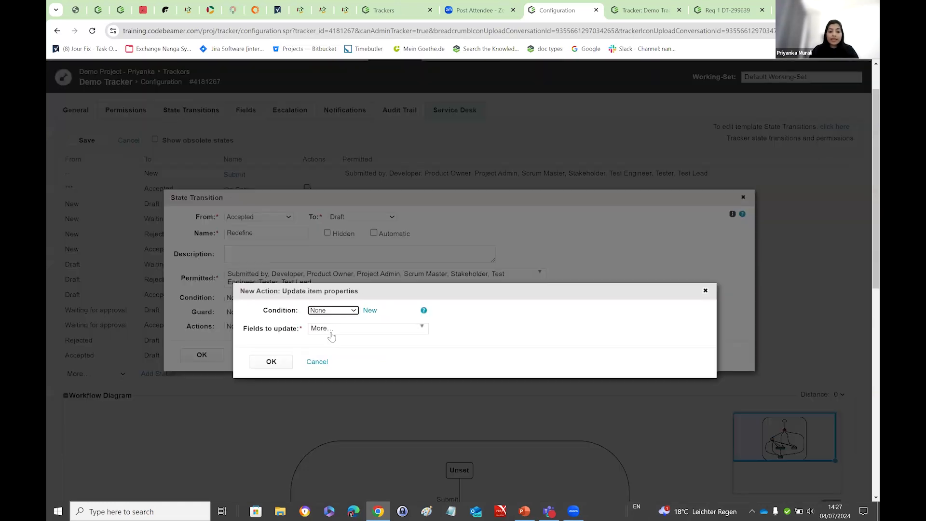
{"action": "left_click", "coordinate": [334, 330]}
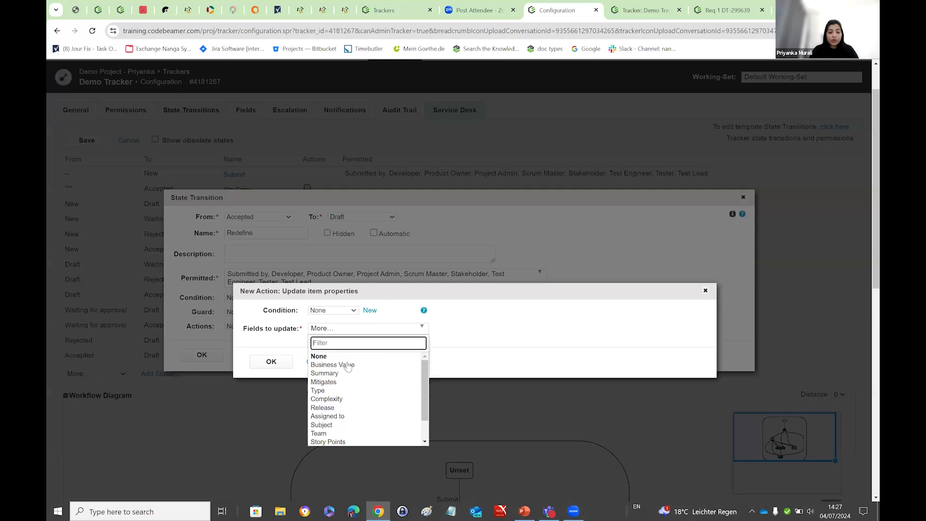
{"action": "left_click", "coordinate": [347, 417]}
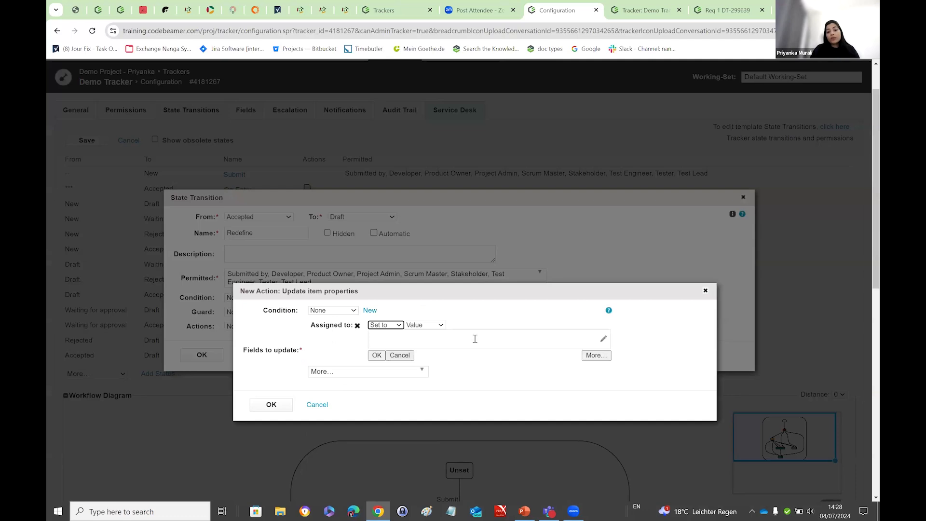
{"action": "left_click", "coordinate": [603, 339]}
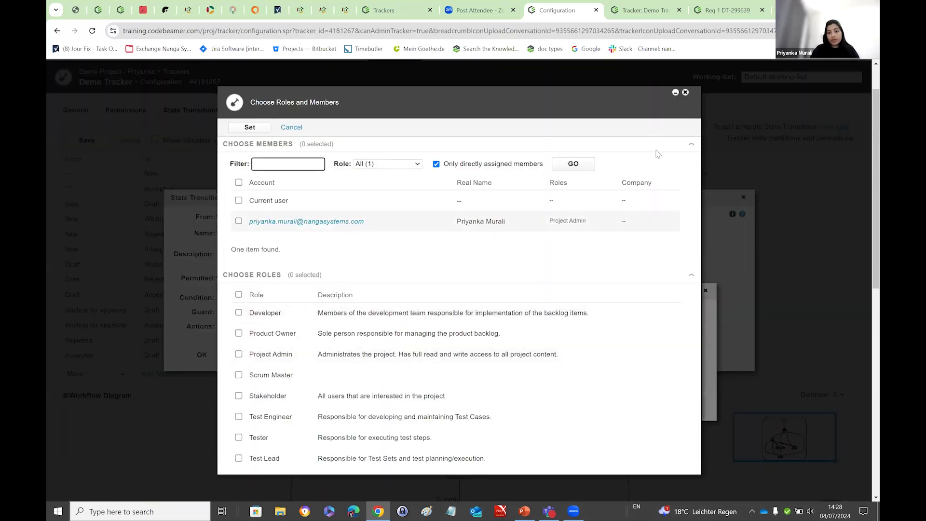
{"action": "left_click", "coordinate": [685, 93]}
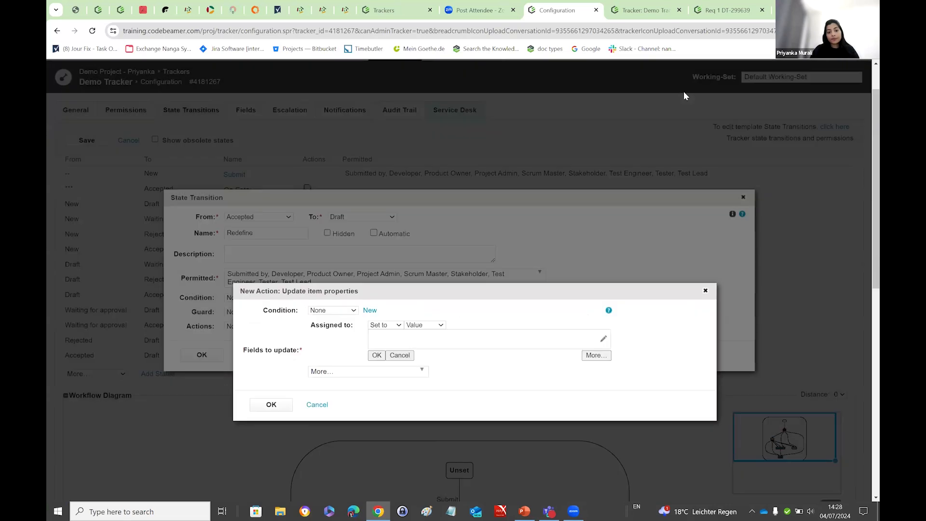
{"action": "left_click", "coordinate": [706, 291]}
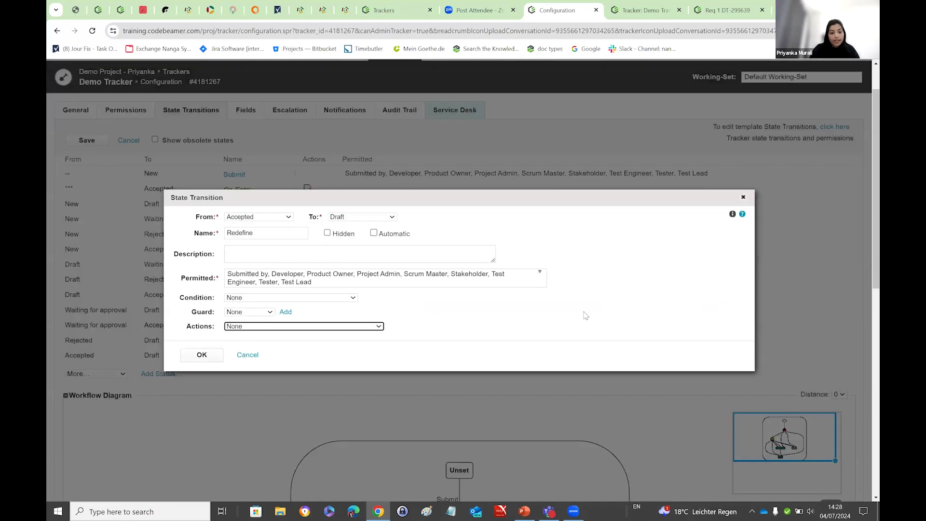
- Examine the reference targets for the Update referring items action, including Parent (Requirements), and close the Accepted to Draft transition without adding an action
{"action": "left_click", "coordinate": [378, 326]}
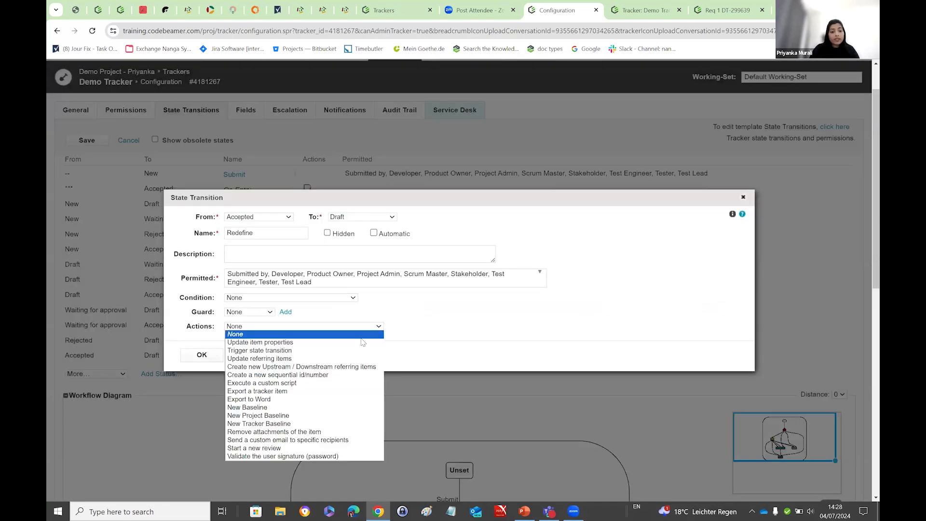
{"action": "left_click", "coordinate": [340, 359]}
{"action": "mouse_move", "coordinate": [331, 367]}
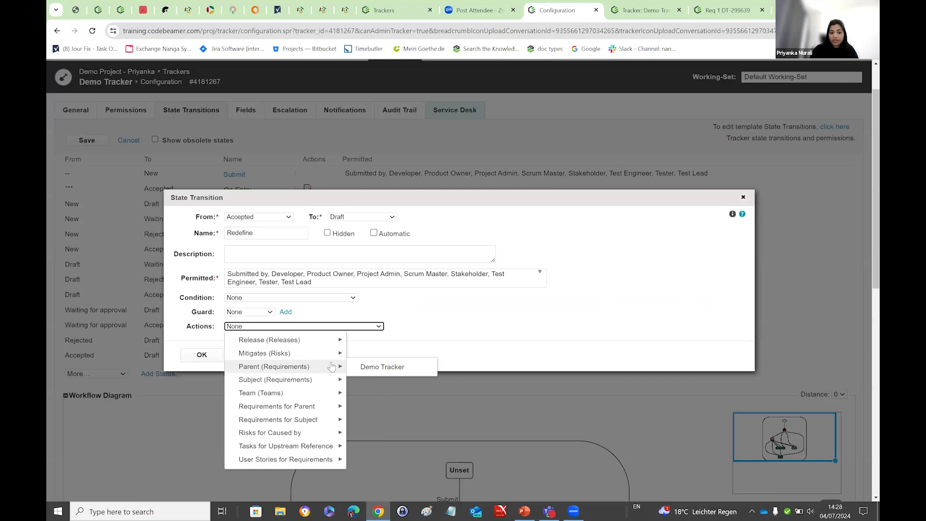
{"action": "left_click", "coordinate": [465, 311]}
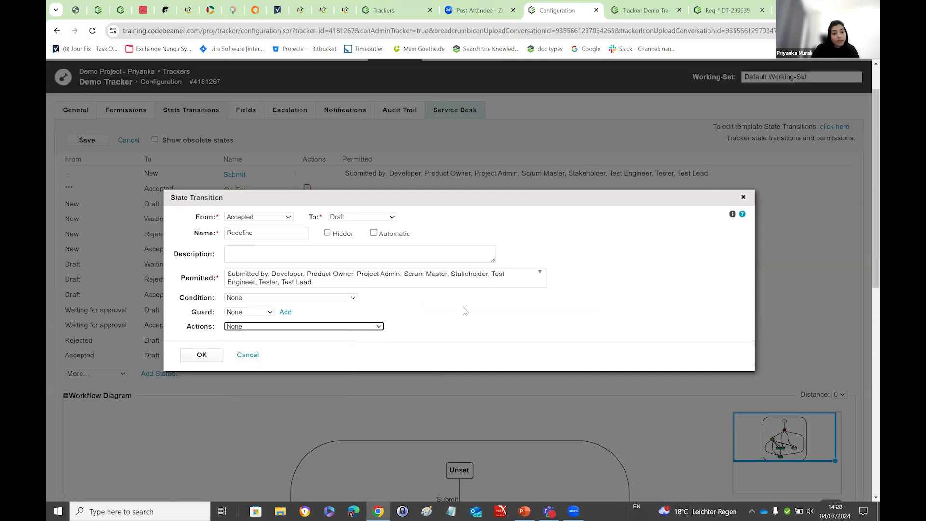
{"action": "left_click", "coordinate": [379, 327]}
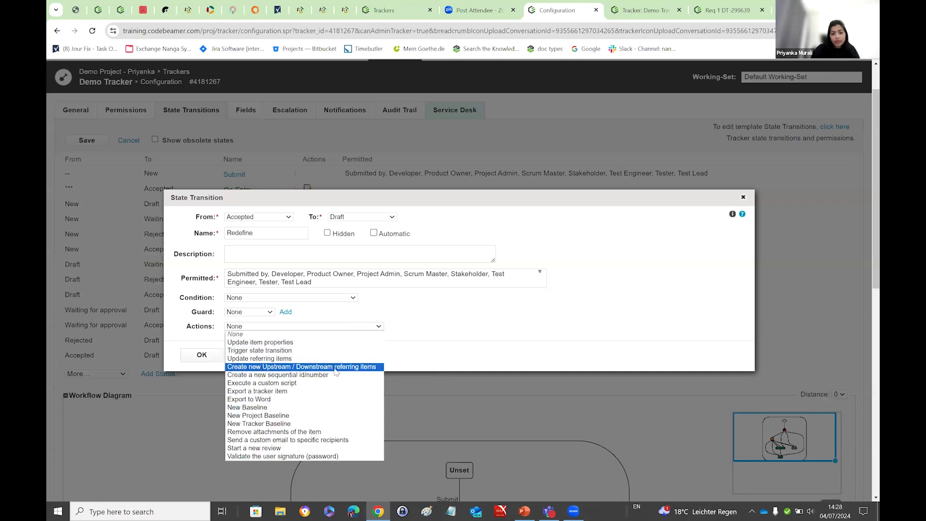
{"action": "left_click", "coordinate": [431, 328]}
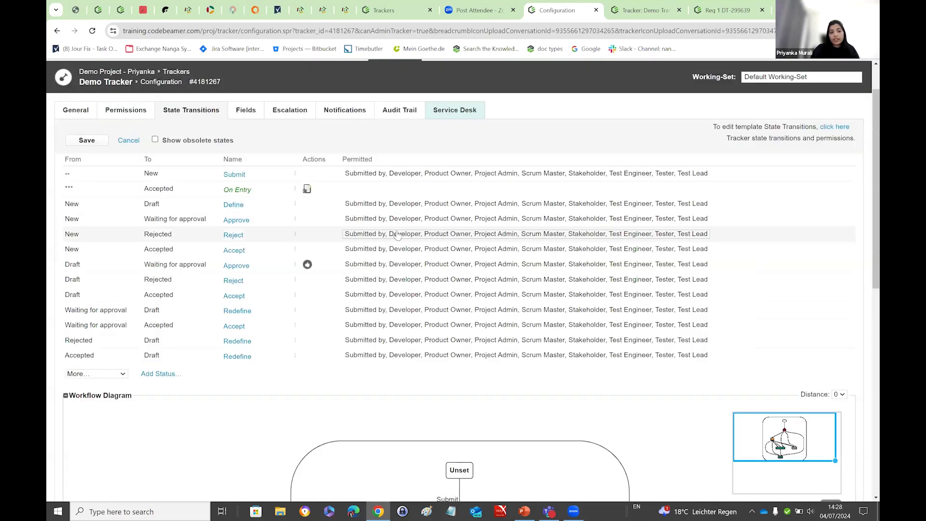
- Review the Accepted state's On Entry action that creates Tasks, including its Summary formula and Distribution field, and close the action unchanged
{"action": "left_click", "coordinate": [743, 198]}
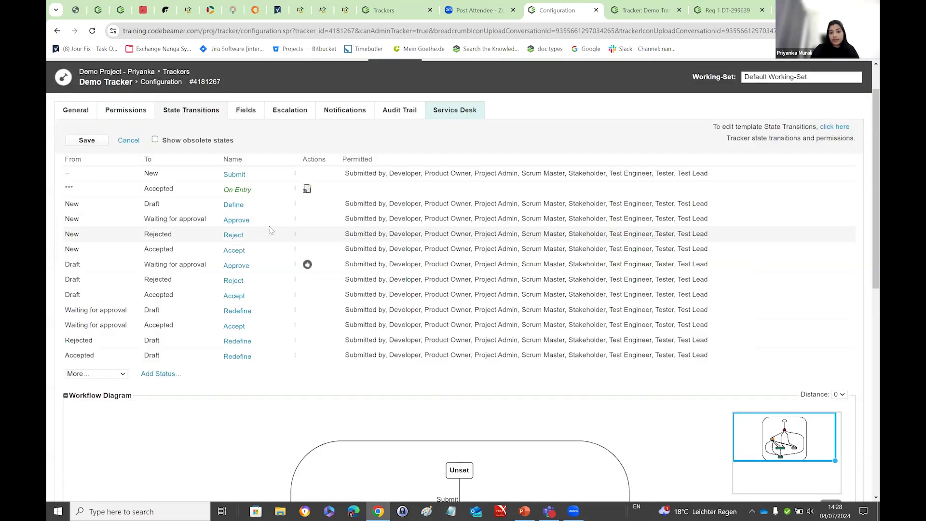
{"action": "left_click", "coordinate": [245, 191]}
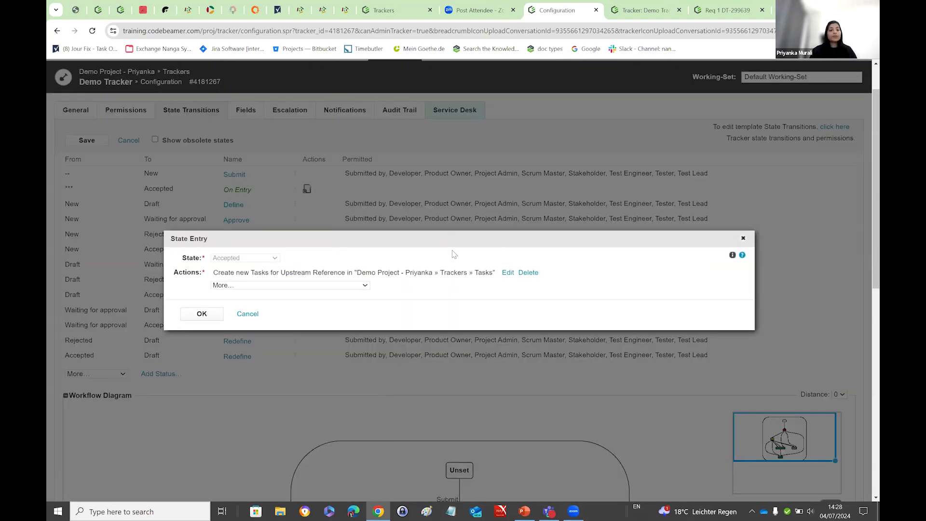
{"action": "left_click", "coordinate": [509, 273]}
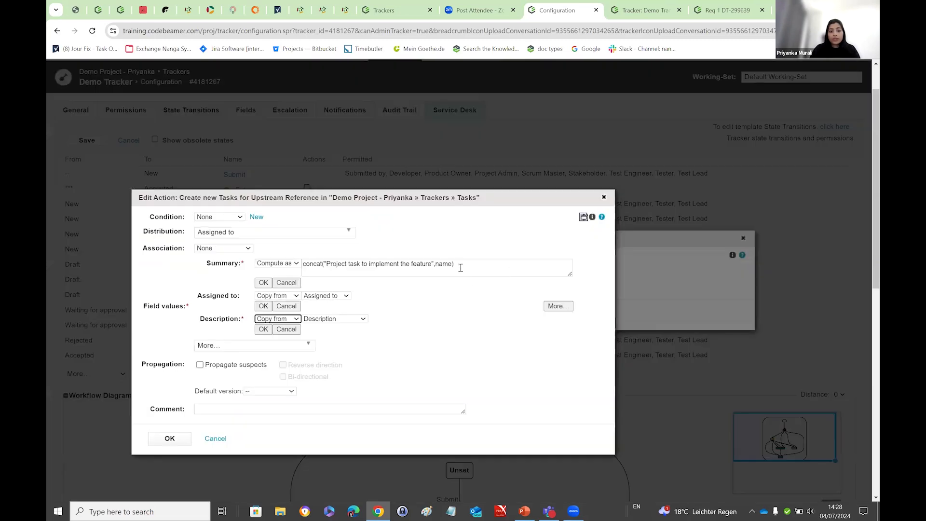
{"action": "left_click_drag", "start_coordinate": [460, 268], "coordinate": [299, 269]}
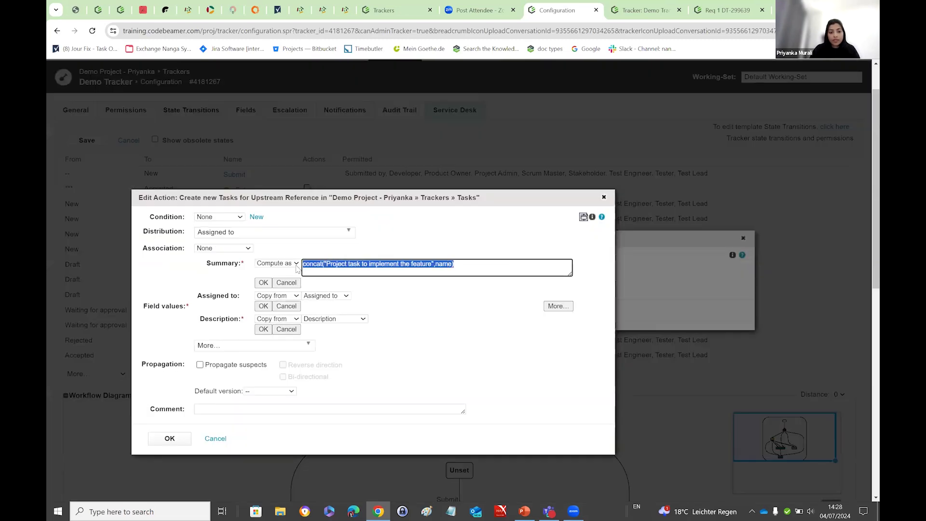
{"action": "left_click", "coordinate": [346, 269]}
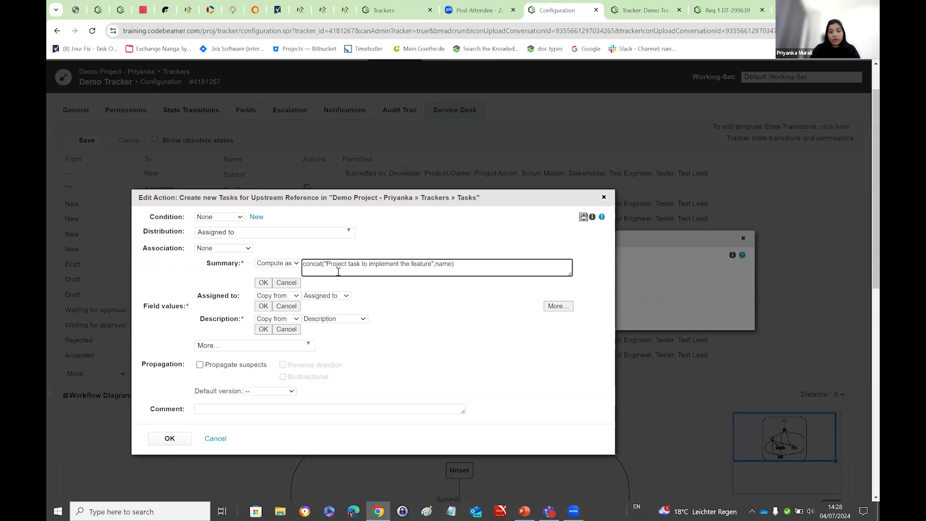
{"action": "double_click", "coordinate": [160, 232]}
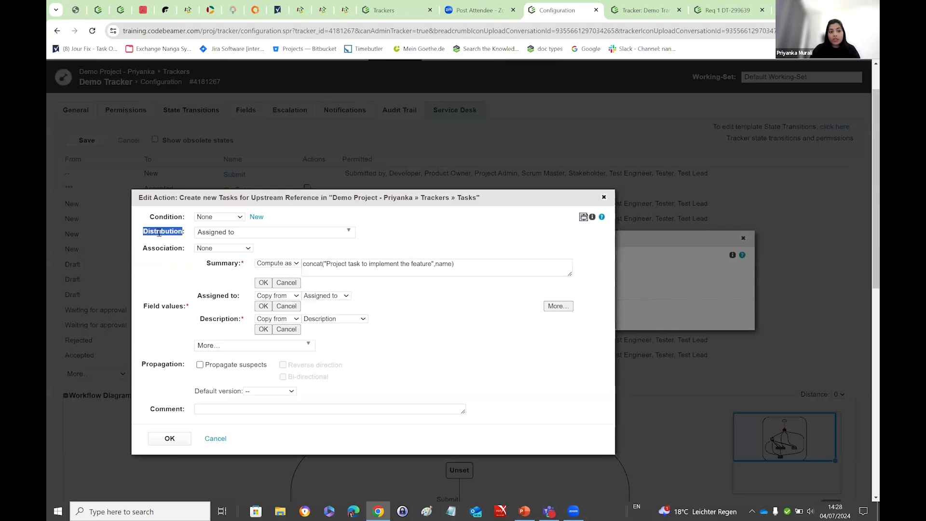
{"action": "mouse_move", "coordinate": [217, 234]}
{"action": "key", "text": "Escape"}
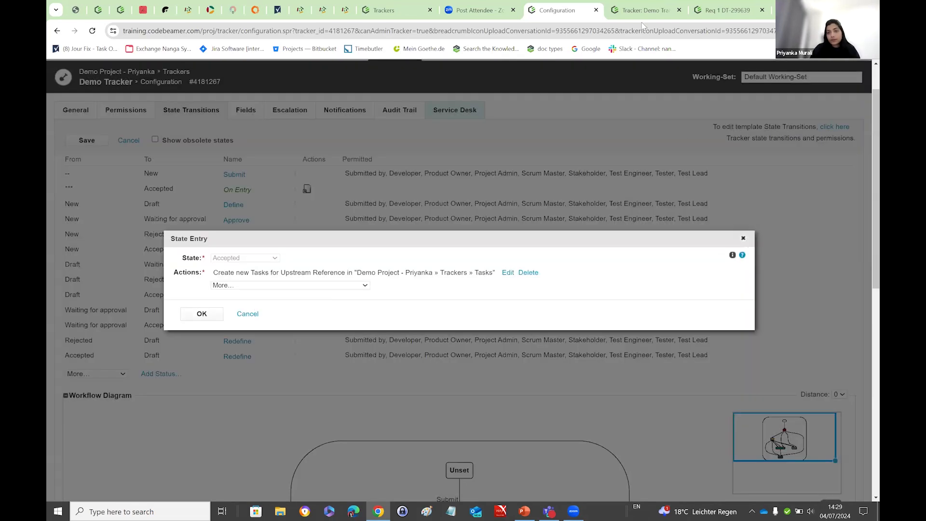
- Switch to the Demo Tracker items and set Assigned to on Req 2 to the listed Project Admin member
{"action": "left_click", "coordinate": [645, 10]}
{"action": "left_click", "coordinate": [534, 252]}
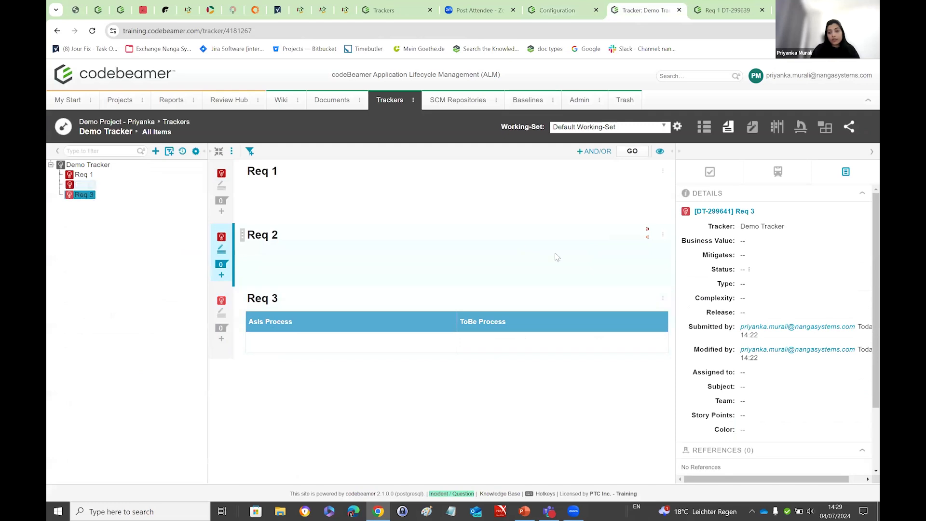
{"action": "left_click", "coordinate": [754, 378]}
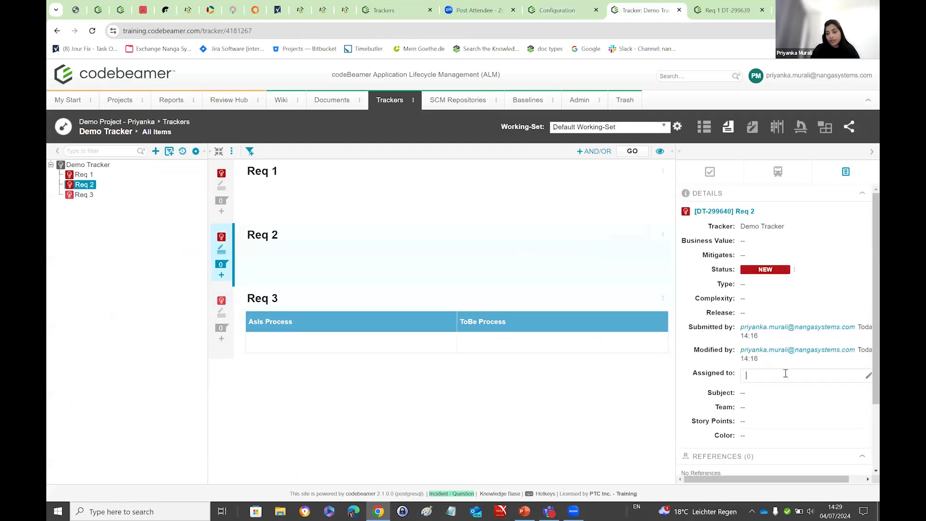
{"action": "left_click", "coordinate": [867, 375]}
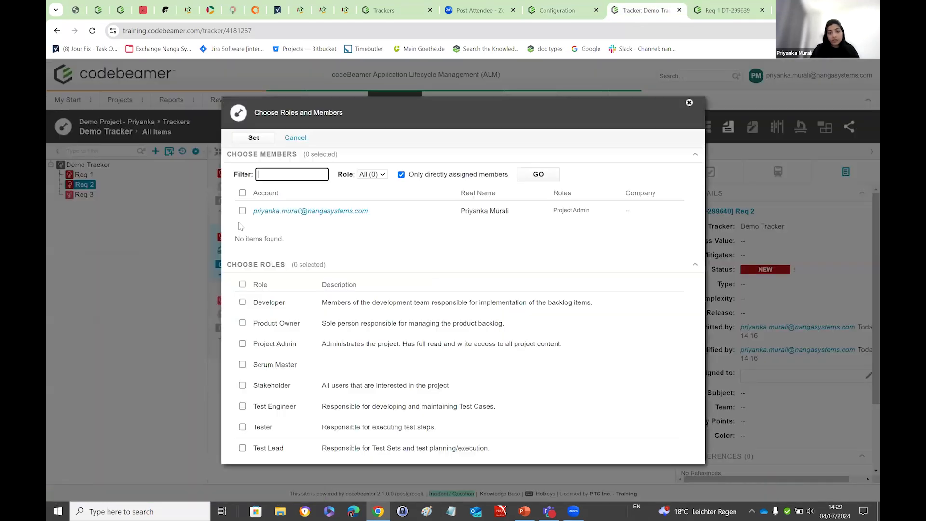
{"action": "left_click", "coordinate": [243, 210]}
{"action": "left_click", "coordinate": [253, 138]}
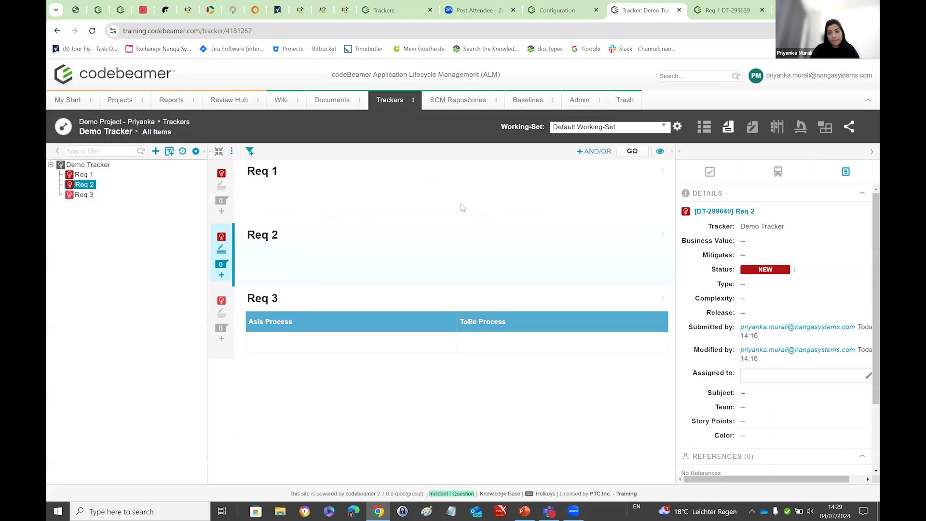
- Move Req 2 from New to Accepted with the Accept transition, save it, and open its downstream task
{"action": "left_click", "coordinate": [794, 270]}
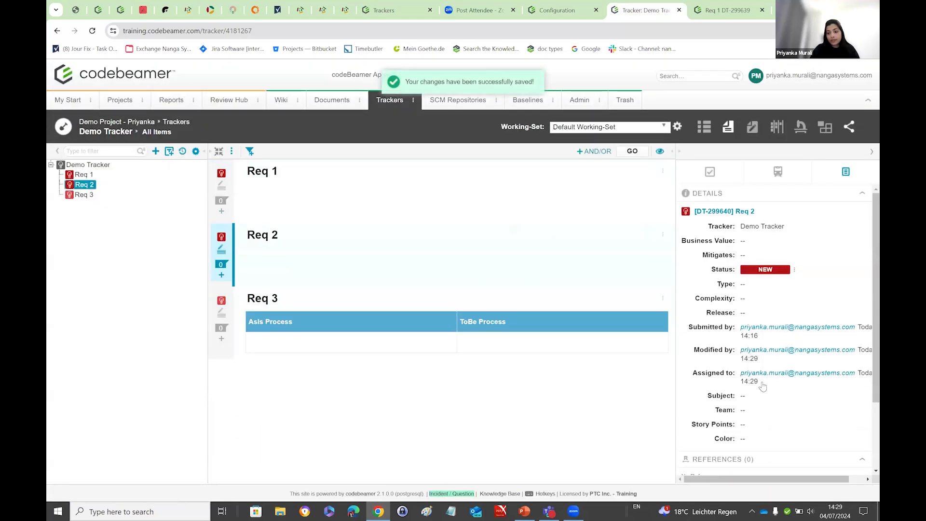
{"action": "scroll", "coordinate": [763, 386], "scroll_direction": "down", "scroll_amount": 3}
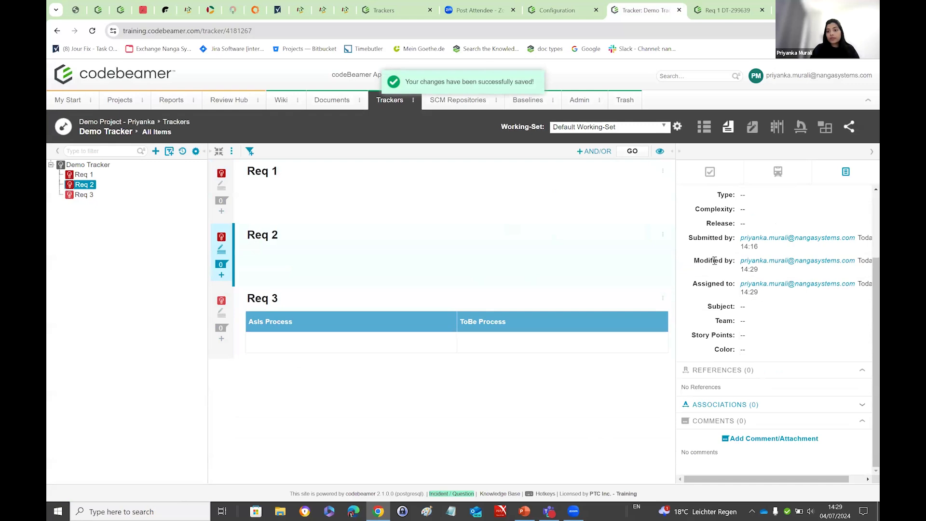
{"action": "scroll", "coordinate": [715, 261], "scroll_direction": "up", "scroll_amount": 3}
{"action": "left_click", "coordinate": [794, 271]}
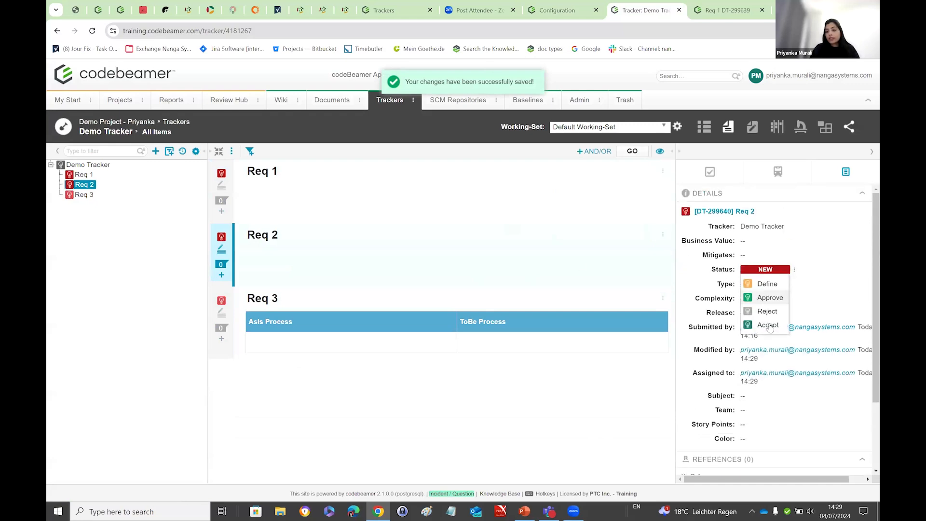
{"action": "left_click", "coordinate": [766, 325]}
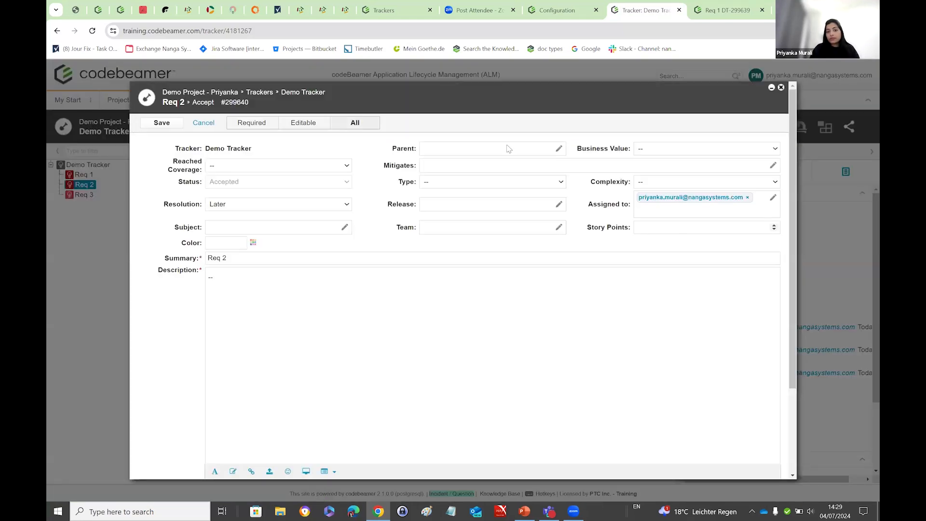
{"action": "left_click", "coordinate": [165, 123]}
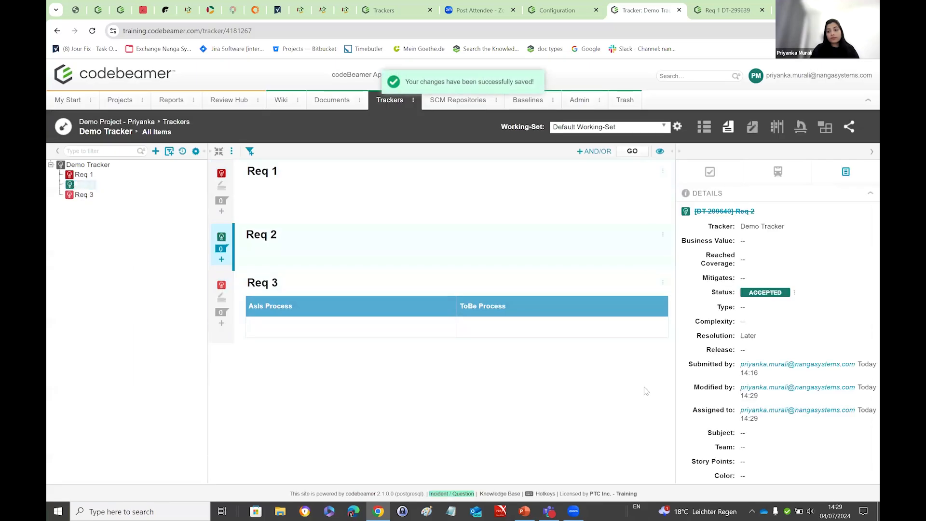
{"action": "scroll", "coordinate": [707, 423], "scroll_direction": "down", "scroll_amount": 3}
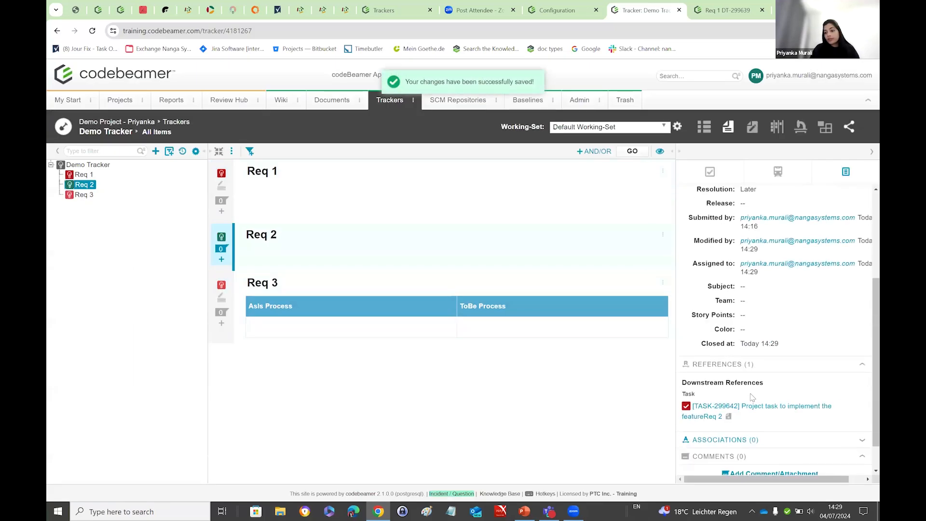
{"action": "left_click", "coordinate": [710, 413]}
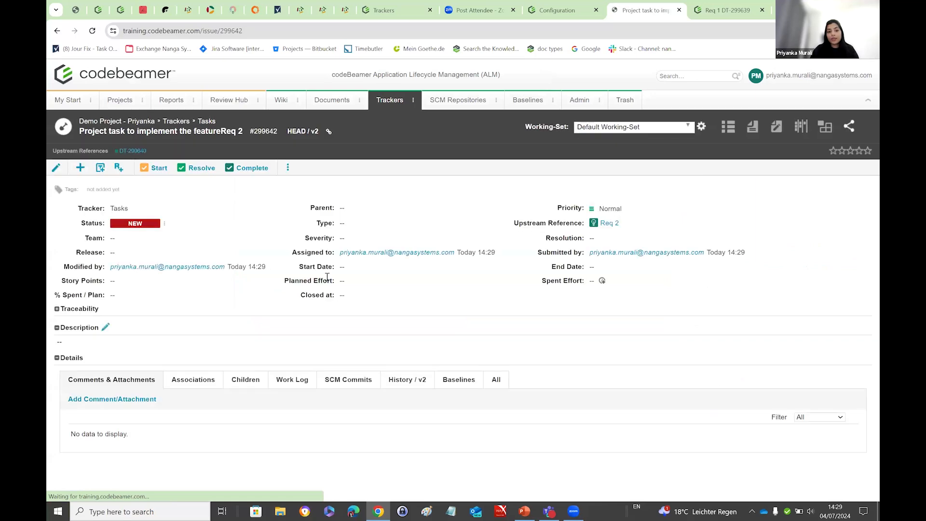
- Reopen Demo Tracker's configuration, examine the action types for the Redefine transition from Accepted to Draft, and close it unchanged
{"action": "left_click", "coordinate": [389, 103]}
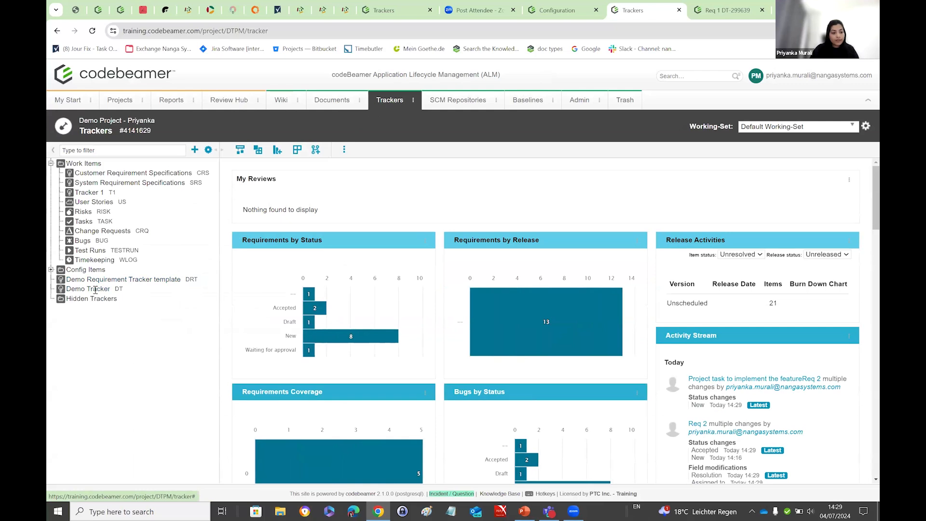
{"action": "right_click", "coordinate": [95, 289]}
{"action": "left_click", "coordinate": [104, 318]}
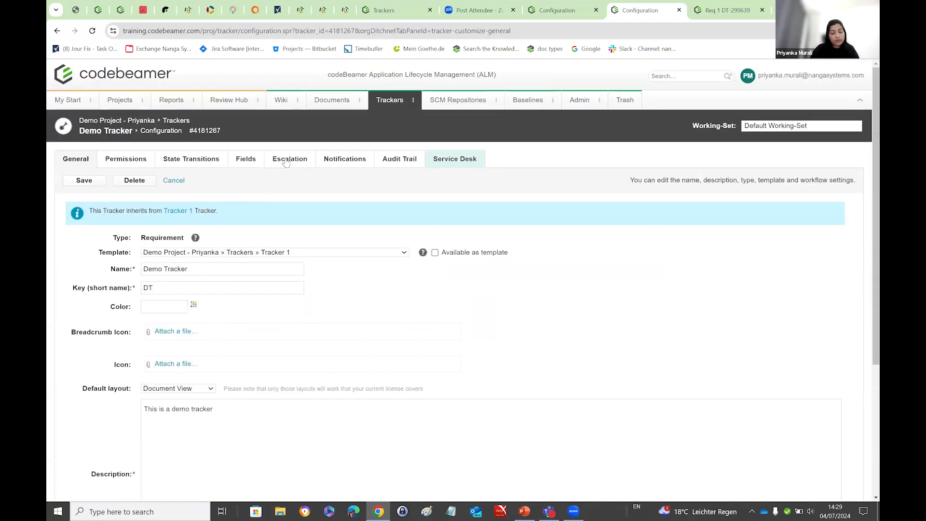
{"action": "left_click", "coordinate": [191, 159]}
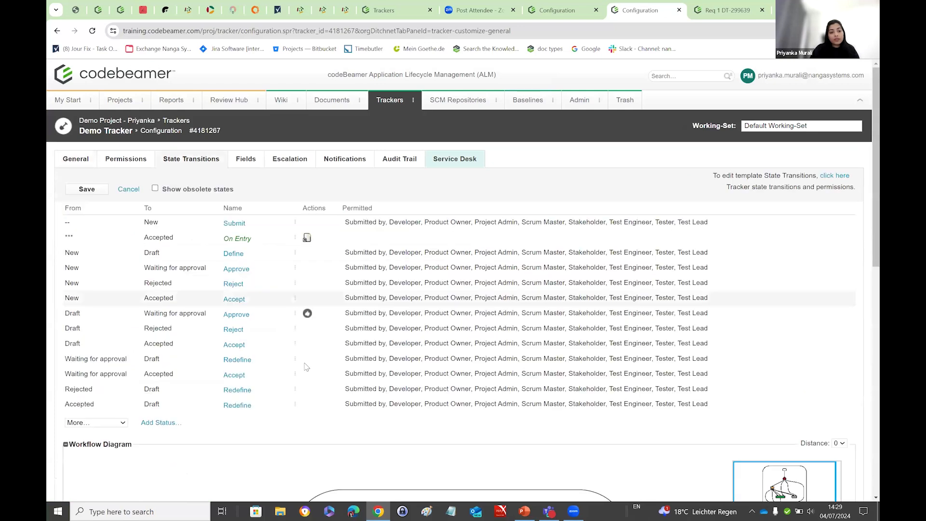
{"action": "scroll", "coordinate": [246, 215], "scroll_direction": "down", "scroll_amount": 4}
{"action": "left_click", "coordinate": [243, 212]}
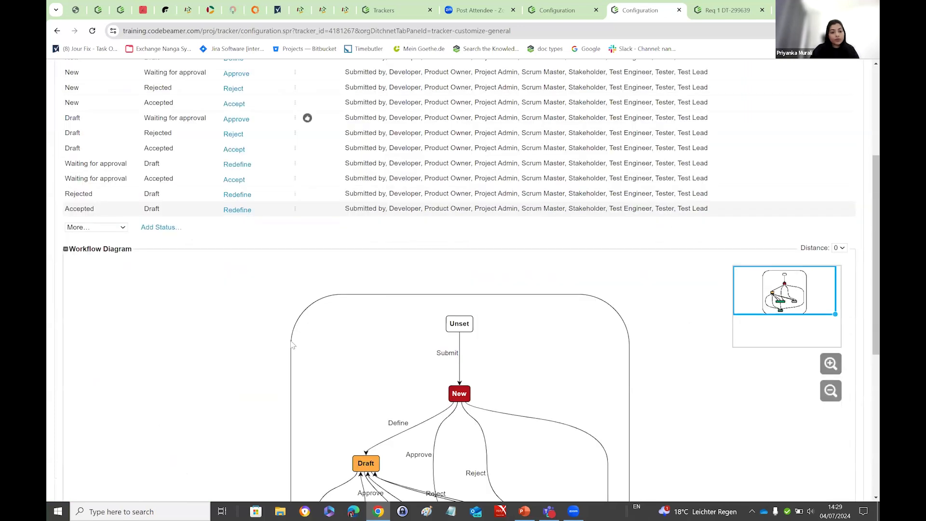
{"action": "left_click", "coordinate": [302, 326]}
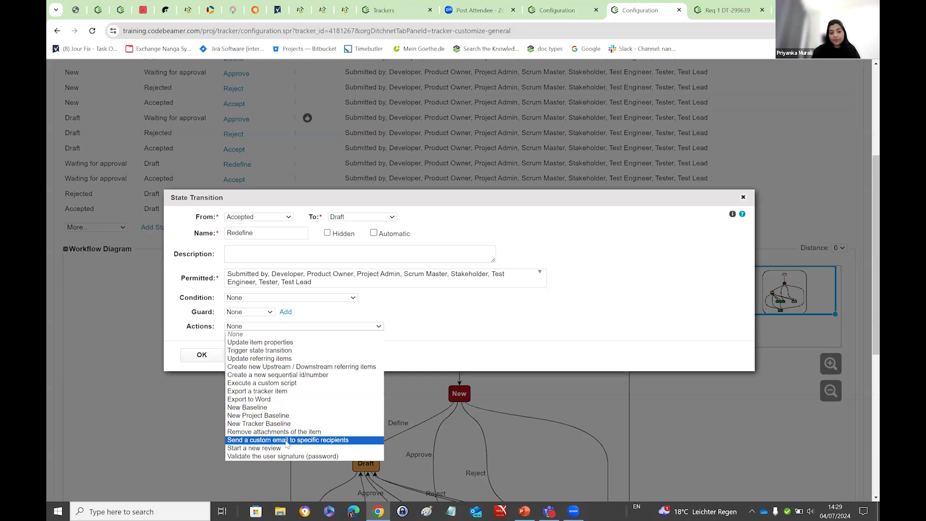
{"action": "left_click", "coordinate": [502, 316]}
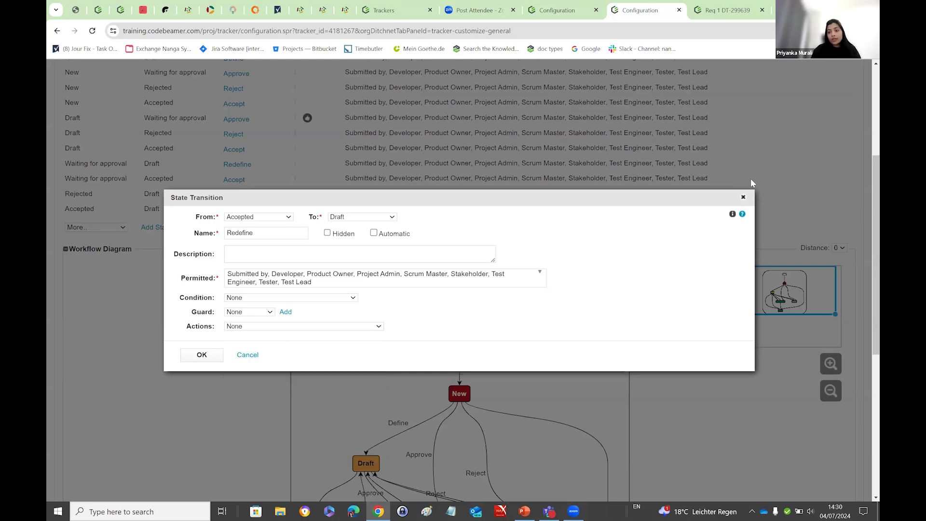
{"action": "left_click", "coordinate": [744, 197]}
- Review Demo Tracker's notification settings for any events, status changes, and individual tracker statuses
{"action": "scroll", "coordinate": [555, 193], "scroll_direction": "up", "scroll_amount": 5}
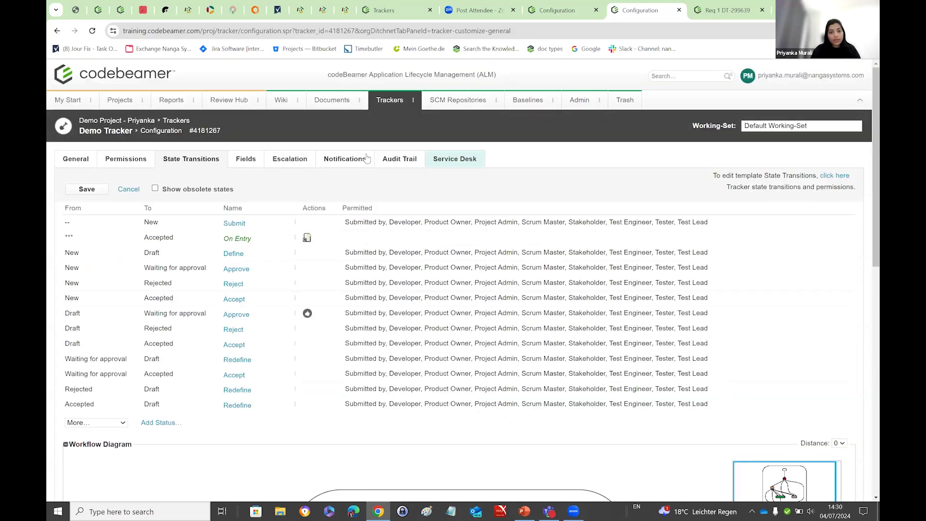
{"action": "left_click", "coordinate": [354, 159]}
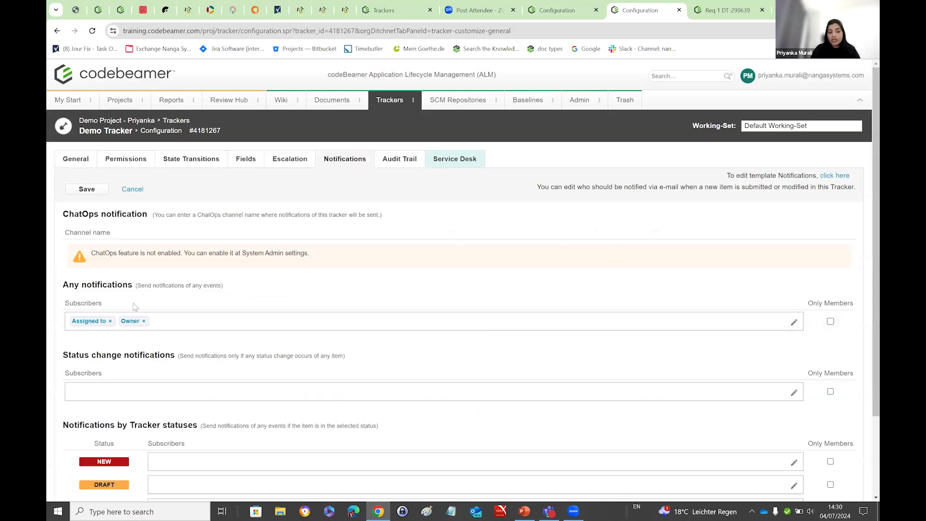
{"action": "scroll", "coordinate": [308, 327], "scroll_direction": "down", "scroll_amount": 1}
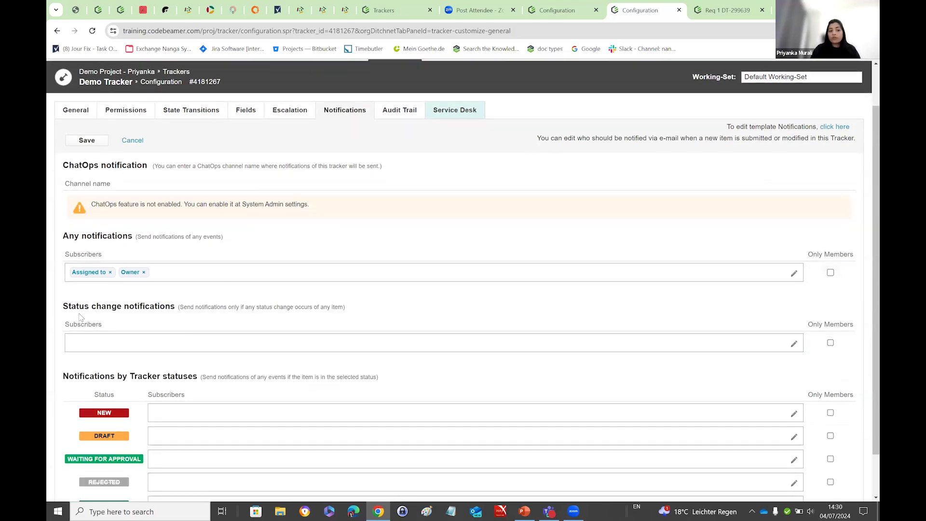
{"action": "scroll", "coordinate": [375, 323], "scroll_direction": "down", "scroll_amount": 1}
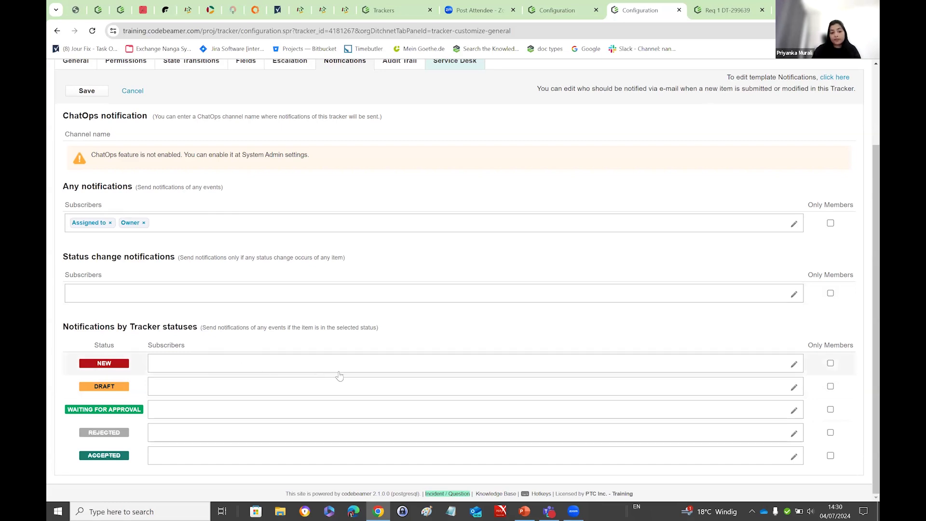
{"action": "scroll", "coordinate": [346, 376], "scroll_direction": "up", "scroll_amount": 3}
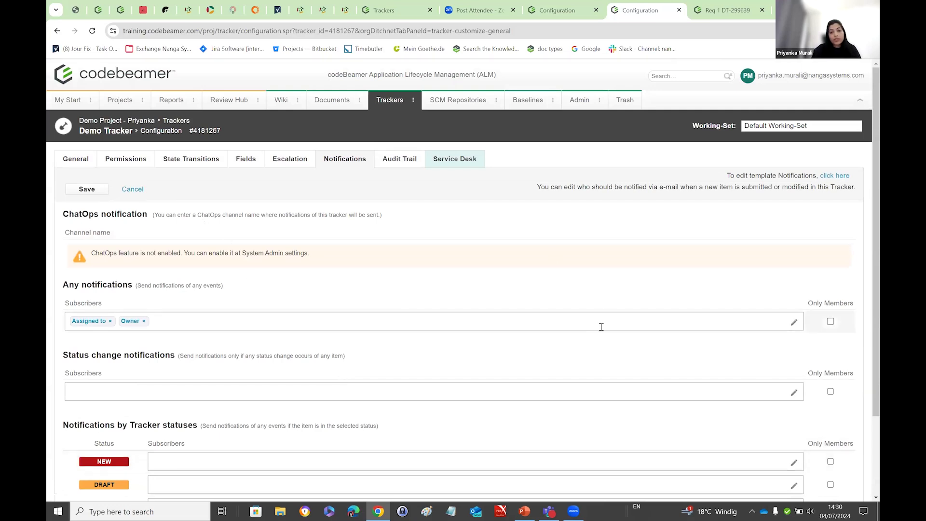
- Look at Demo Tracker's escalation rule settings and the audit trail of tracker, field and workflow changes
{"action": "left_click", "coordinate": [292, 161]}
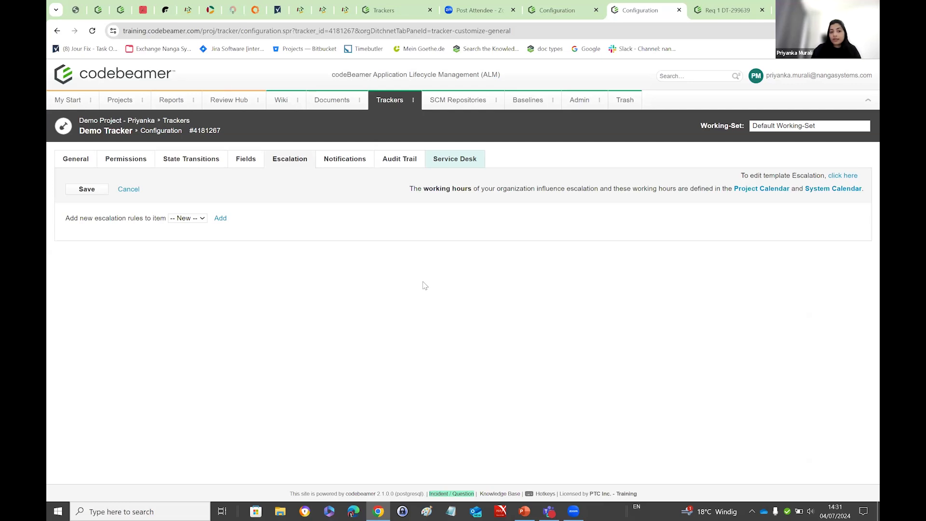
{"action": "left_click", "coordinate": [400, 164]}
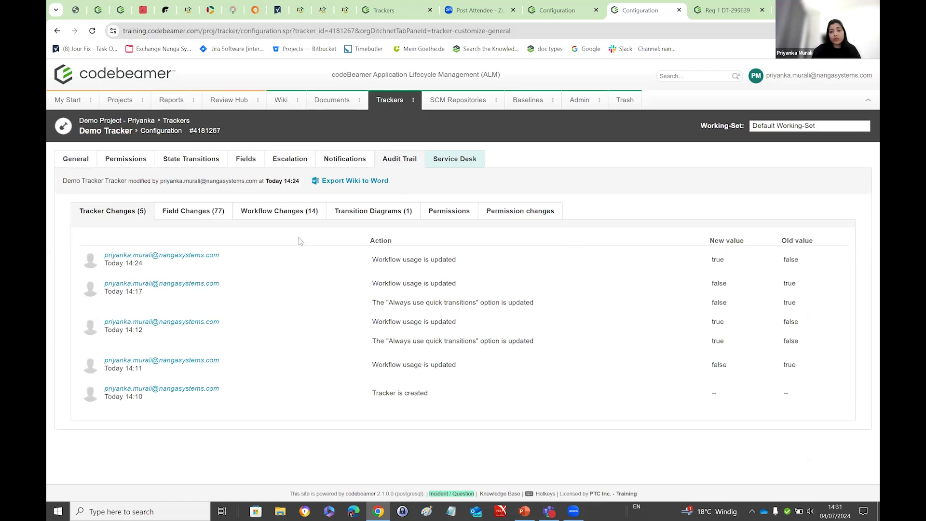
{"action": "left_click", "coordinate": [193, 218]}
{"action": "left_click", "coordinate": [270, 216]}
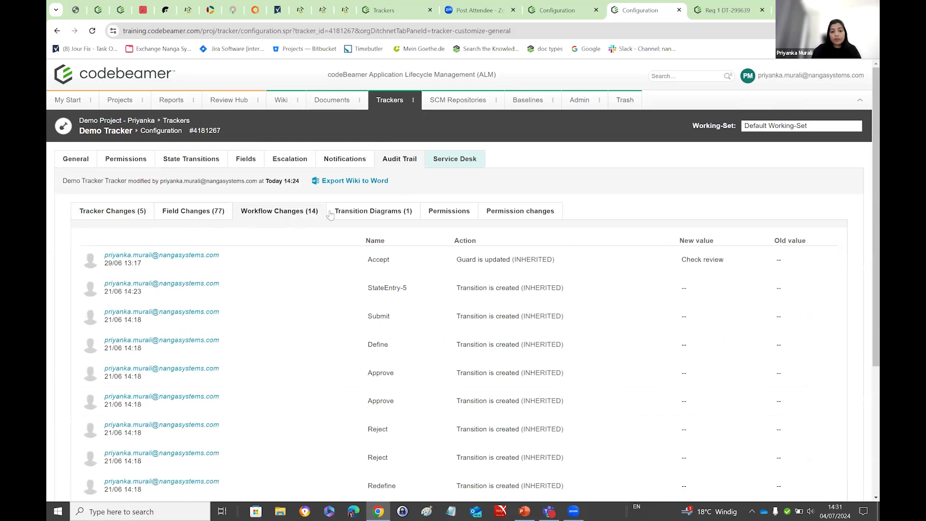
- Try the Show on Service Desk option in Demo Tracker's Service Desk settings and switch it off again
{"action": "left_click", "coordinate": [444, 161]}
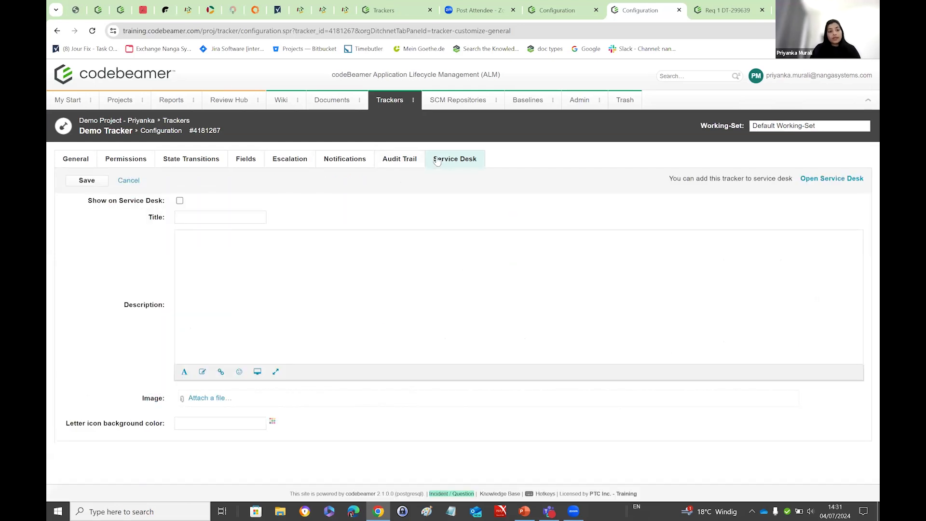
{"action": "left_click", "coordinate": [180, 201]}
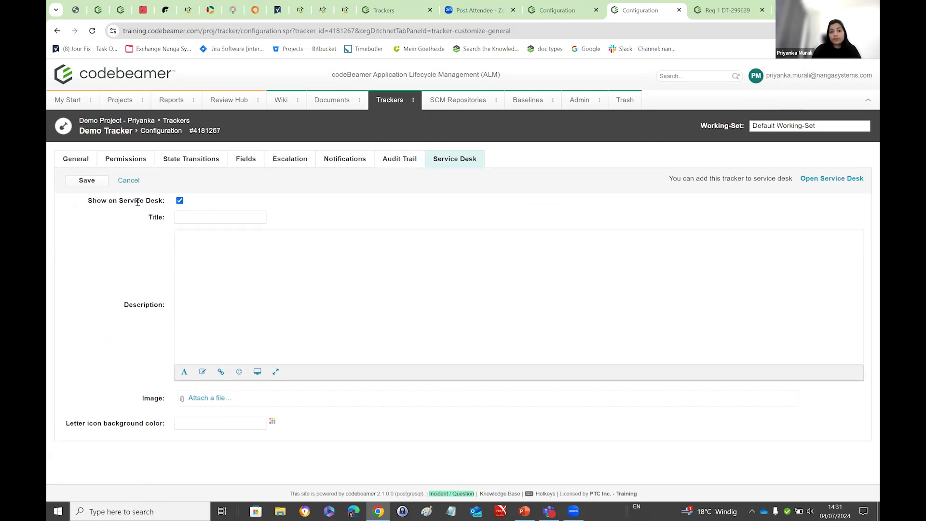
{"action": "left_click", "coordinate": [180, 201]}
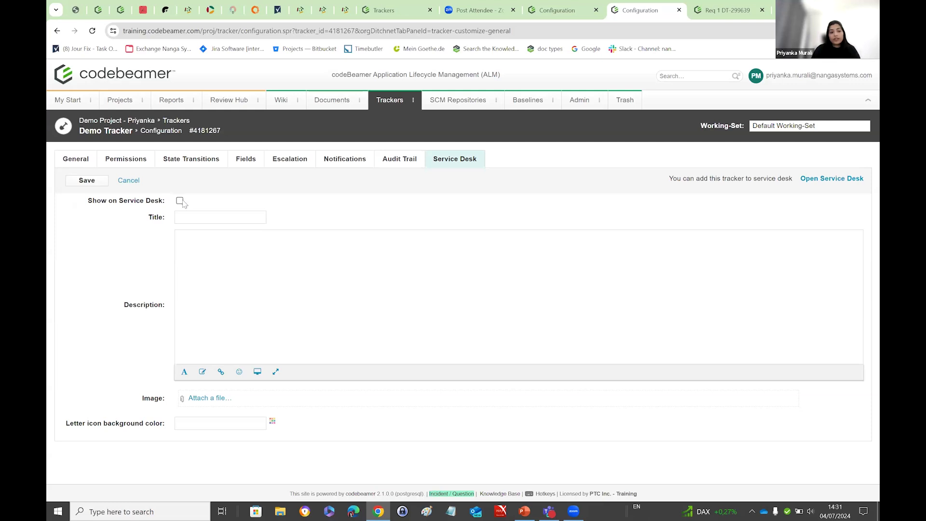